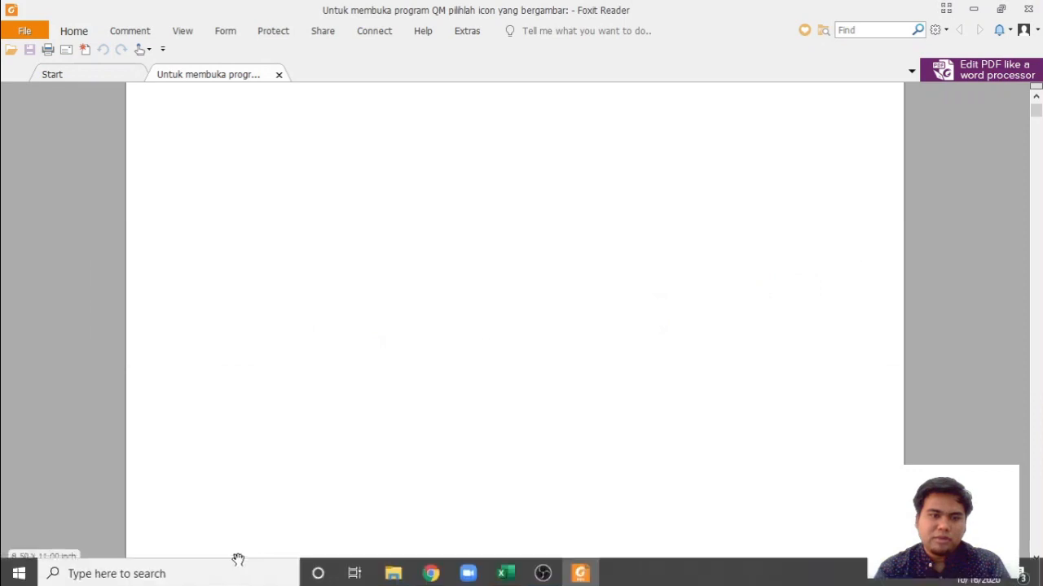
Launch POM-QM for Windows 4 by searching Windows for "qm" and dismiss the tip of the day
{"action": "left_click", "coordinate": [154, 571]}
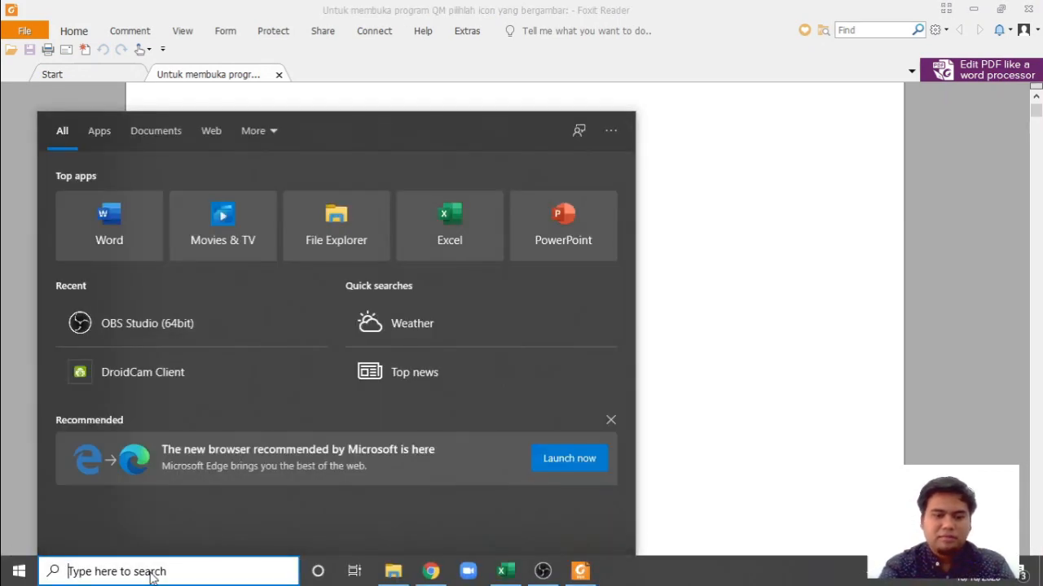
{"action": "type", "text": "qm"}
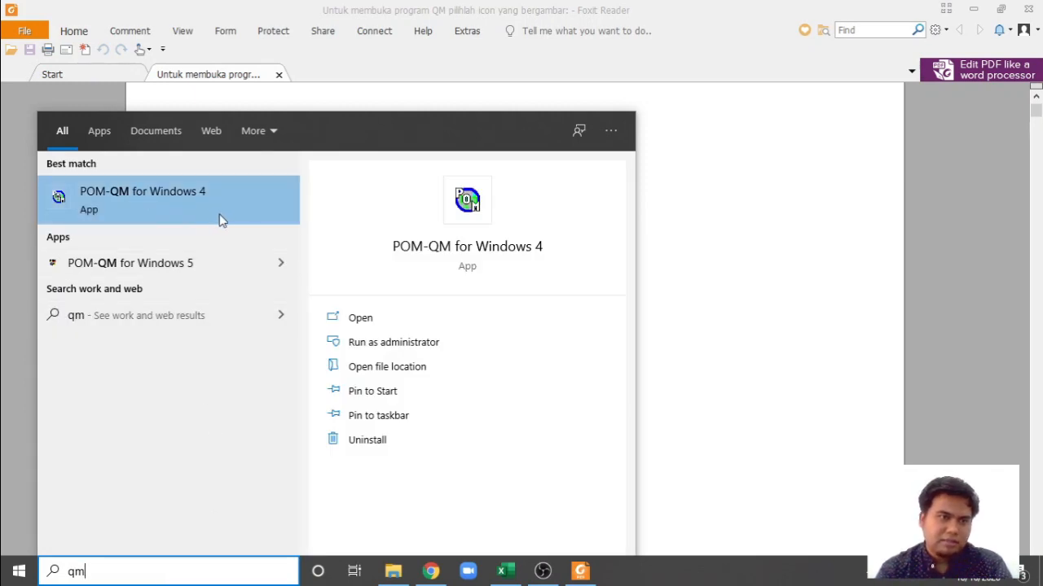
{"action": "left_click", "coordinate": [156, 202]}
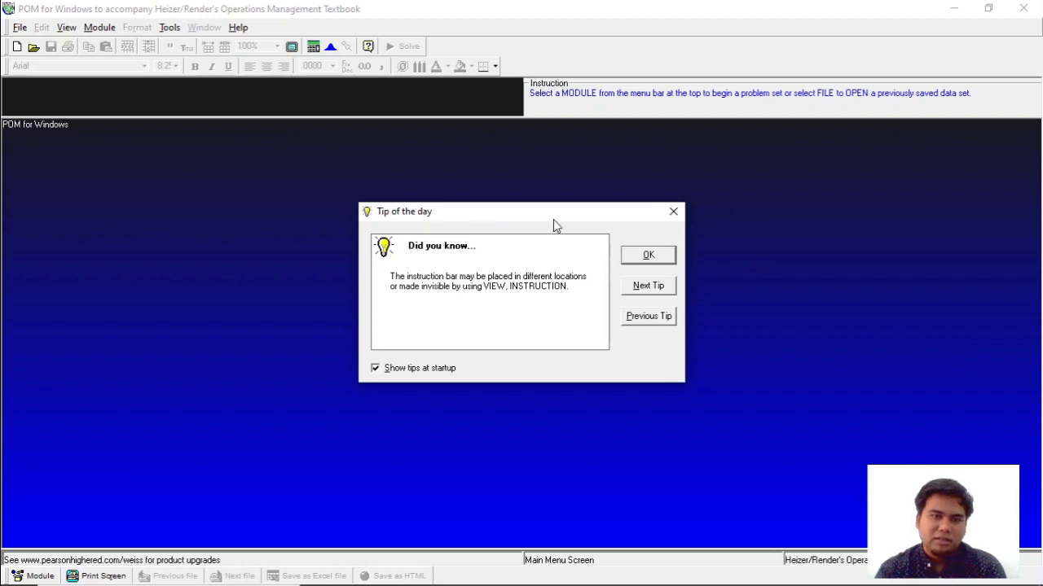
{"action": "left_click", "coordinate": [648, 256]}
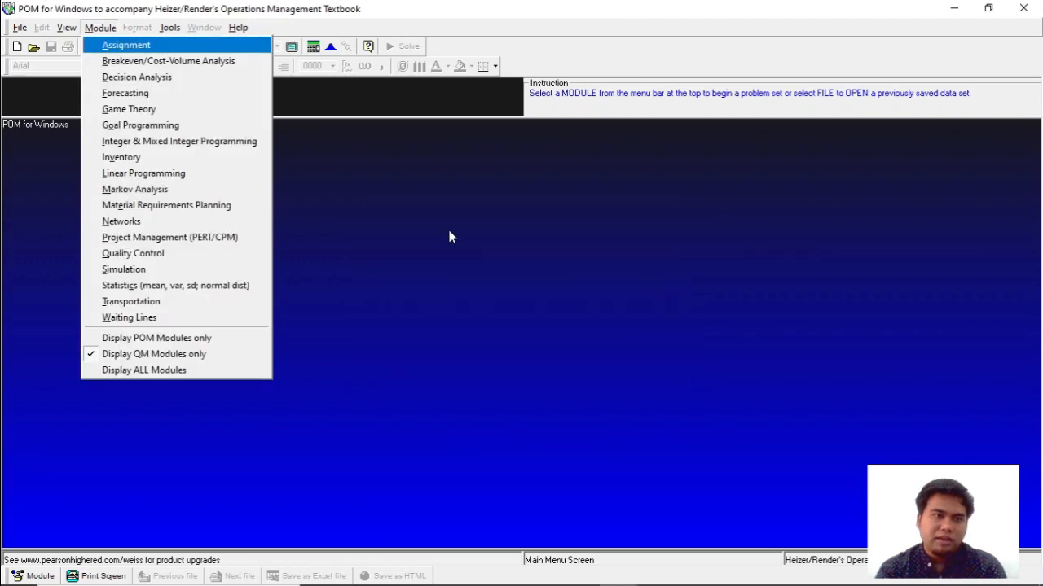
Display all modules in the module list and switch the list back to QM modules only
{"action": "left_click", "coordinate": [191, 27]}
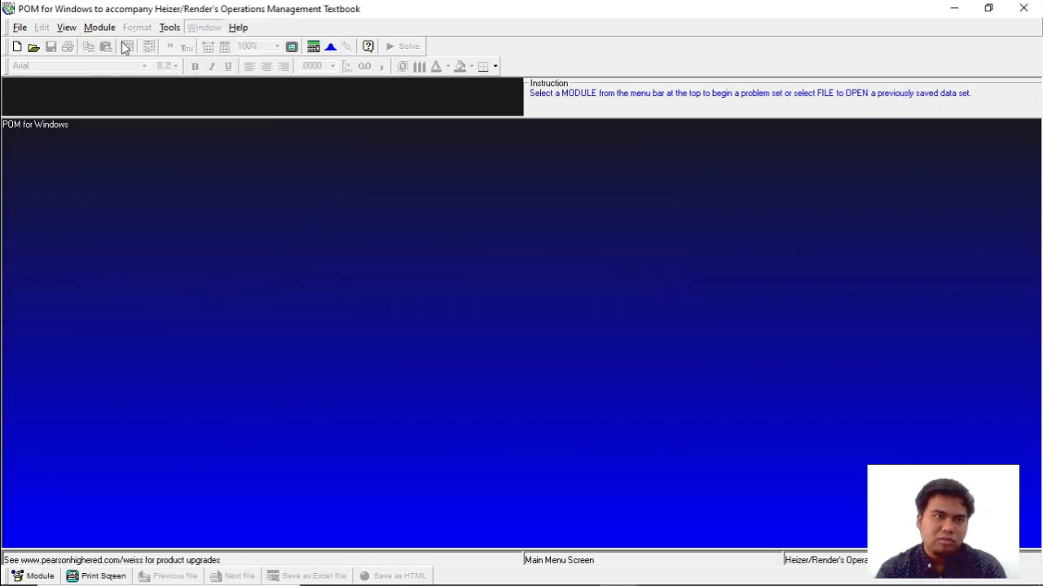
{"action": "left_click", "coordinate": [102, 26]}
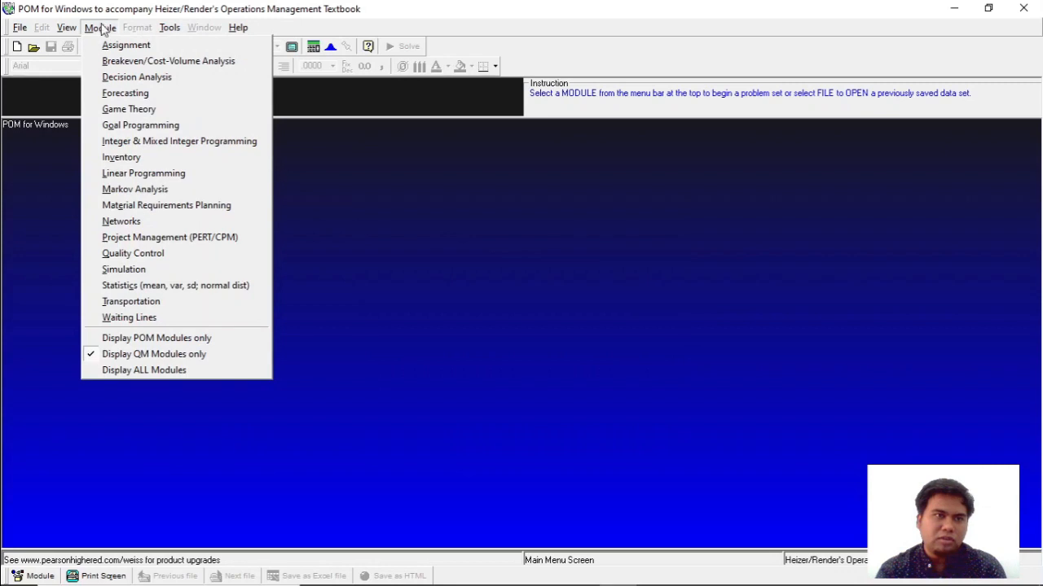
{"action": "left_click", "coordinate": [175, 371]}
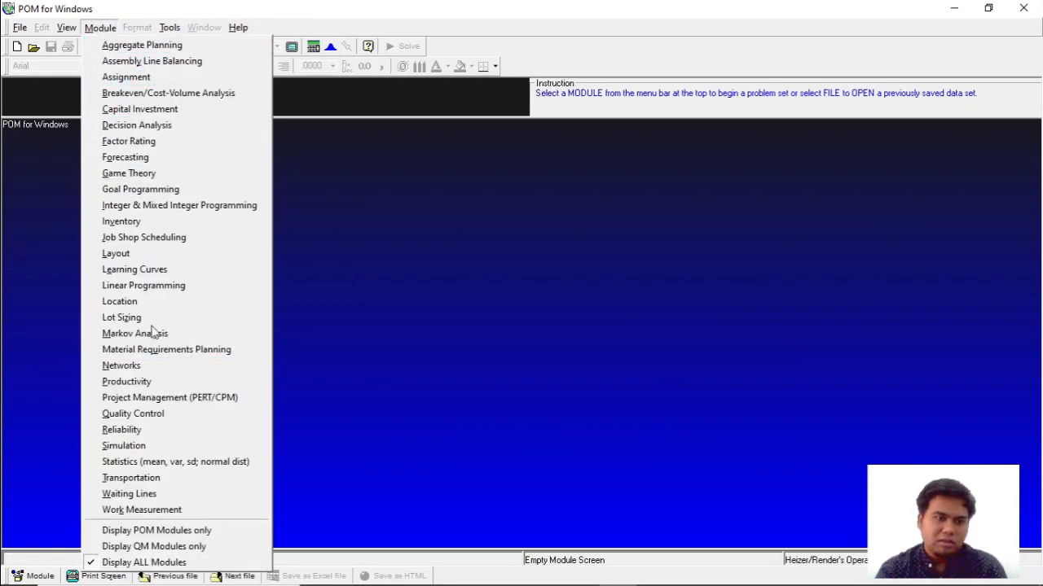
{"action": "left_click", "coordinate": [199, 546]}
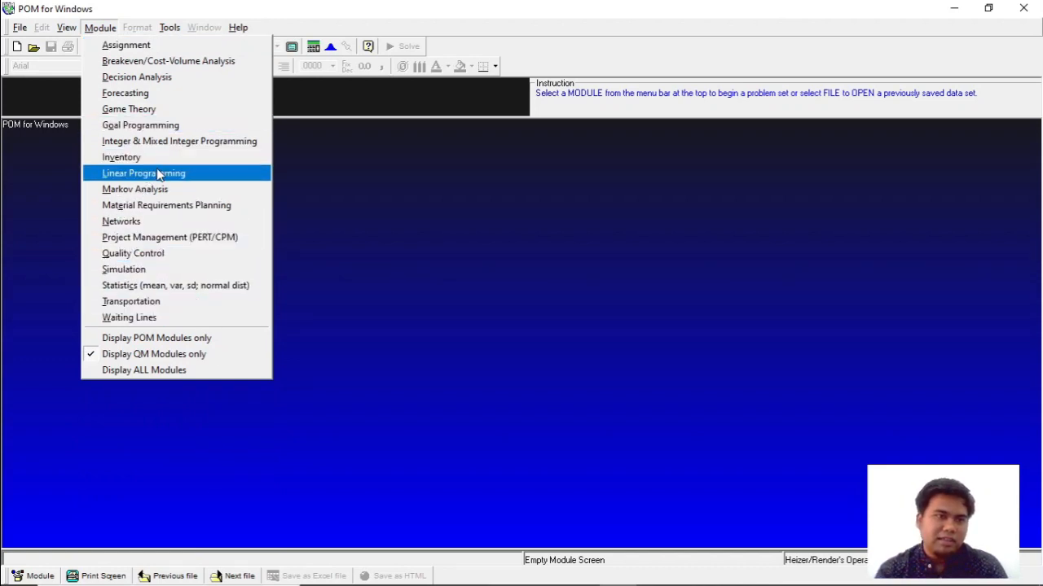
{"action": "left_click", "coordinate": [453, 262]}
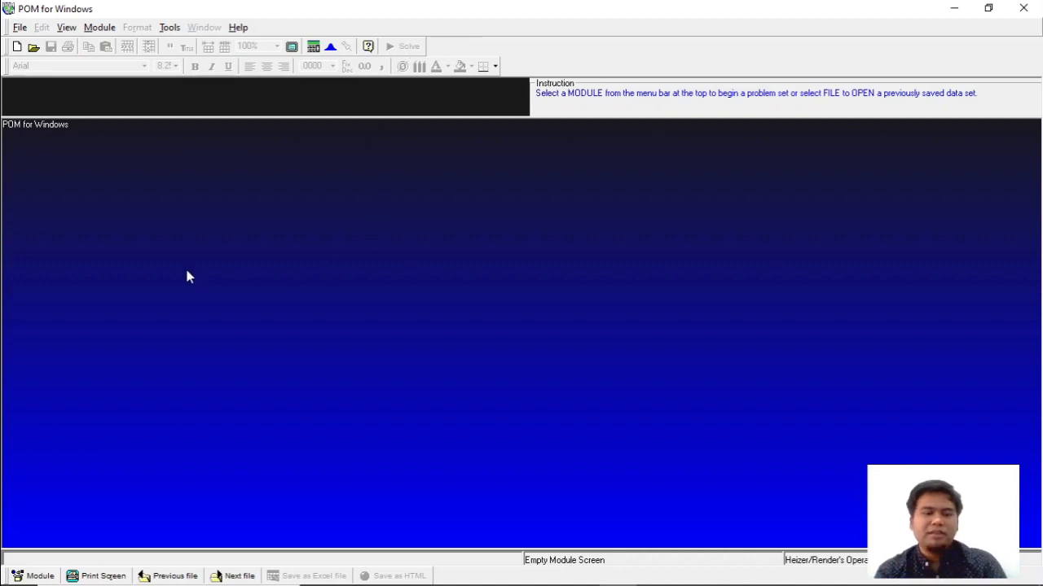
Switch to Foxit Reader and read the PT Gandum Mas linear programming example on page 8 of the module
{"action": "key", "text": "alt+Tab"}
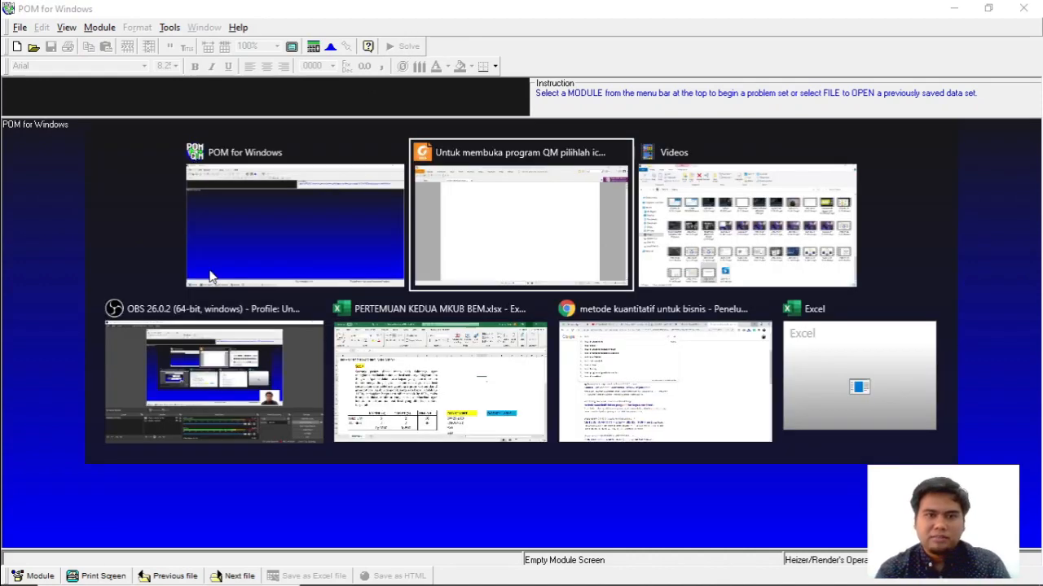
{"action": "scroll", "coordinate": [386, 328], "scroll_direction": "down", "scroll_amount": 15}
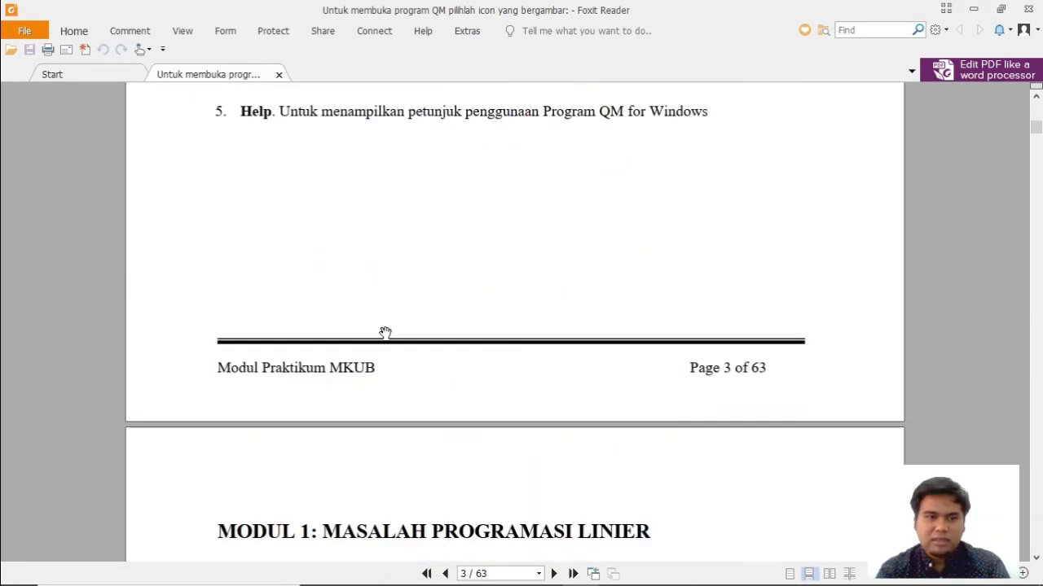
{"action": "scroll", "coordinate": [386, 333], "scroll_direction": "down", "scroll_amount": 15}
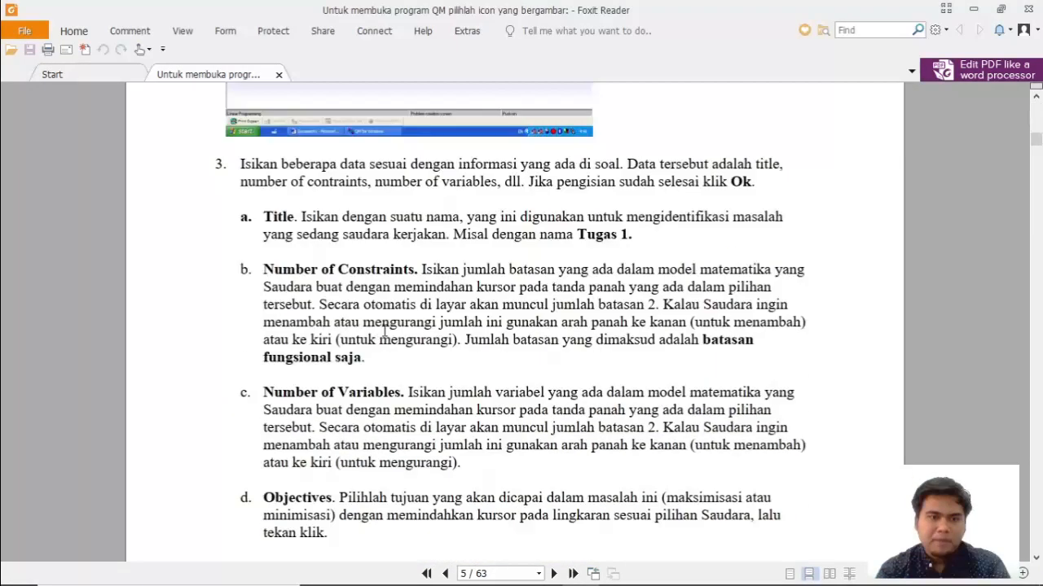
{"action": "scroll", "coordinate": [382, 335], "scroll_direction": "down", "scroll_amount": 12}
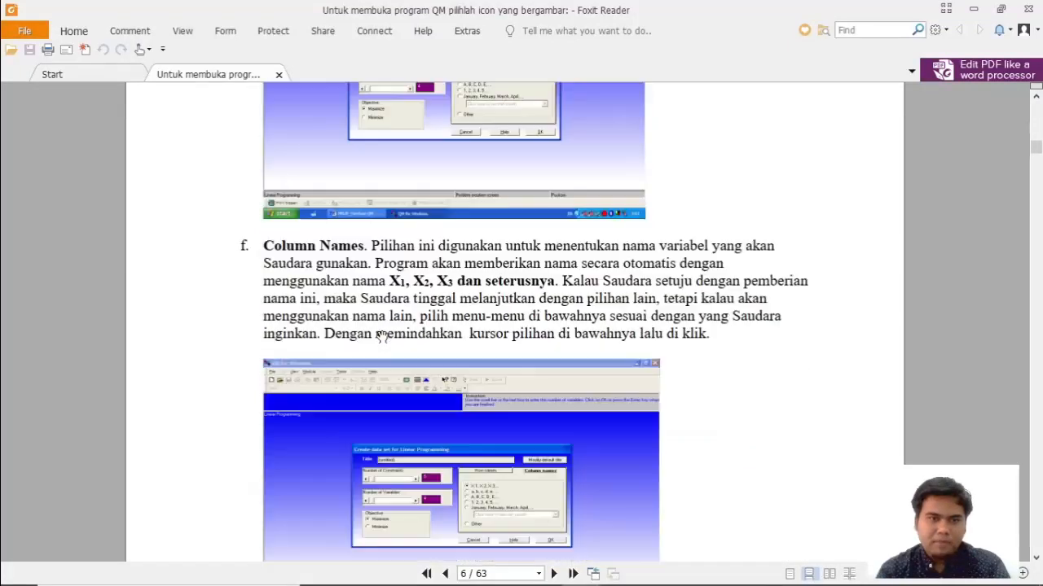
{"action": "scroll", "coordinate": [382, 334], "scroll_direction": "down", "scroll_amount": 15}
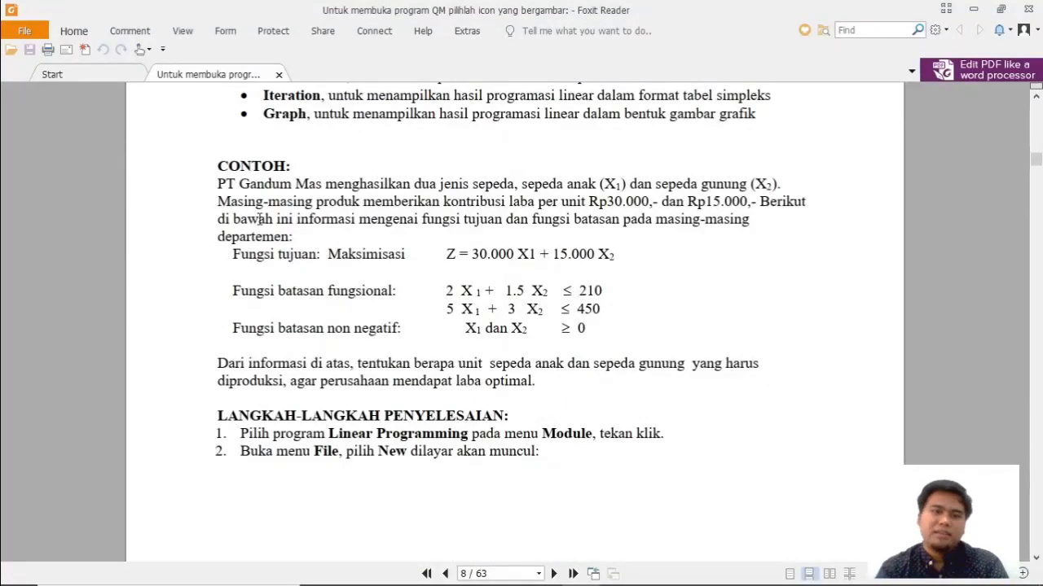
{"action": "scroll", "coordinate": [259, 218], "scroll_direction": "down", "scroll_amount": 1}
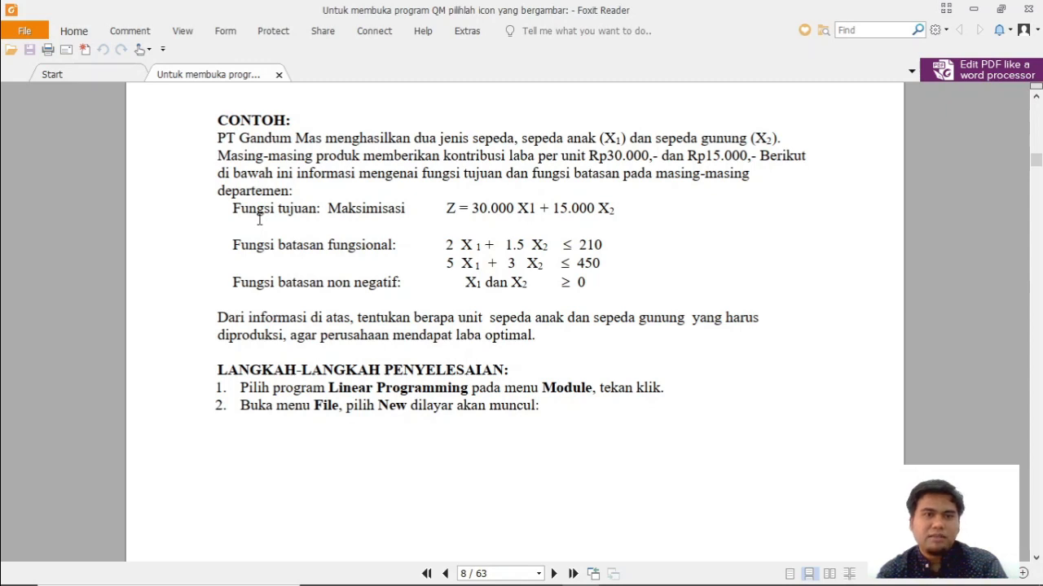
Switch back to POM for Windows and load the Linear Programming module
{"action": "key", "text": "alt+Tab"}
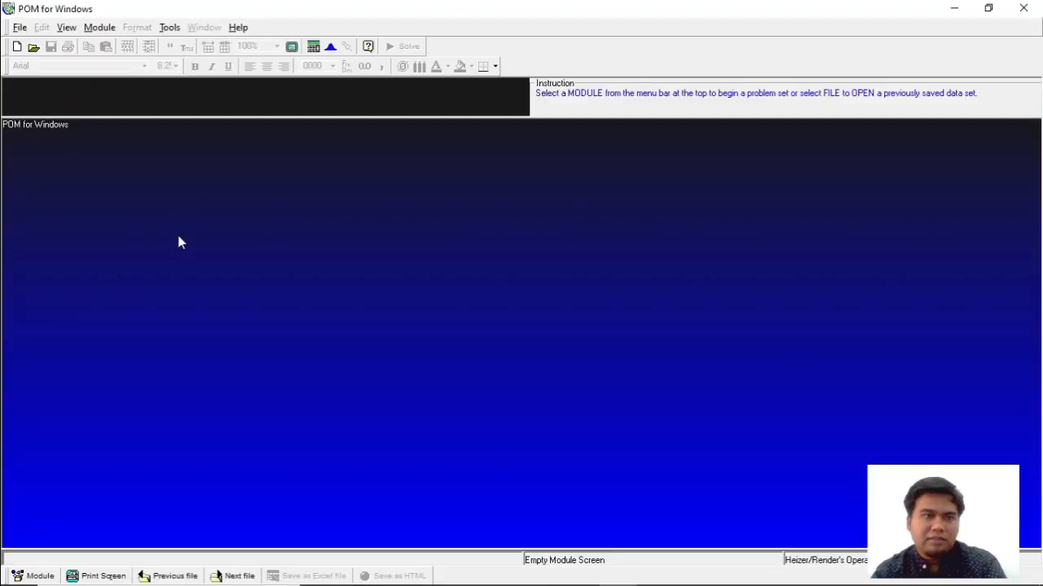
{"action": "left_click", "coordinate": [100, 28]}
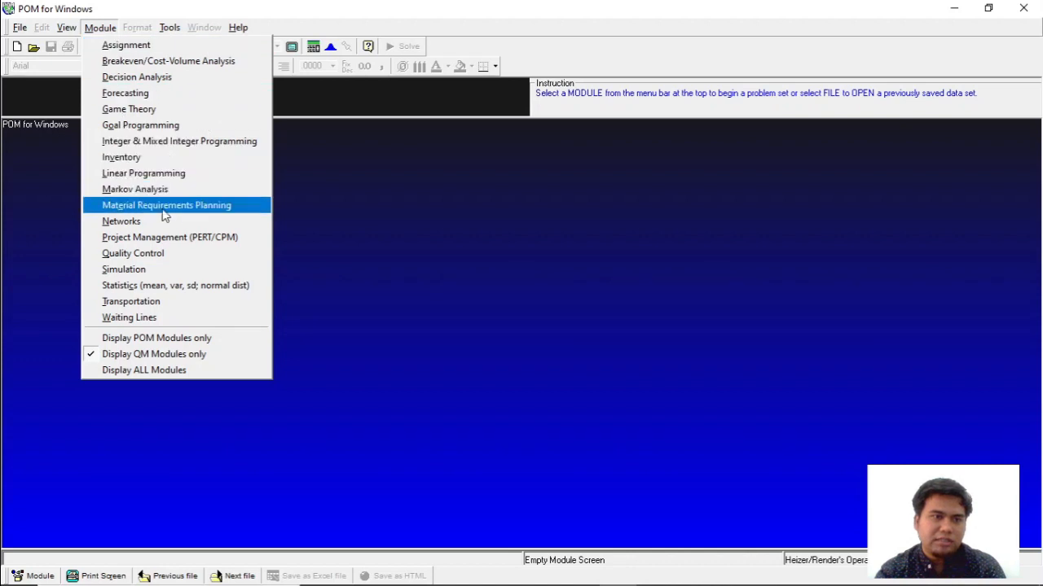
{"action": "left_click", "coordinate": [194, 175]}
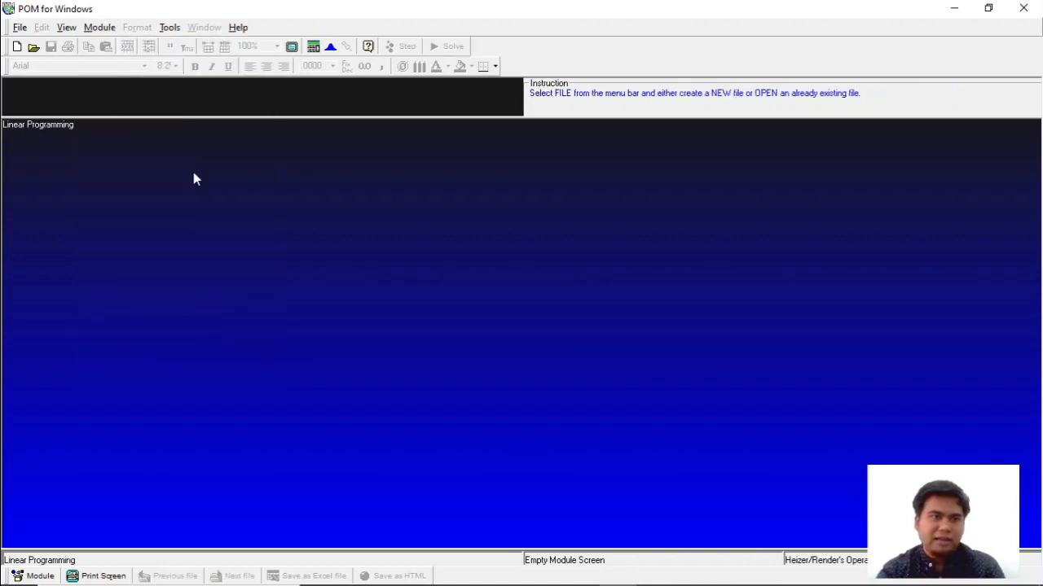
{"action": "left_click", "coordinate": [28, 31]}
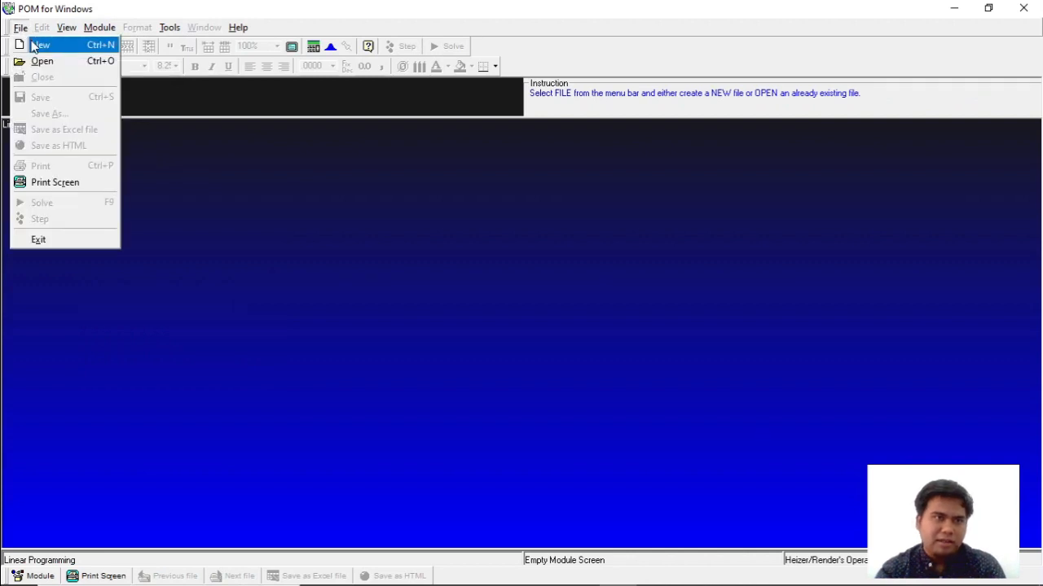
{"action": "left_click", "coordinate": [218, 137]}
{"action": "left_click", "coordinate": [104, 30]}
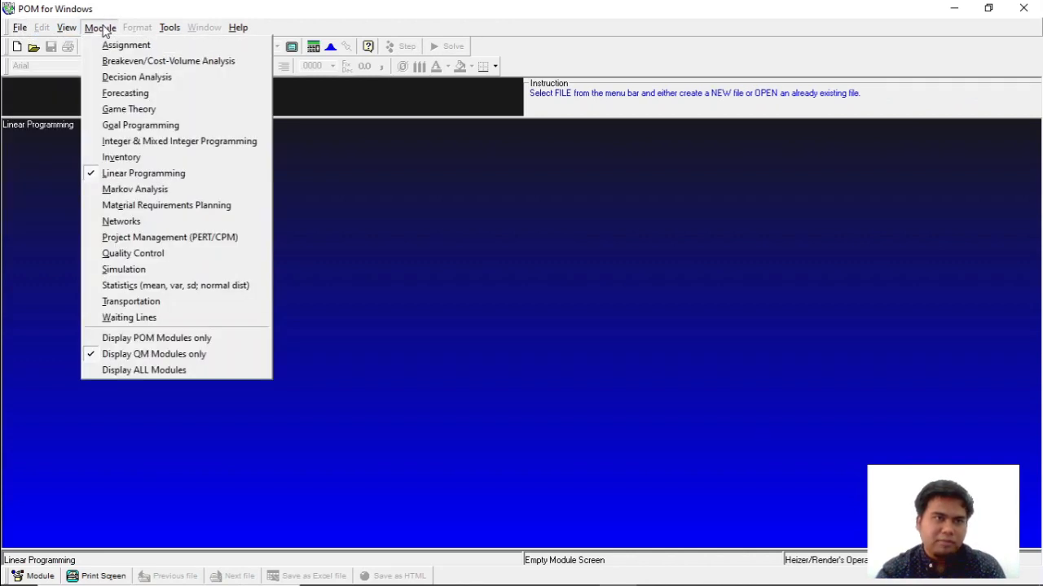
{"action": "left_click", "coordinate": [147, 174]}
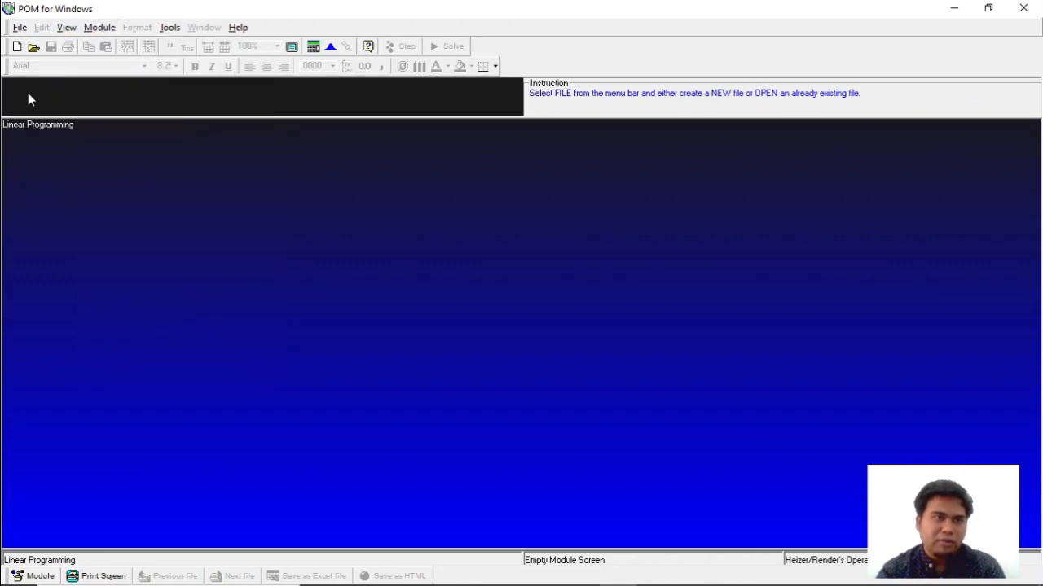
{"action": "left_click", "coordinate": [20, 28]}
{"action": "left_click", "coordinate": [167, 210]}
Start a new Linear Programming data set and title it "PT.GANDUM MAS"
{"action": "left_click", "coordinate": [21, 30]}
{"action": "left_click", "coordinate": [36, 46]}
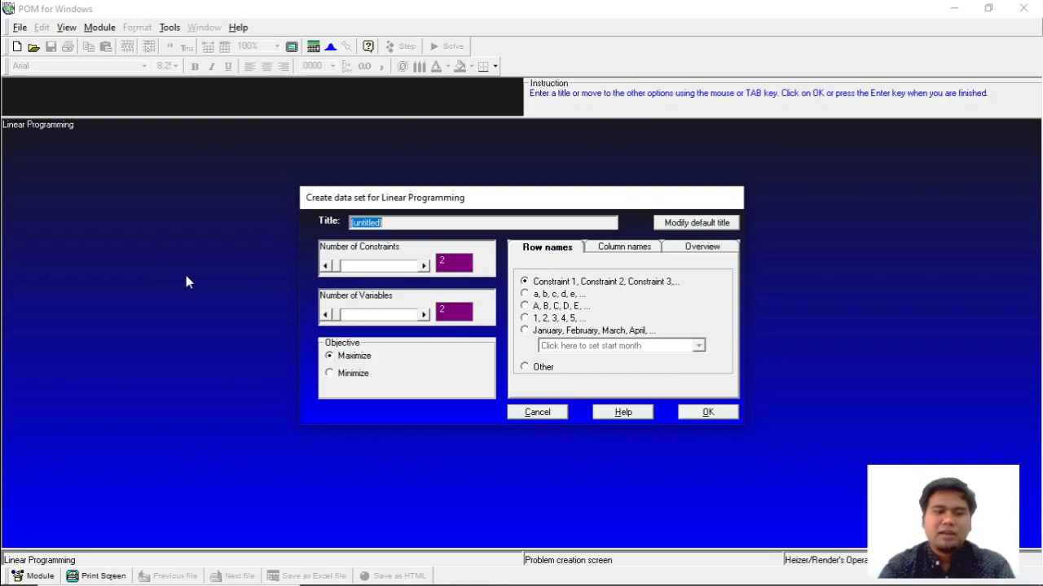
{"action": "key", "text": "alt+Tab"}
{"action": "key", "text": "alt+Tab"}
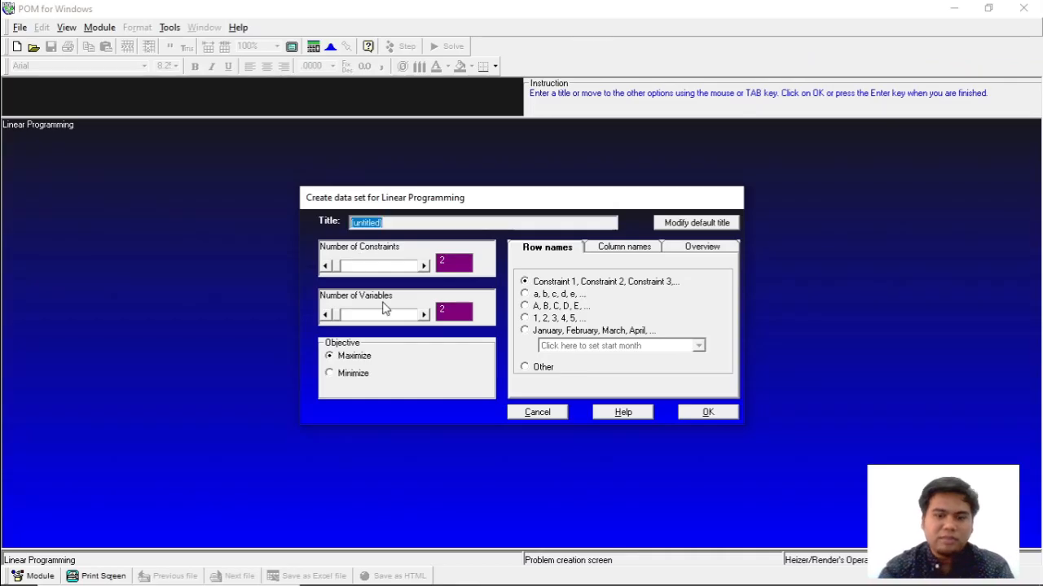
{"action": "type", "text": "PT "}
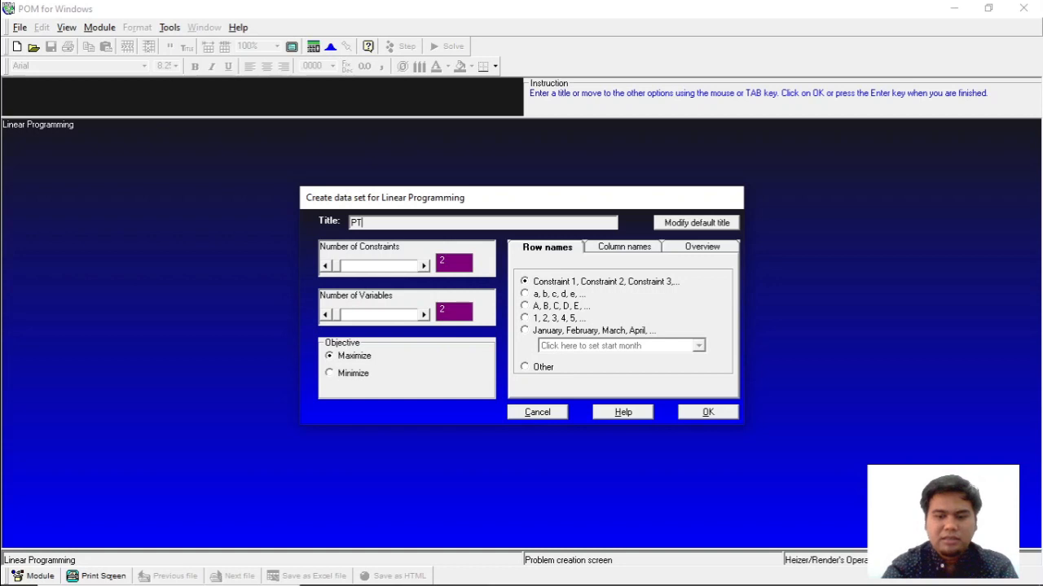
{"action": "type", "text": "GANDUM MAS"}
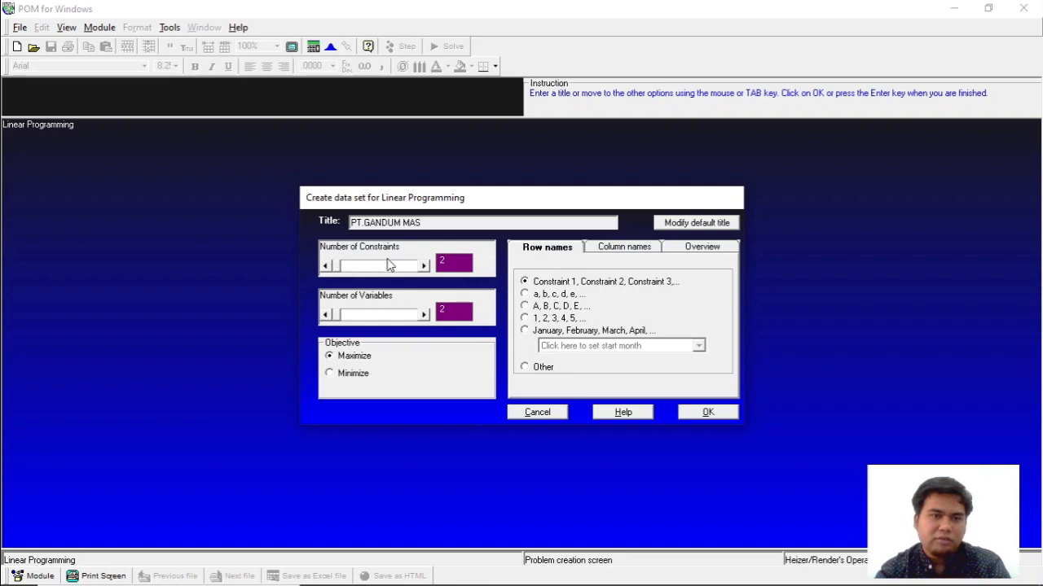
Raise the number of constraints to 6 and bring it back down to 2
{"action": "key", "text": "alt+Tab"}
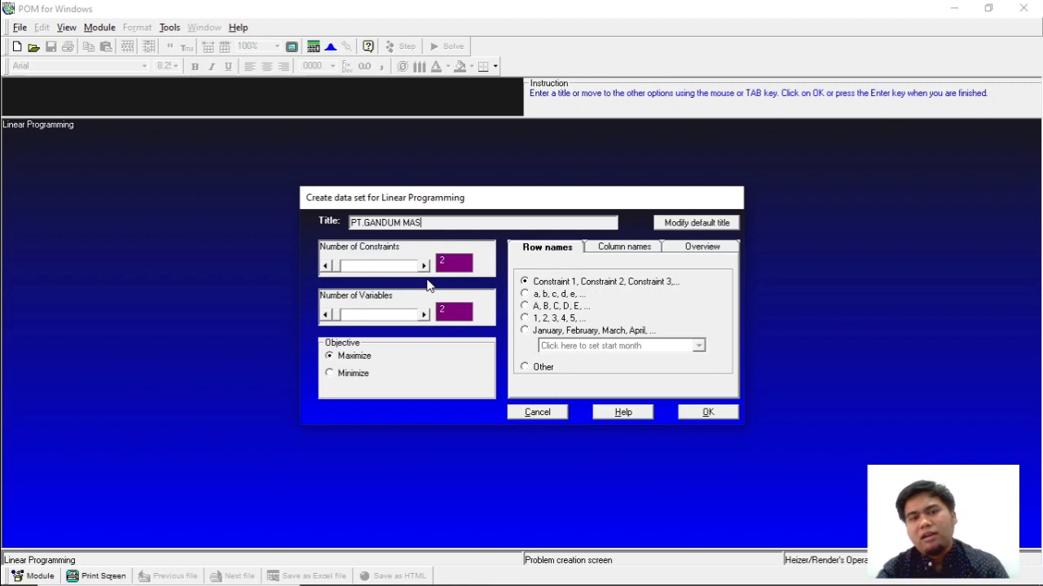
{"action": "left_click", "coordinate": [424, 267]}
{"action": "left_click", "coordinate": [423, 266]}
{"action": "left_click", "coordinate": [424, 266]}
{"action": "left_click", "coordinate": [424, 266]}
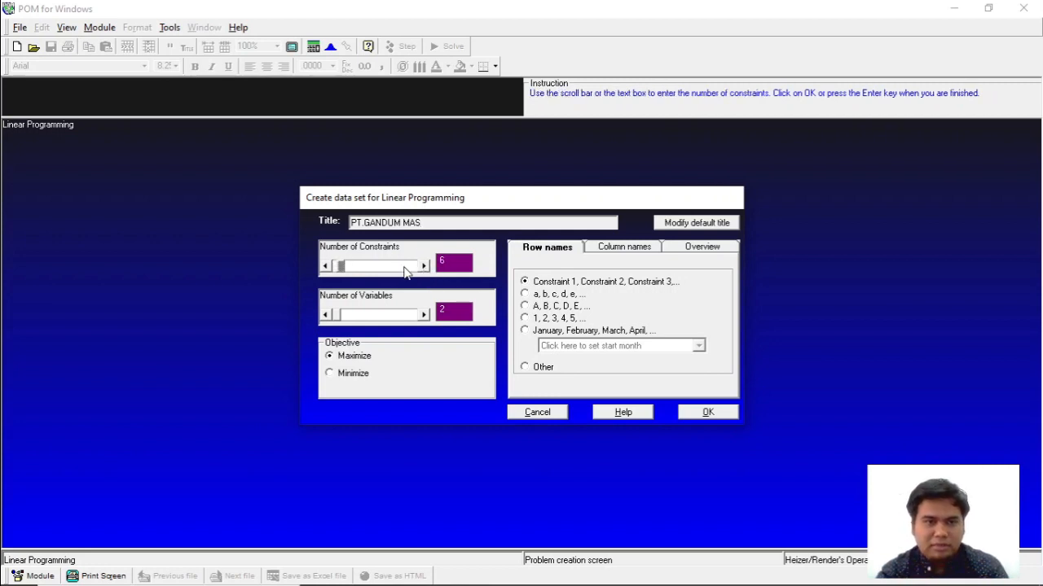
{"action": "left_click", "coordinate": [326, 266]}
{"action": "left_click", "coordinate": [326, 267]}
{"action": "left_click", "coordinate": [326, 267]}
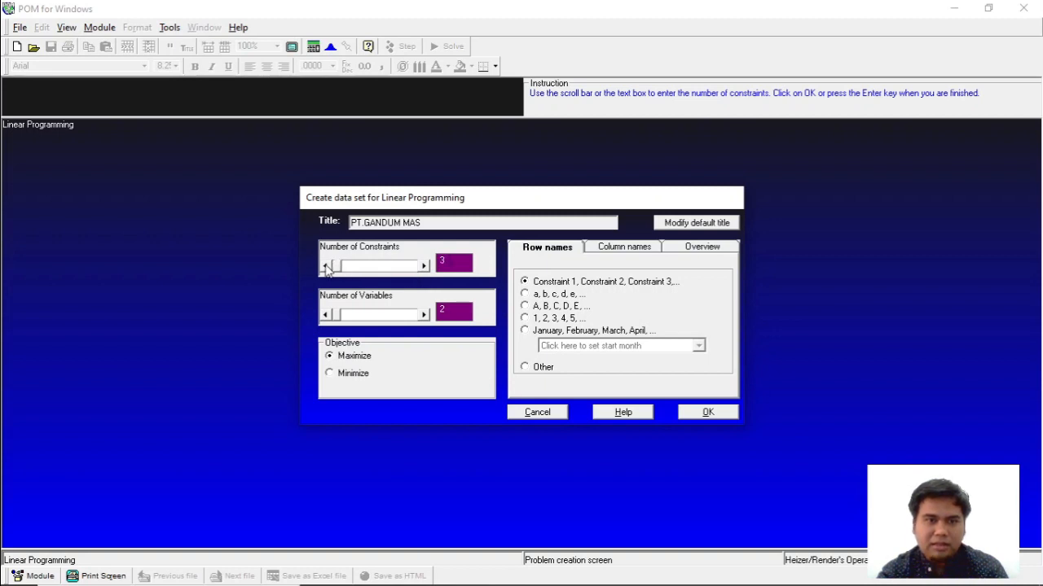
Switch the objective to Minimize and set it back to Maximize
{"action": "left_click", "coordinate": [334, 374]}
{"action": "left_click", "coordinate": [330, 356]}
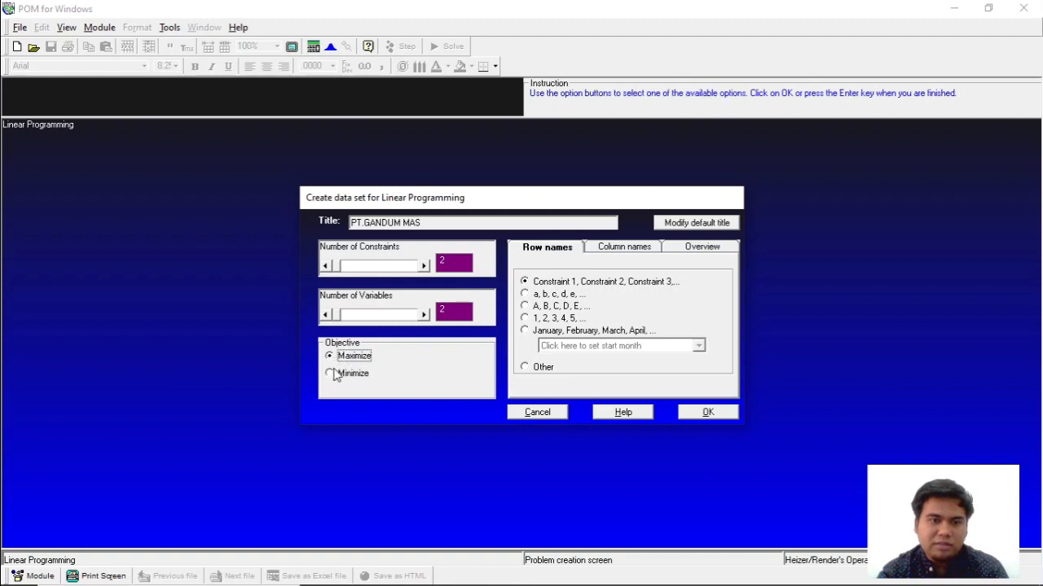
{"action": "left_click", "coordinate": [330, 374]}
{"action": "left_click", "coordinate": [339, 359]}
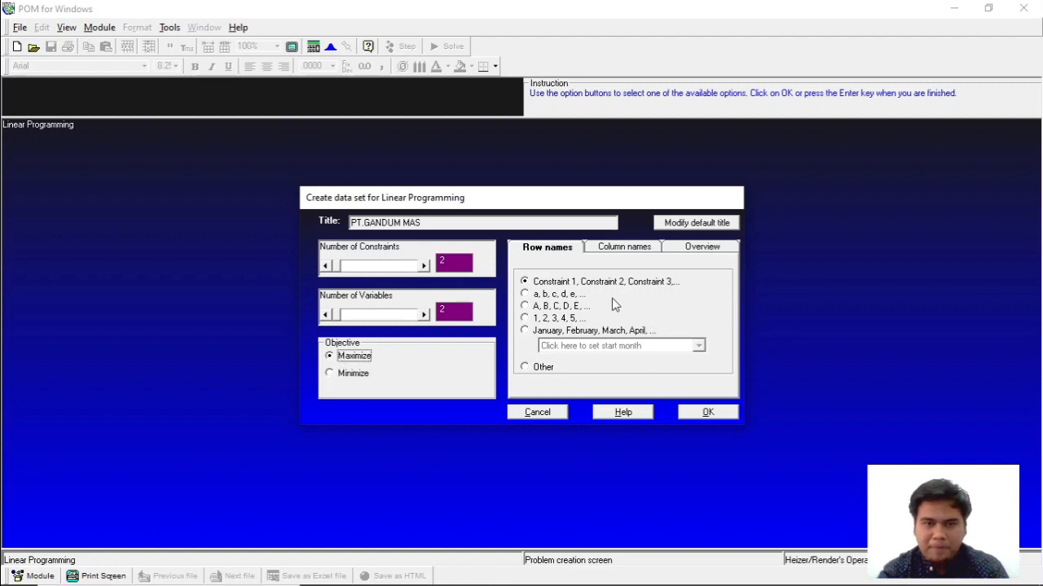
Review the column names, overview and row names options, and create the data set with 2 constraints and 2 variables
{"action": "left_click", "coordinate": [614, 255]}
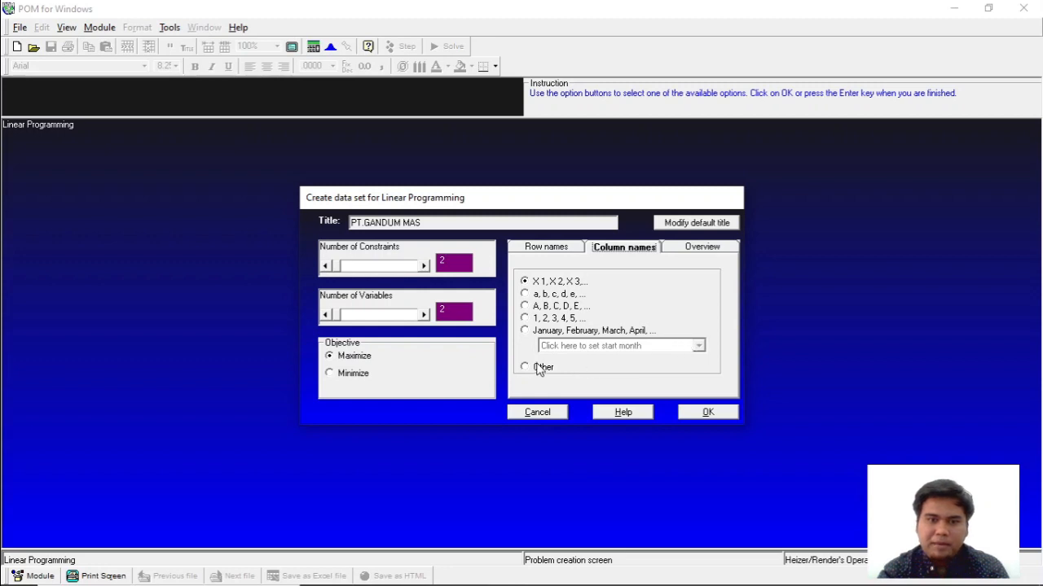
{"action": "left_click", "coordinate": [701, 250]}
{"action": "left_click", "coordinate": [579, 251]}
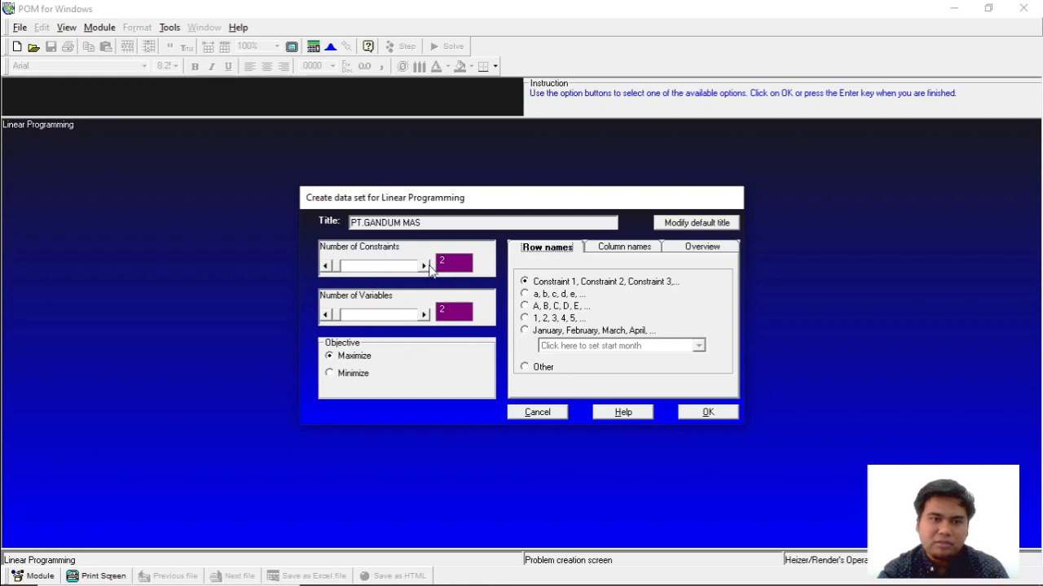
{"action": "left_click", "coordinate": [691, 413]}
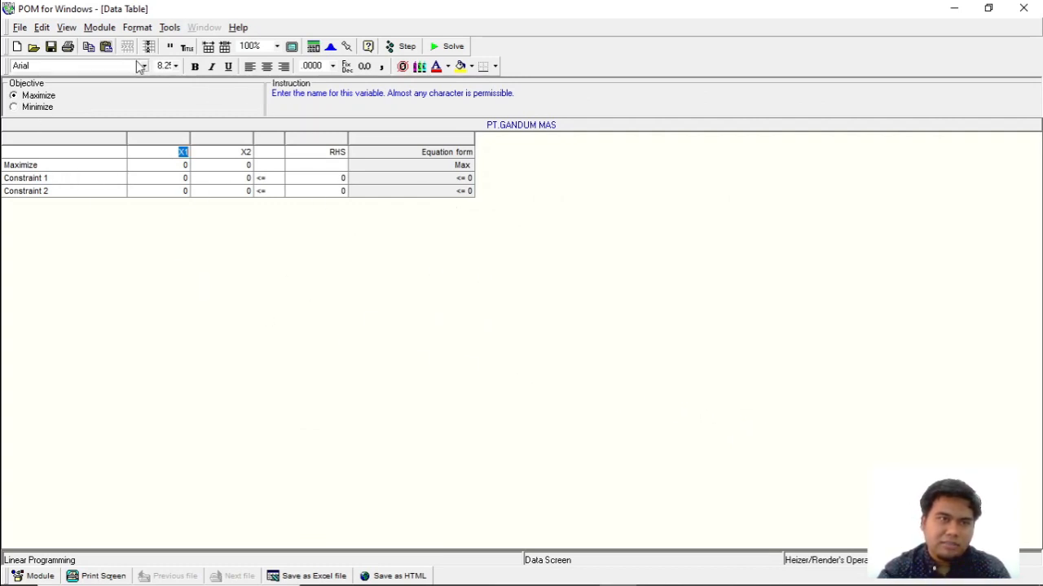
Set the data table's font size to 14
{"action": "left_click", "coordinate": [138, 28]}
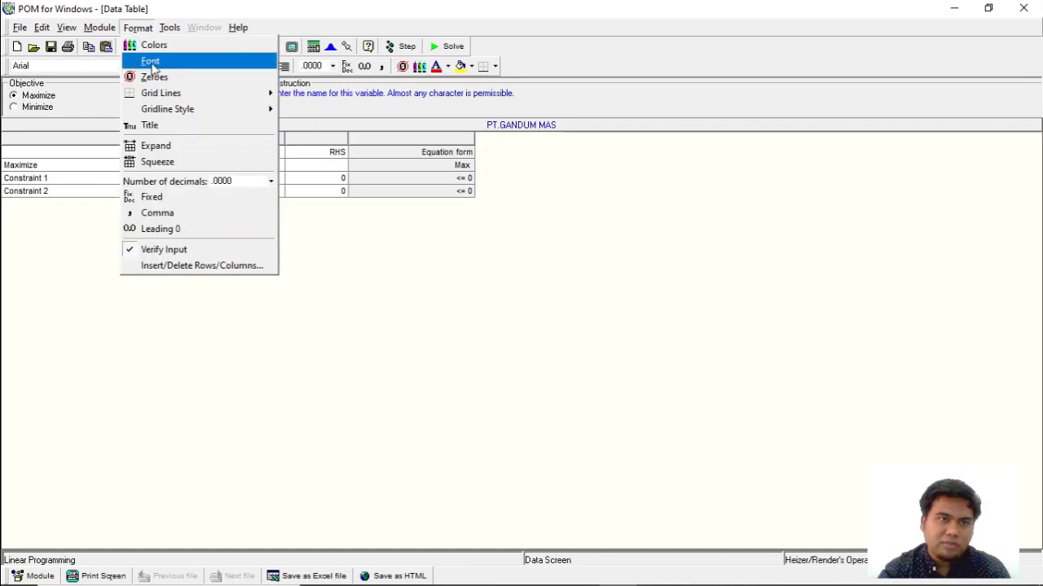
{"action": "left_click", "coordinate": [152, 62]}
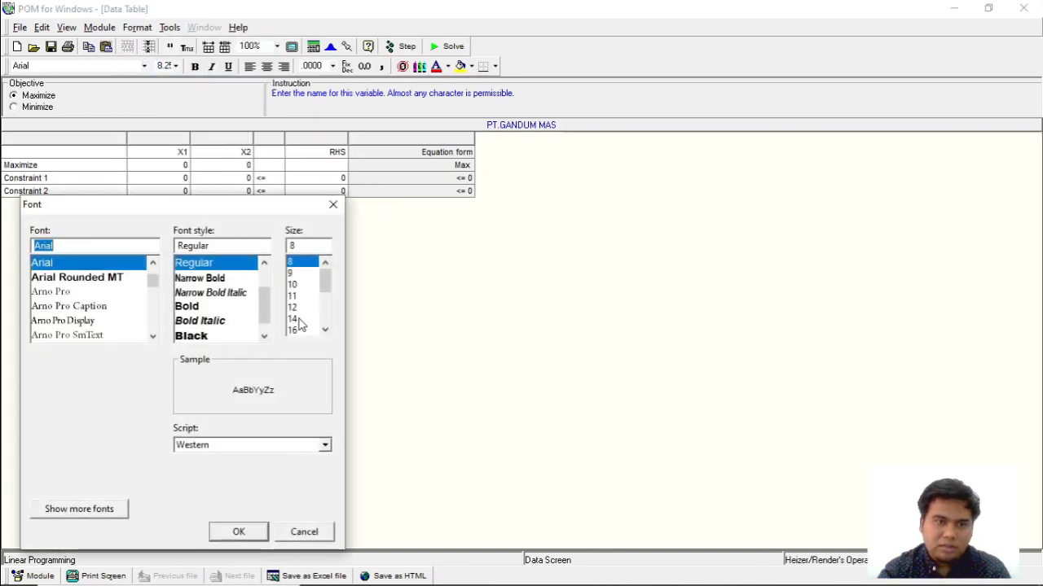
{"action": "left_click", "coordinate": [293, 318]}
{"action": "left_click", "coordinate": [239, 532]}
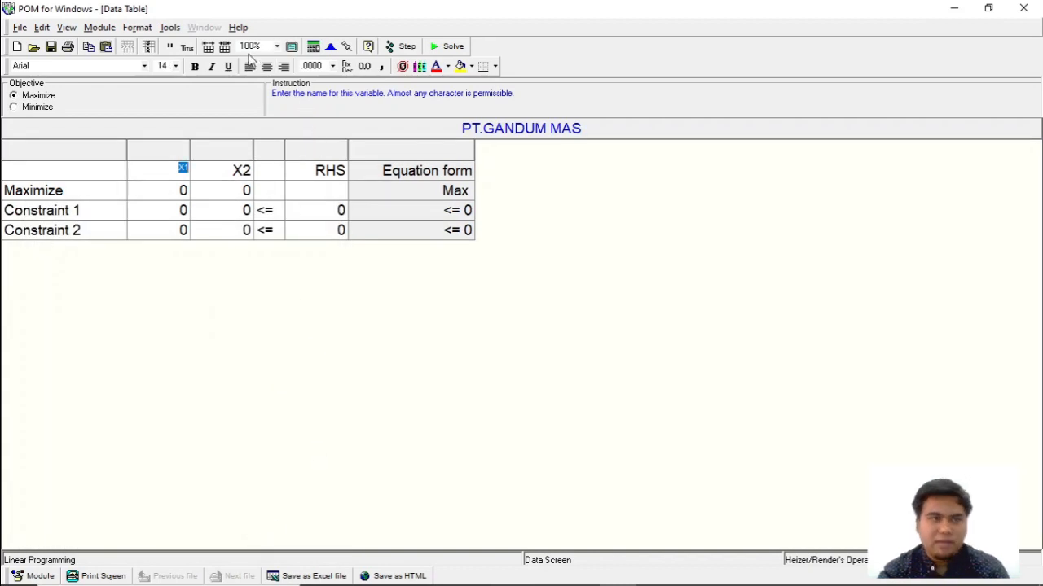
Enlarge the data table's font to size 16
{"action": "left_click", "coordinate": [137, 27]}
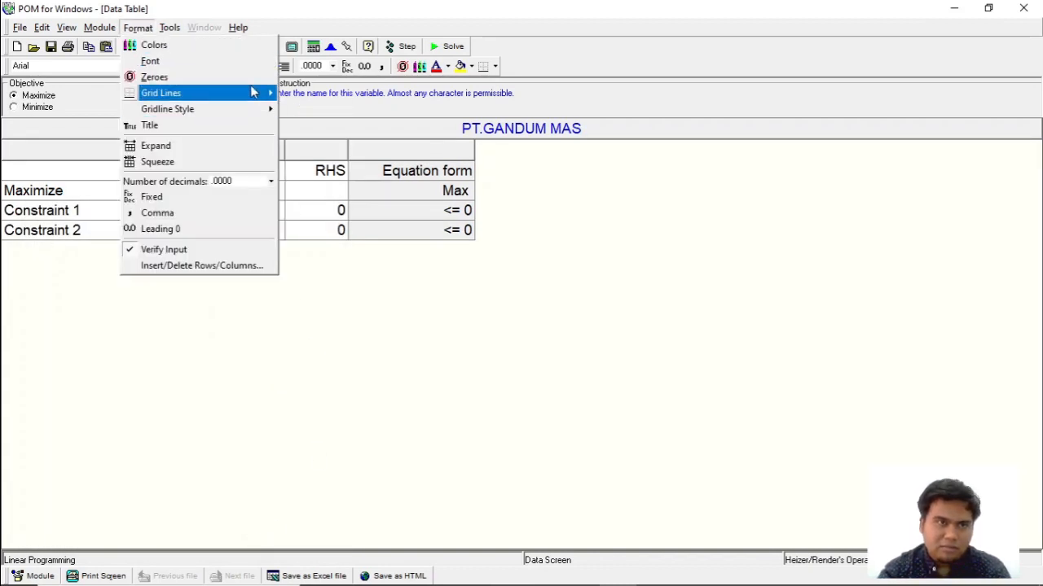
{"action": "left_click", "coordinate": [244, 62]}
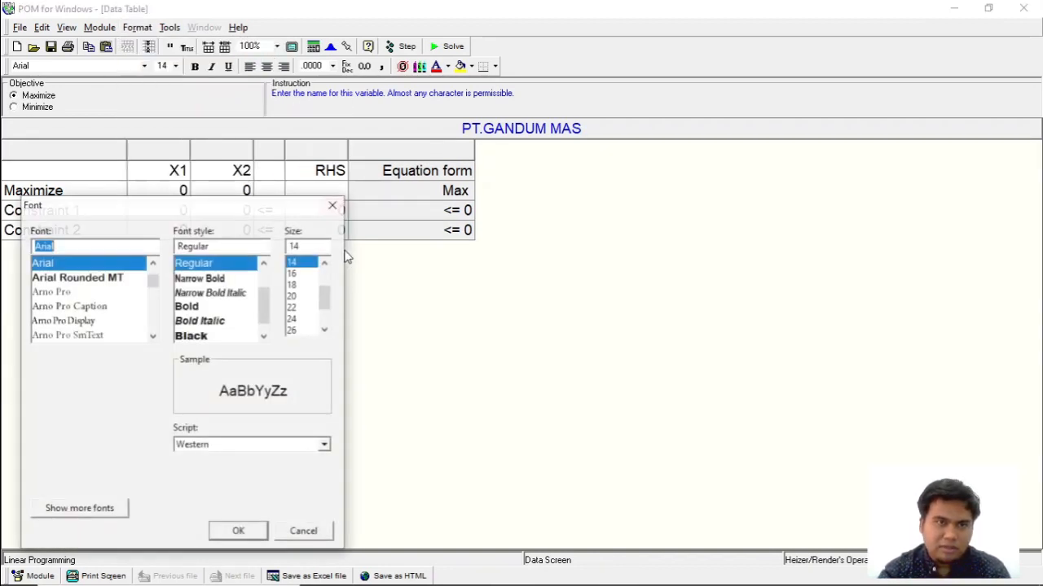
{"action": "left_click", "coordinate": [299, 273]}
{"action": "left_click", "coordinate": [247, 535]}
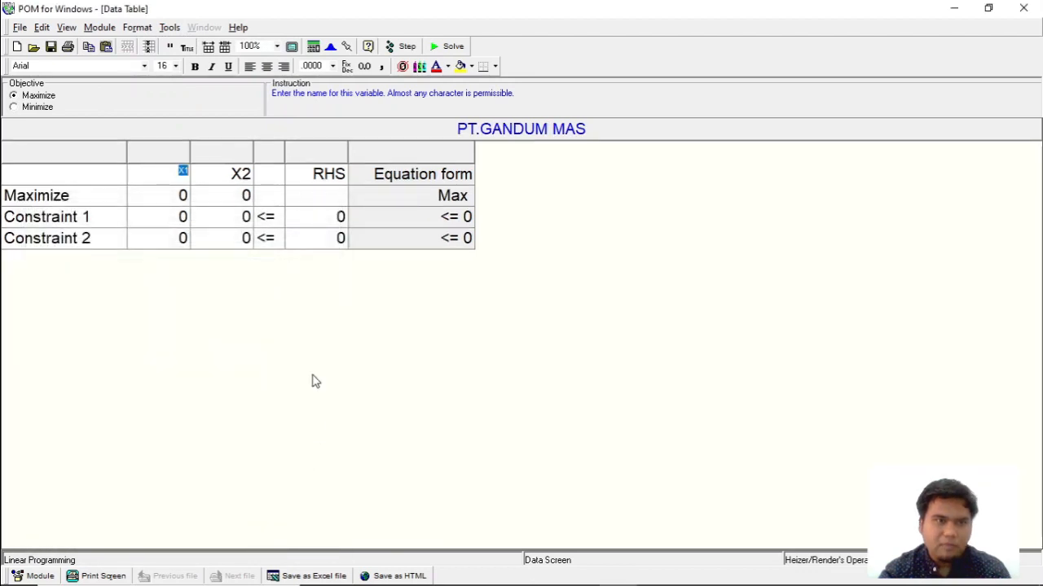
Enter the PDF example's objective coefficients, 30000 for X1 and 15000 for X2, and widen the Equation form column to fit
{"action": "key", "text": "alt+Tab"}
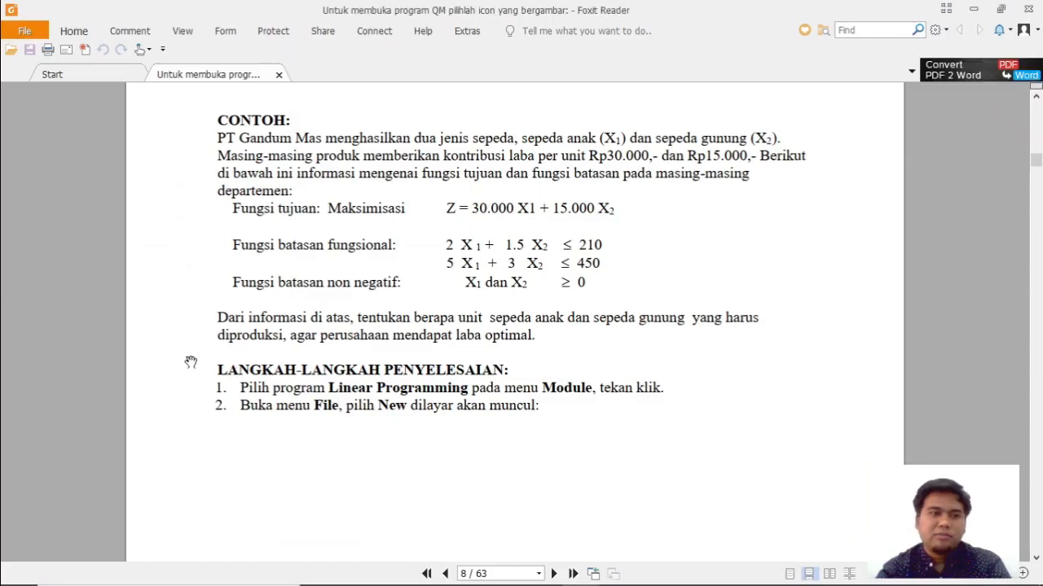
{"action": "key", "text": "alt+Tab"}
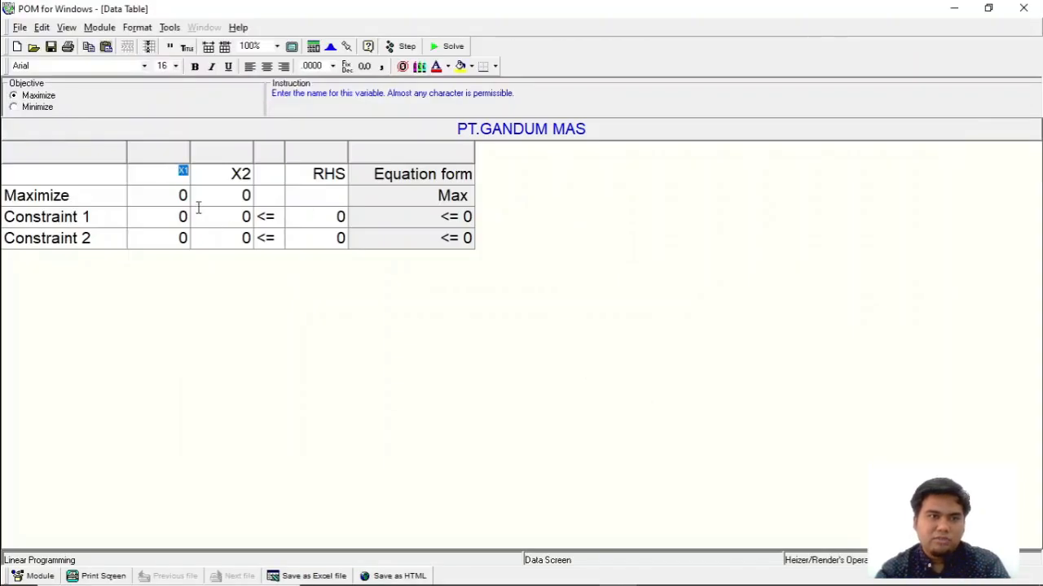
{"action": "key", "text": "alt+Tab"}
{"action": "key", "text": "alt+Tab"}
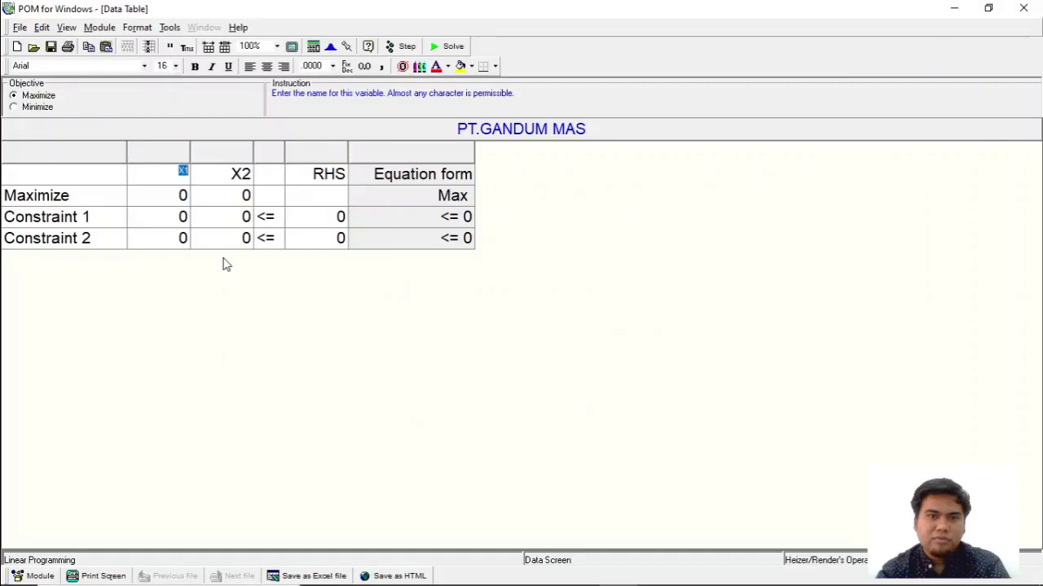
{"action": "key", "text": "Down"}
{"action": "type", "text": "30000"}
{"action": "left_click", "coordinate": [226, 195]}
{"action": "key", "text": "alt+Tab"}
{"action": "key", "text": "alt+Tab"}
{"action": "type", "text": "1"}
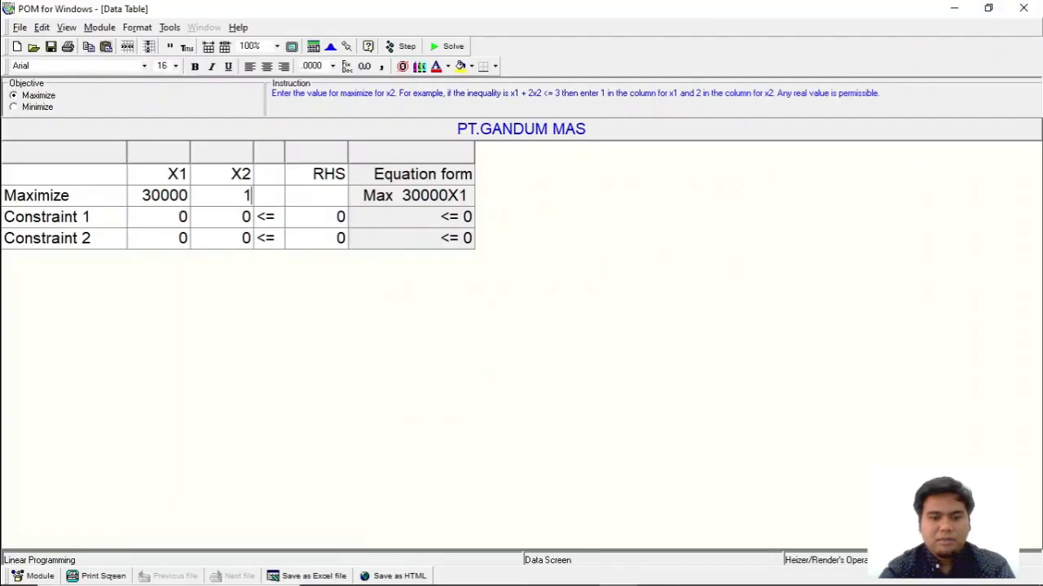
{"action": "type", "text": "5000"}
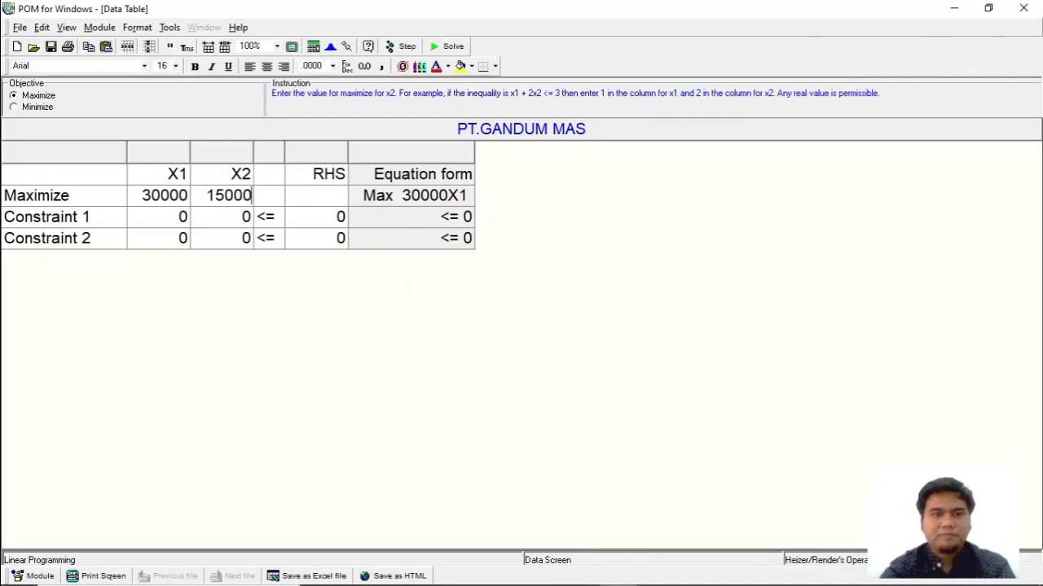
{"action": "key", "text": "Return"}
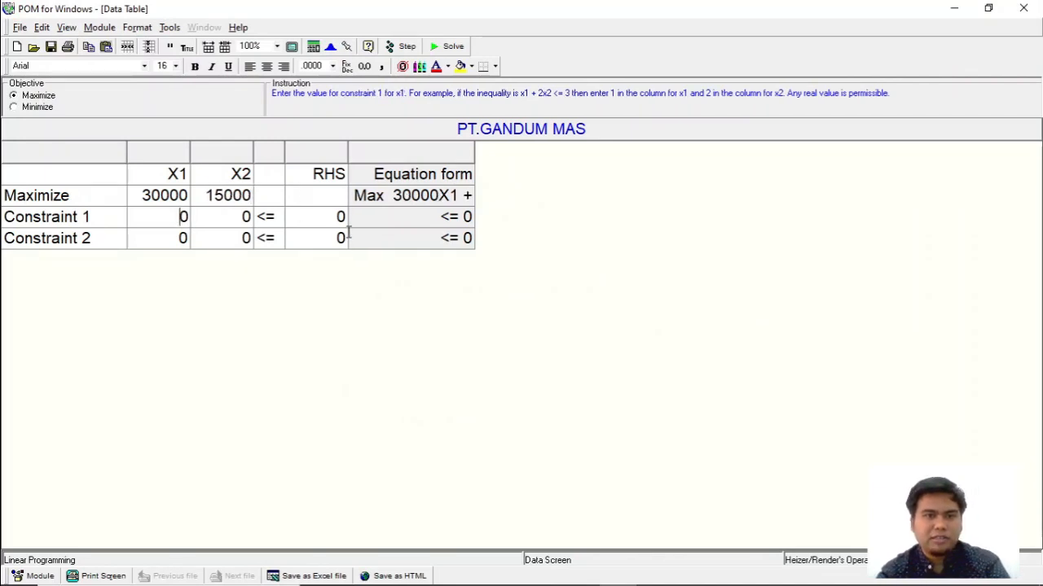
{"action": "left_click_drag", "start_coordinate": [466, 155], "coordinate": [585, 152]}
Fill in Constraint 1 from the PDF example with 2 for X1, 1.5 for X2 and a right-hand side of 210
{"action": "key", "text": "alt+Tab"}
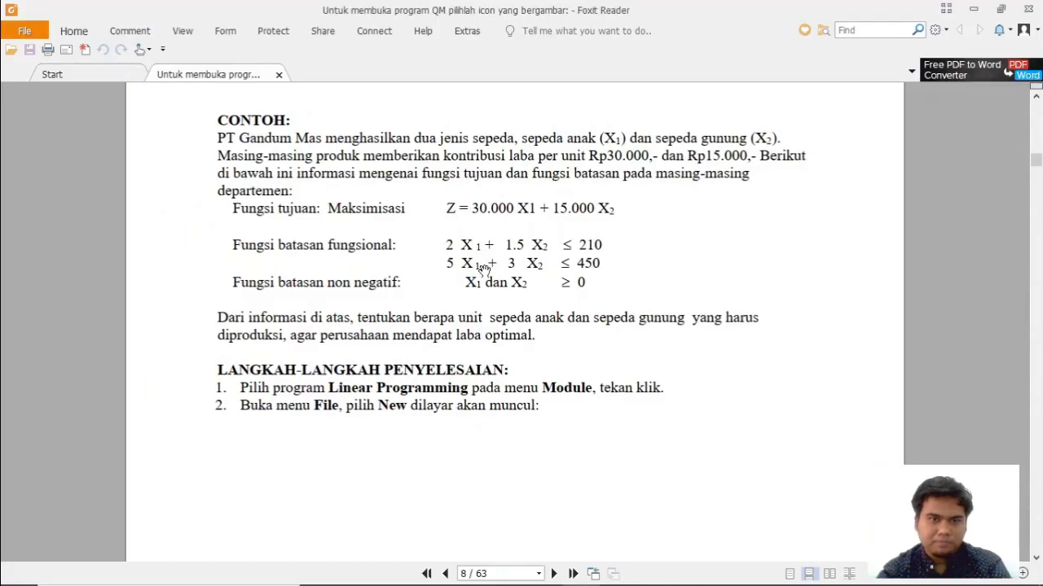
{"action": "key", "text": "alt+Tab"}
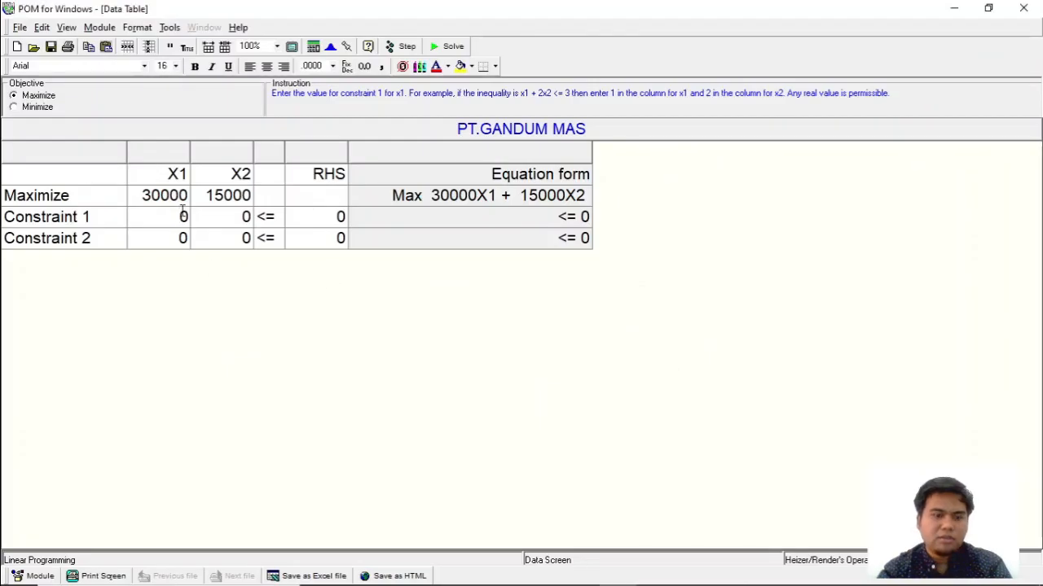
{"action": "type", "text": "20"}
{"action": "key", "text": "Delete"}
{"action": "key", "text": "Tab"}
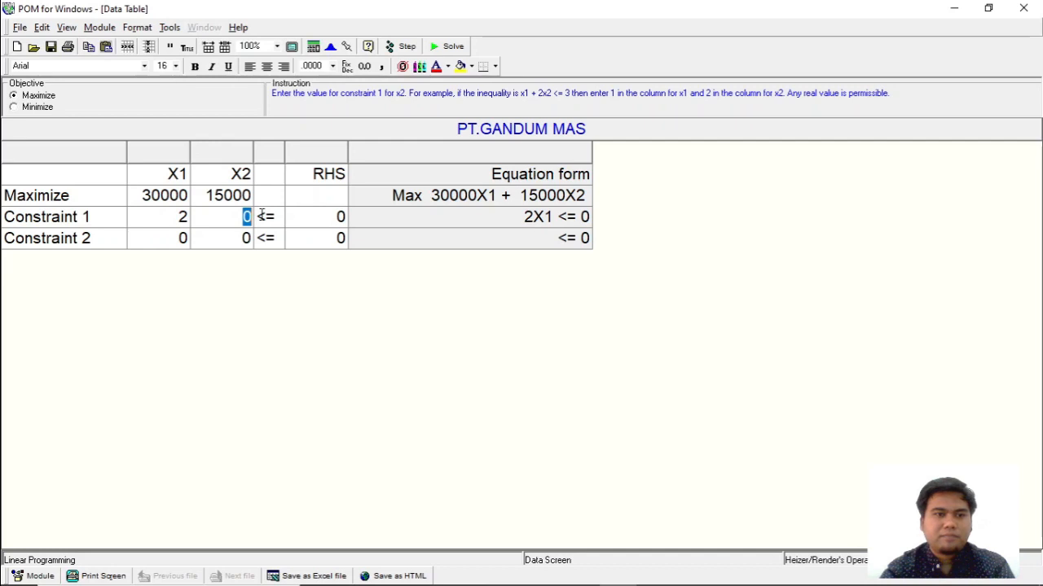
{"action": "type", "text": "1.5"}
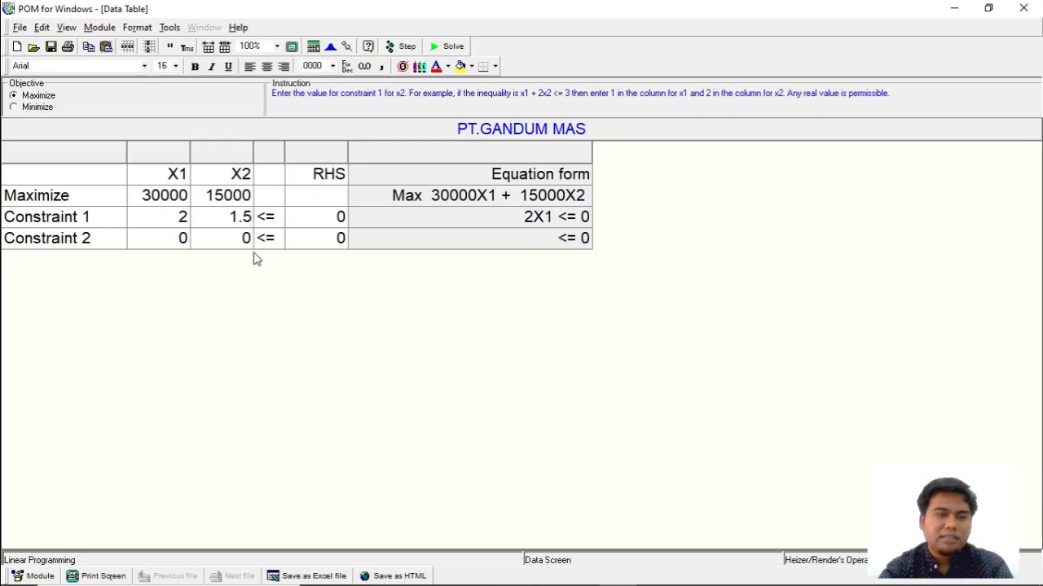
{"action": "key", "text": "alt+Tab"}
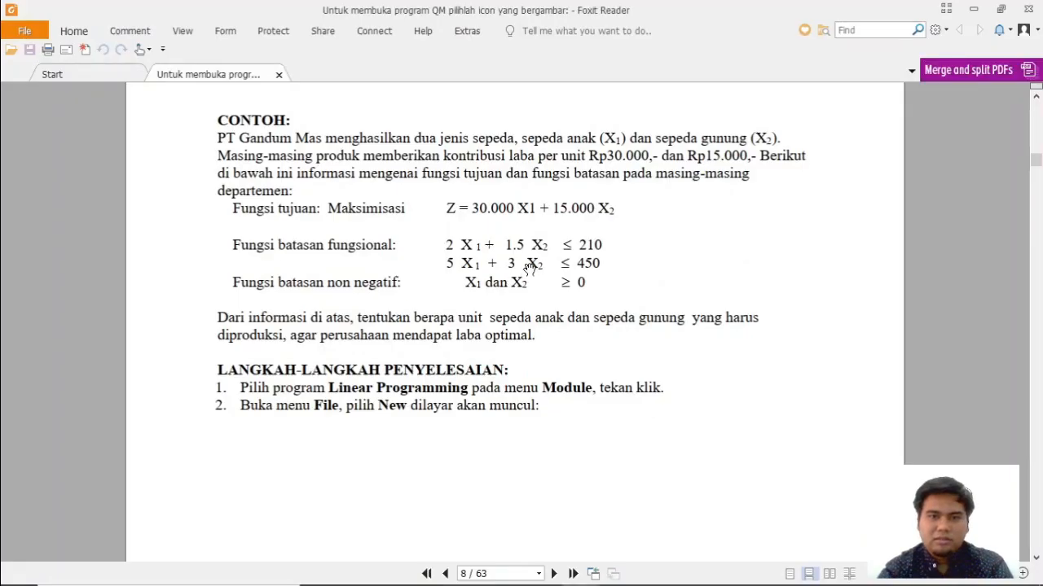
{"action": "key", "text": "alt+Tab"}
{"action": "left_click", "coordinate": [341, 217]}
{"action": "type", "text": "210"}
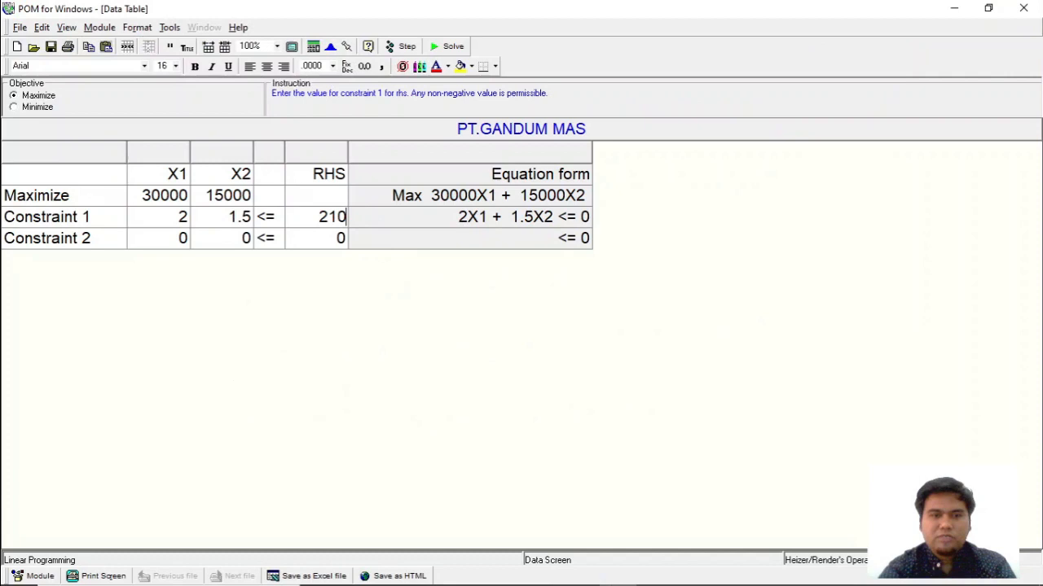
Switch the sign of Constraint 1 to = and >=, and set it back to <=
{"action": "left_click", "coordinate": [273, 217]}
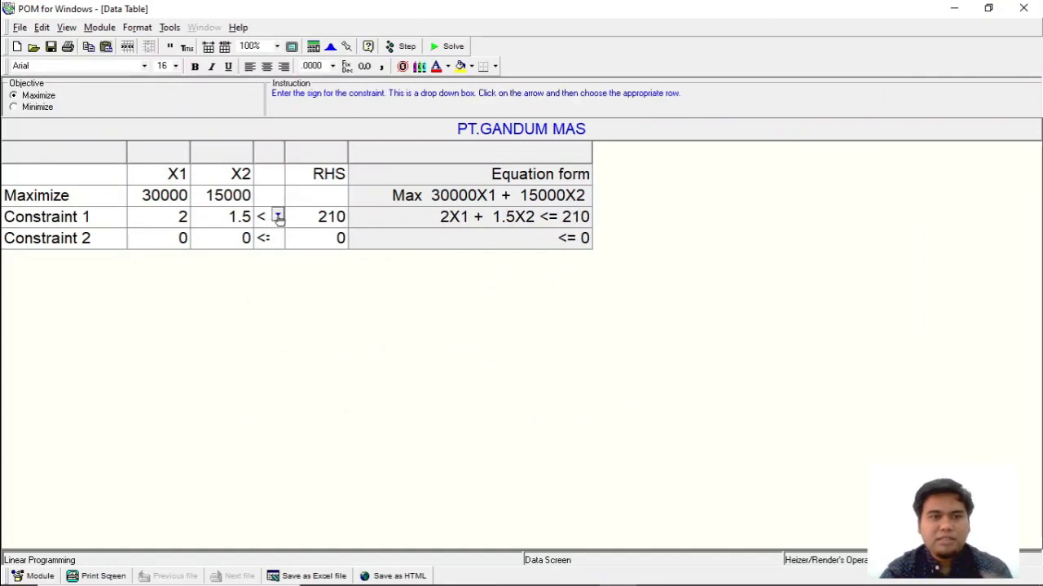
{"action": "left_click", "coordinate": [277, 217]}
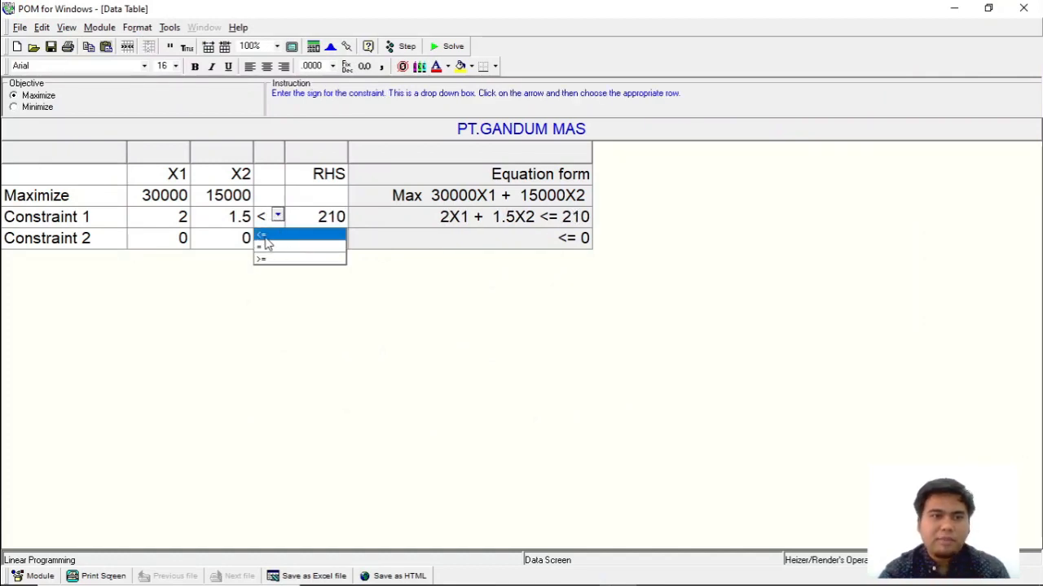
{"action": "left_click", "coordinate": [272, 244]}
{"action": "left_click", "coordinate": [278, 216]}
{"action": "left_click", "coordinate": [280, 260]}
{"action": "left_click", "coordinate": [278, 216]}
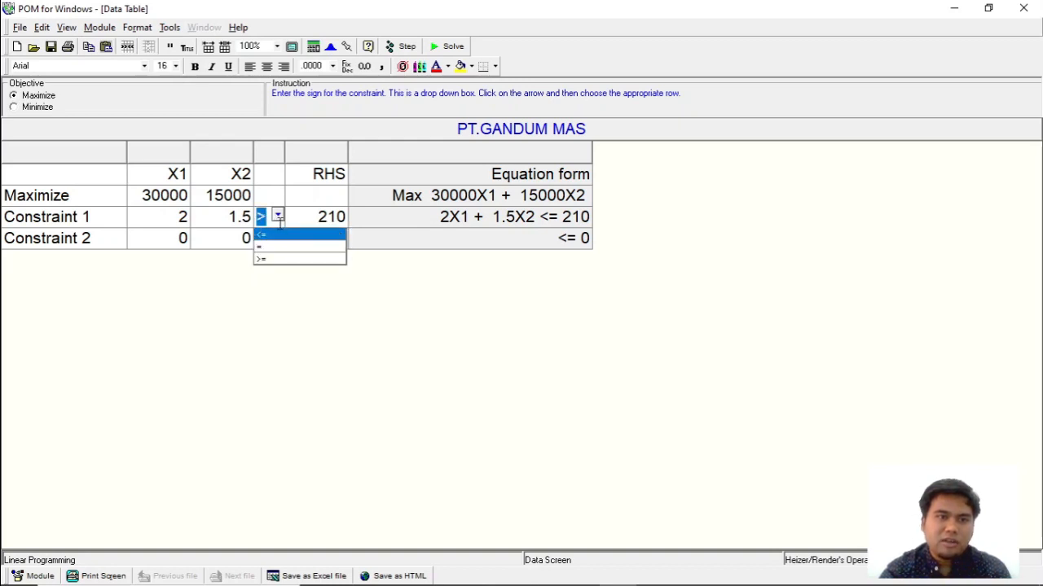
{"action": "left_click", "coordinate": [277, 234]}
Fill in Constraint 2 from the PDF example with 5 for X1, 3 for X2 and a right-hand side of 450
{"action": "left_click", "coordinate": [182, 238]}
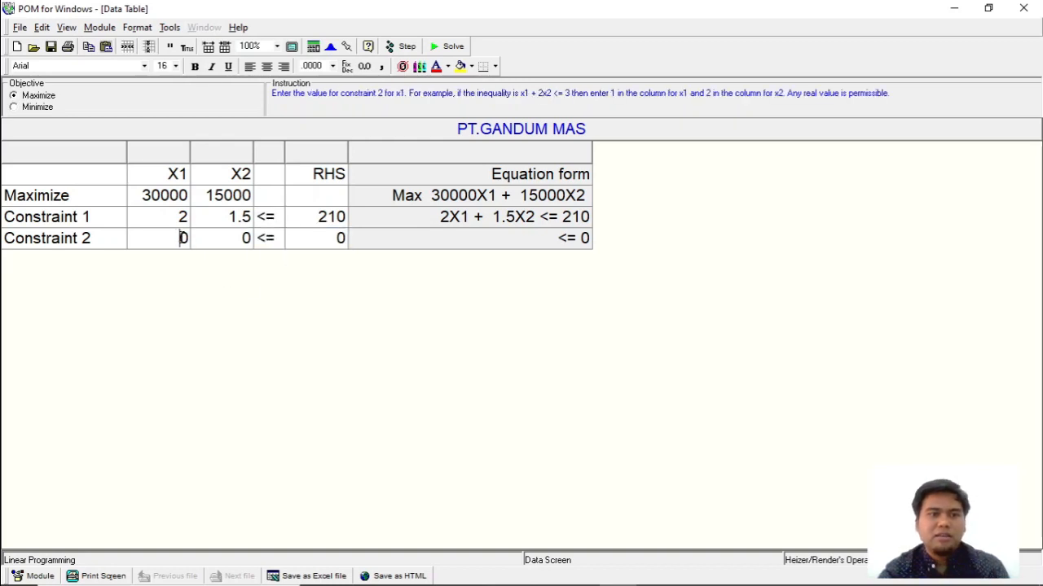
{"action": "key", "text": "alt+Tab"}
{"action": "key", "text": "alt+Tab"}
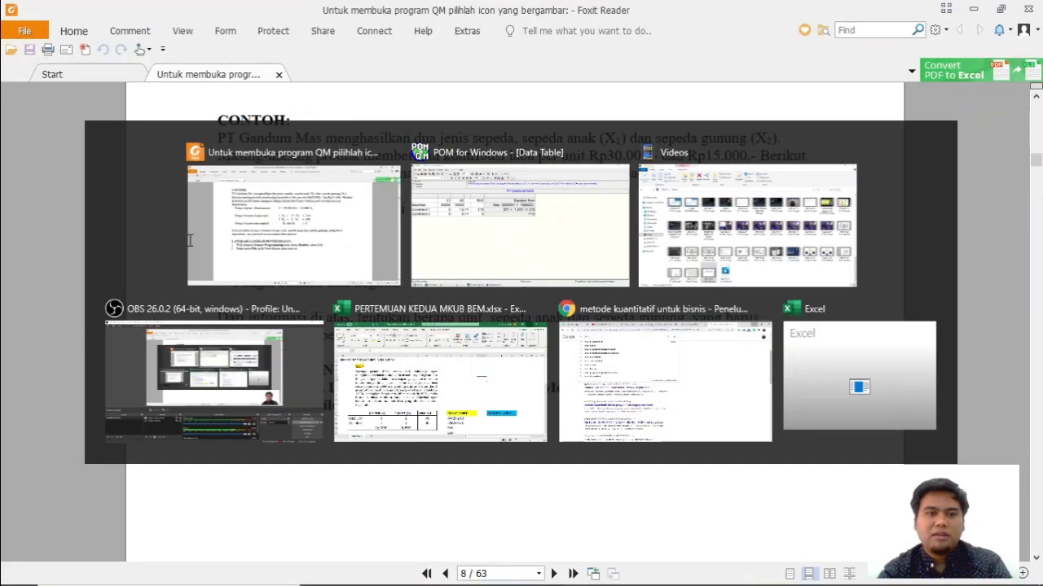
{"action": "type", "text": "5"}
{"action": "left_click", "coordinate": [244, 239]}
{"action": "type", "text": "3"}
{"action": "left_click", "coordinate": [313, 239]}
{"action": "key", "text": "alt+Tab"}
{"action": "key", "text": "alt+Tab"}
{"action": "type", "text": "450"}
{"action": "left_click", "coordinate": [341, 216]}
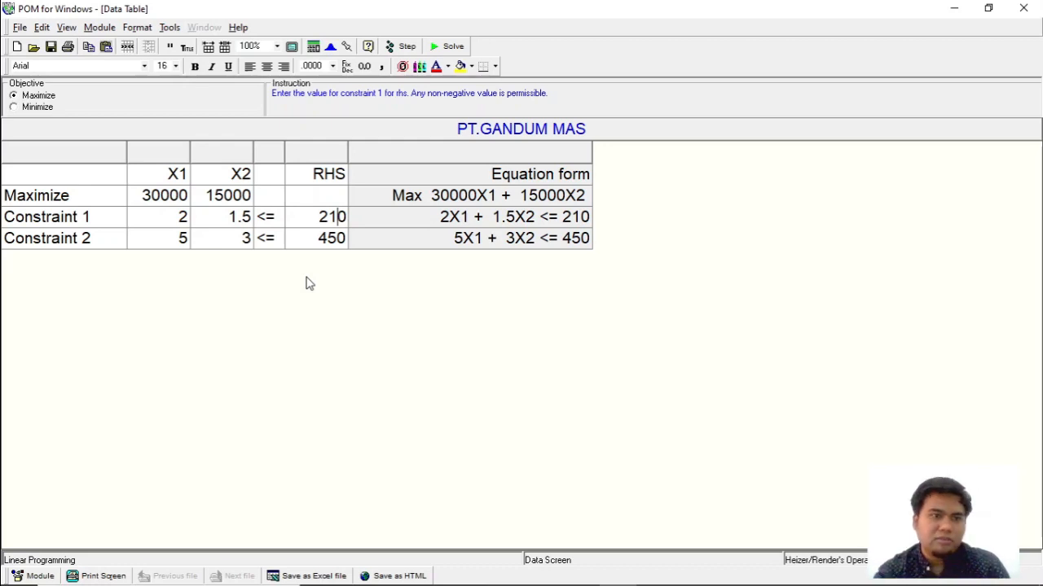
Solve the linear program and check the results against the problem statement in the PDF
{"action": "left_click", "coordinate": [453, 47]}
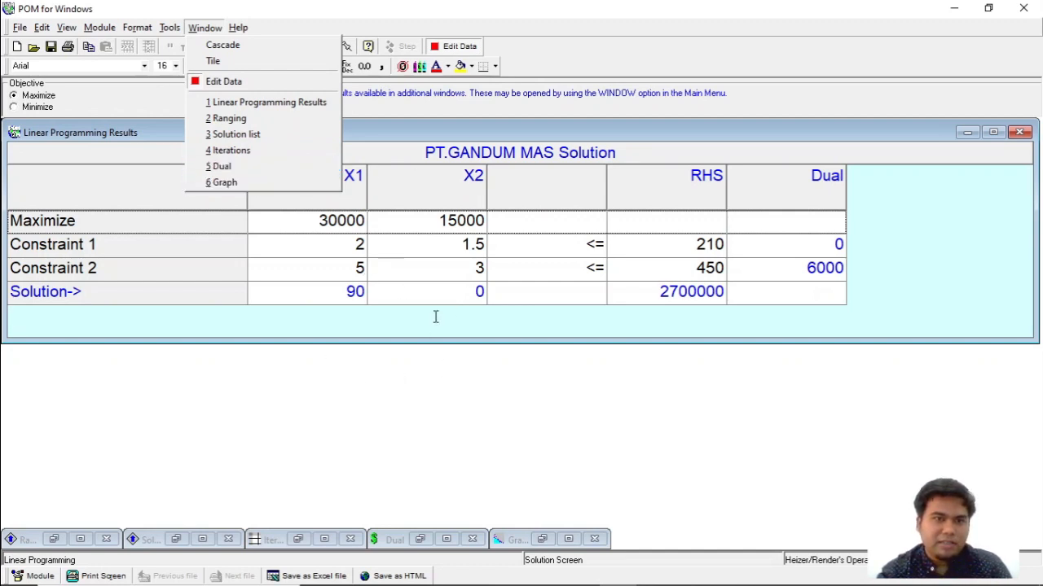
{"action": "left_click", "coordinate": [379, 399]}
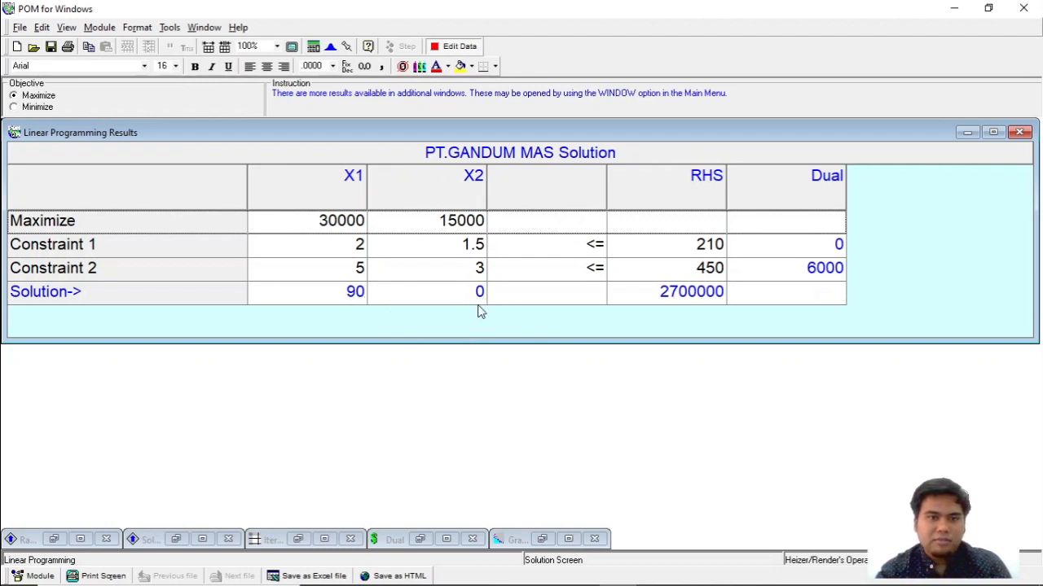
{"action": "key", "text": "alt+Tab"}
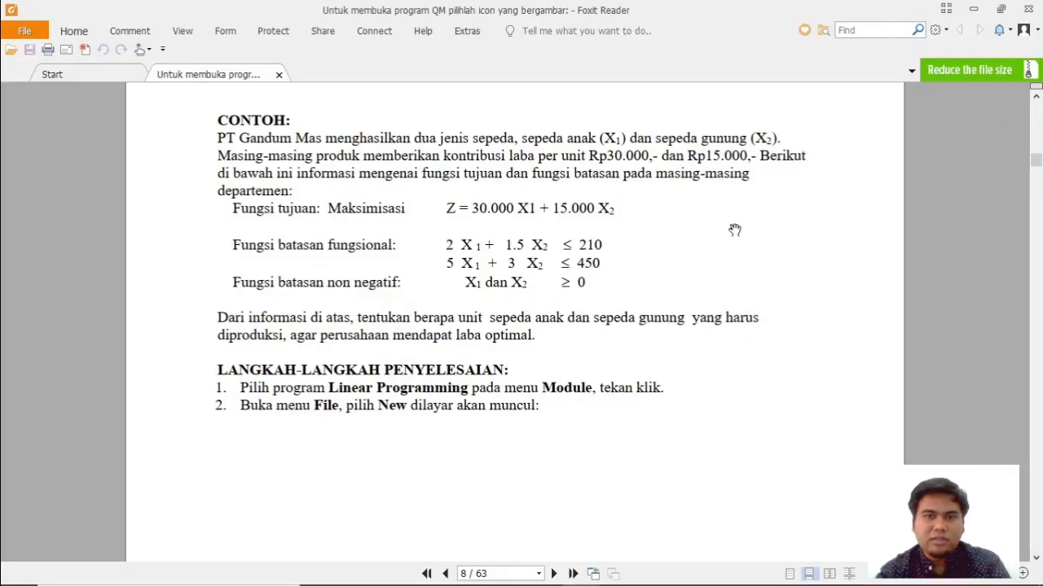
{"action": "key", "text": "alt+Tab"}
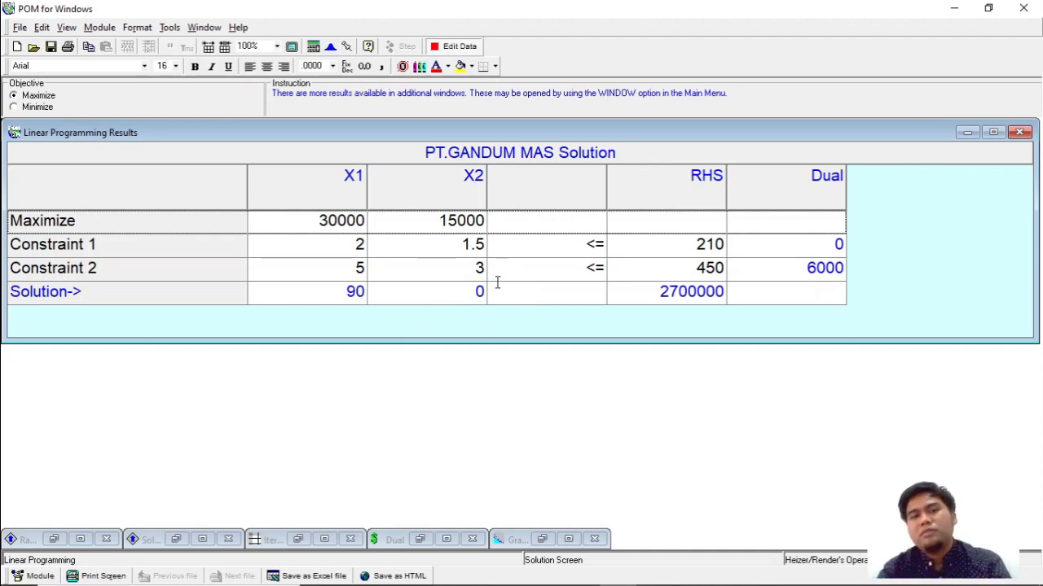
{"action": "left_click", "coordinate": [686, 303]}
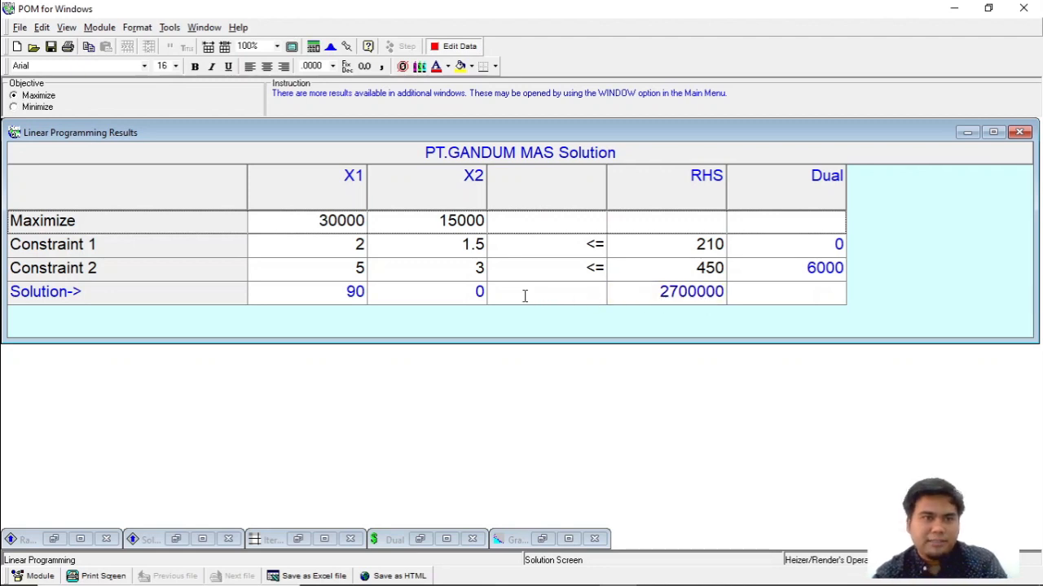
View the Solution list, Graph and Iterations results of the PT.GANDUM MAS problem
{"action": "left_click", "coordinate": [207, 30]}
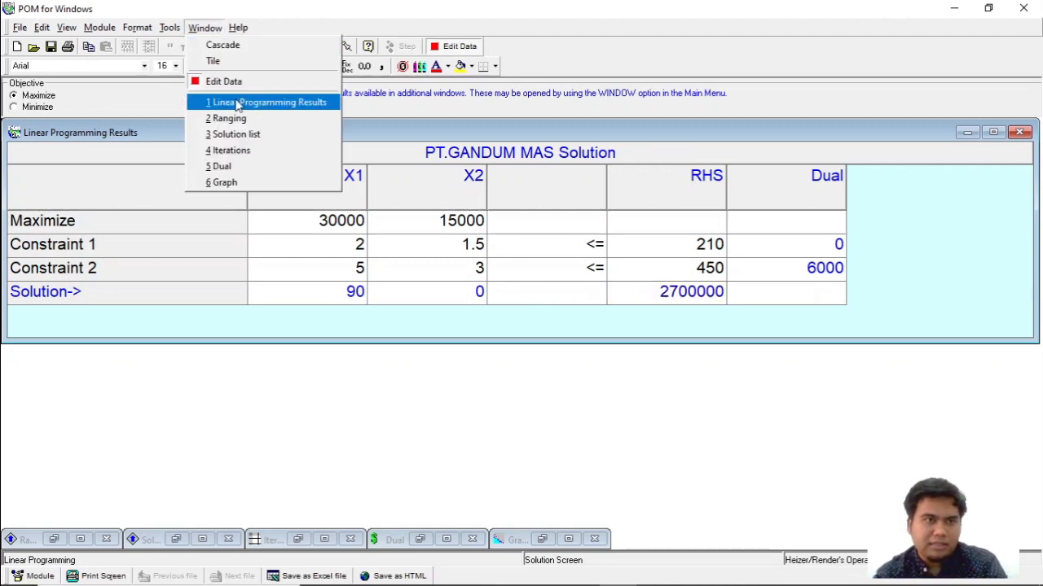
{"action": "left_click", "coordinate": [254, 135]}
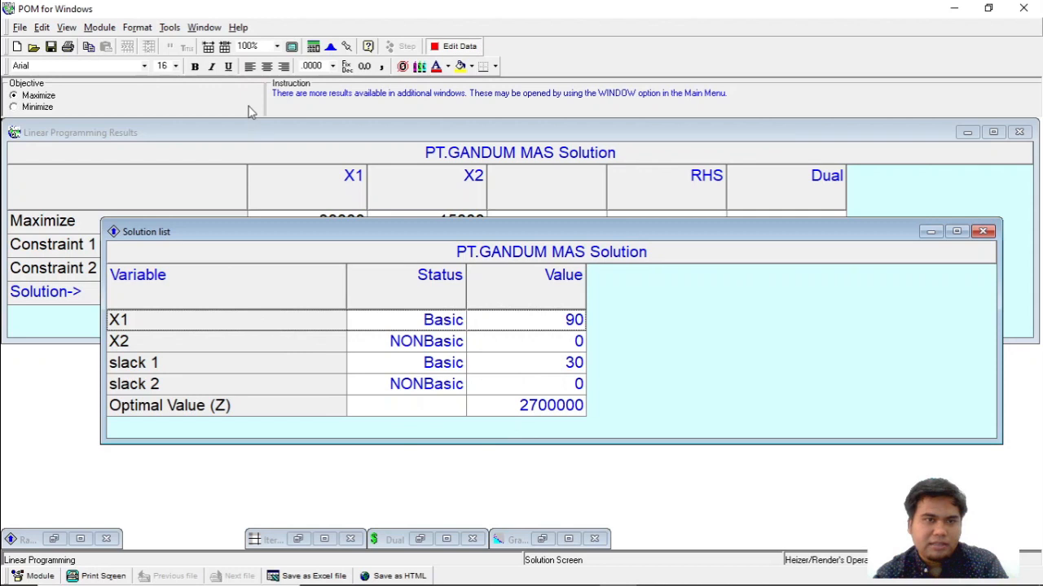
{"action": "left_click", "coordinate": [205, 28]}
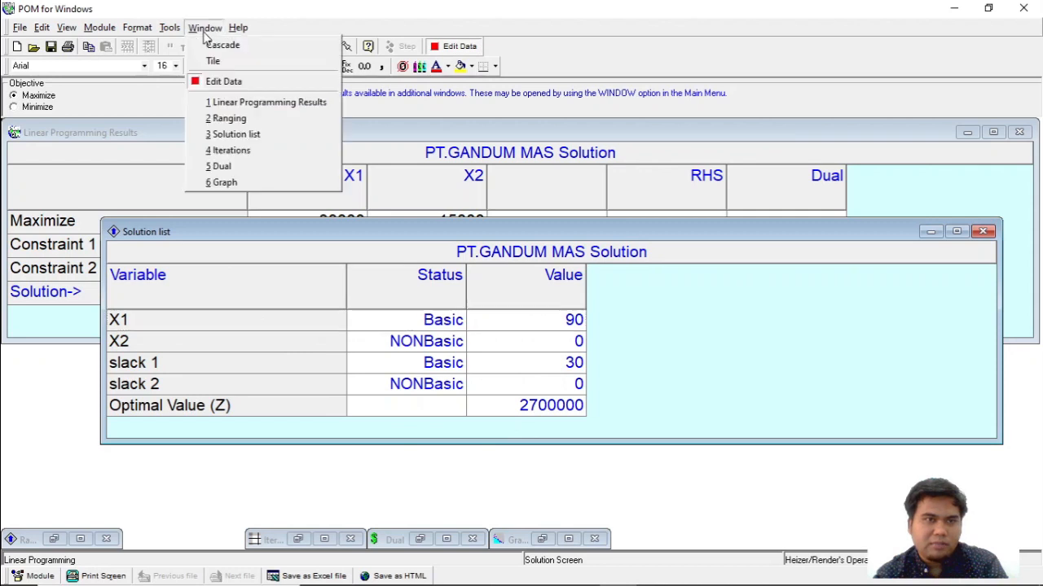
{"action": "left_click", "coordinate": [254, 183]}
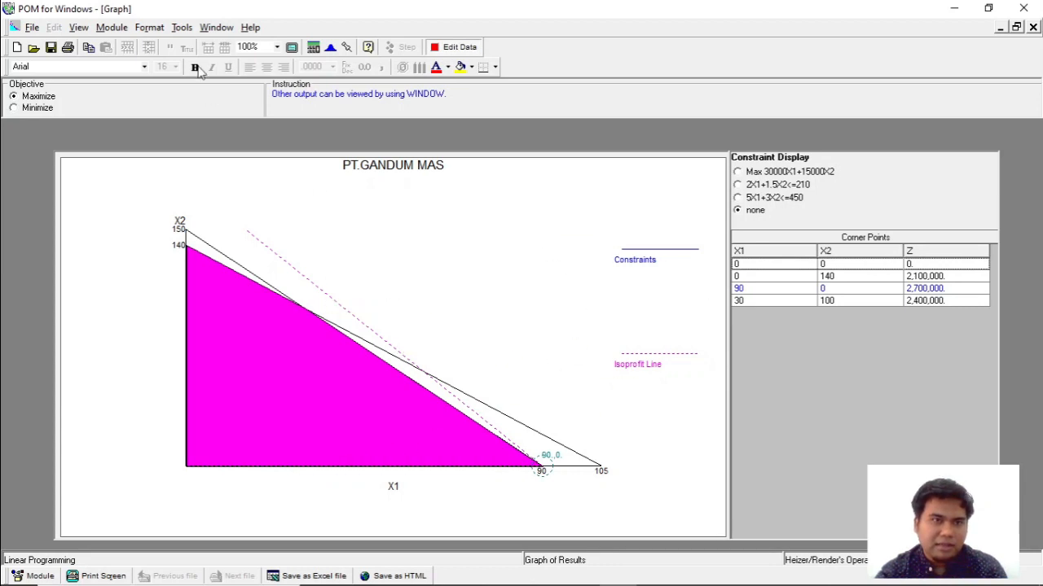
{"action": "left_click", "coordinate": [217, 28]}
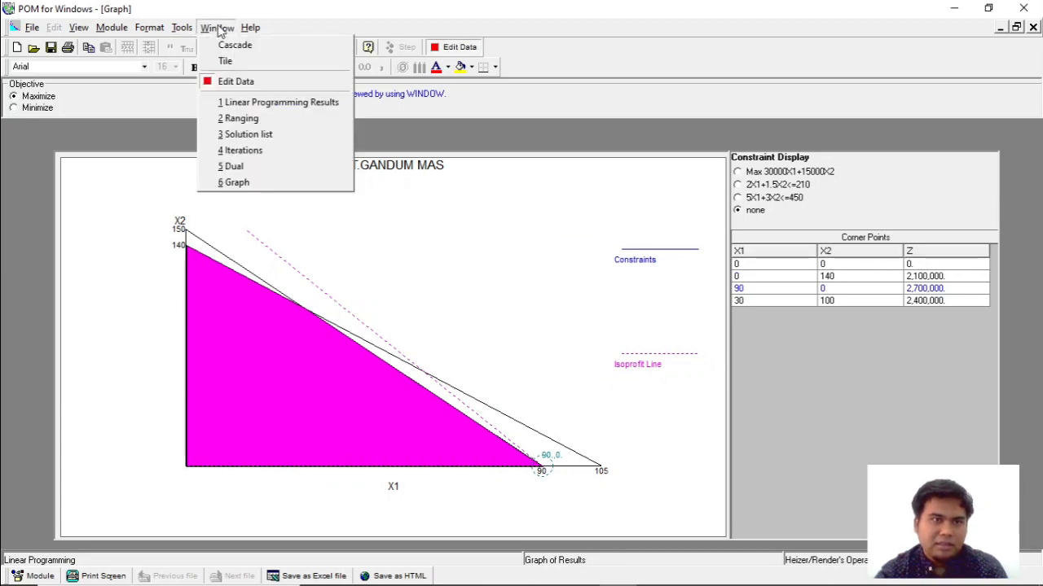
{"action": "left_click", "coordinate": [270, 151]}
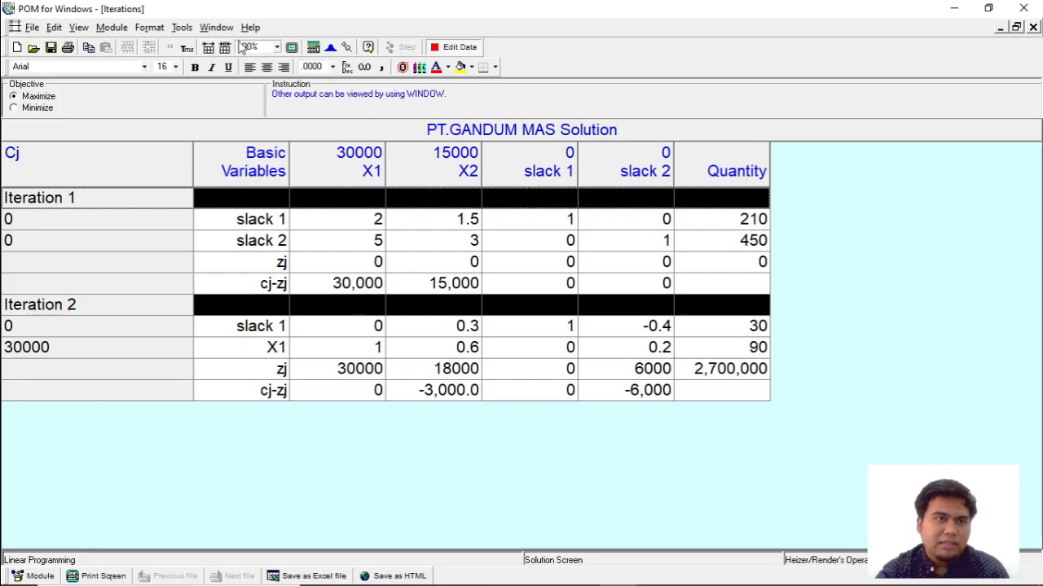
Return to the Linear Programming Results, recheck the constraint coefficients in the data table and solve the problem again
{"action": "left_click", "coordinate": [215, 27]}
{"action": "left_click", "coordinate": [253, 100]}
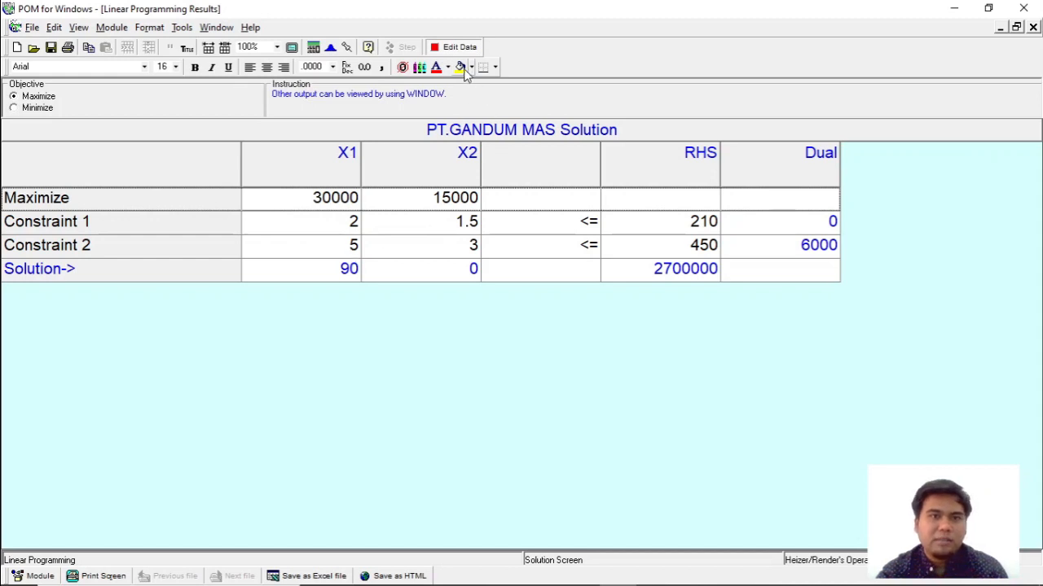
{"action": "left_click", "coordinate": [450, 49]}
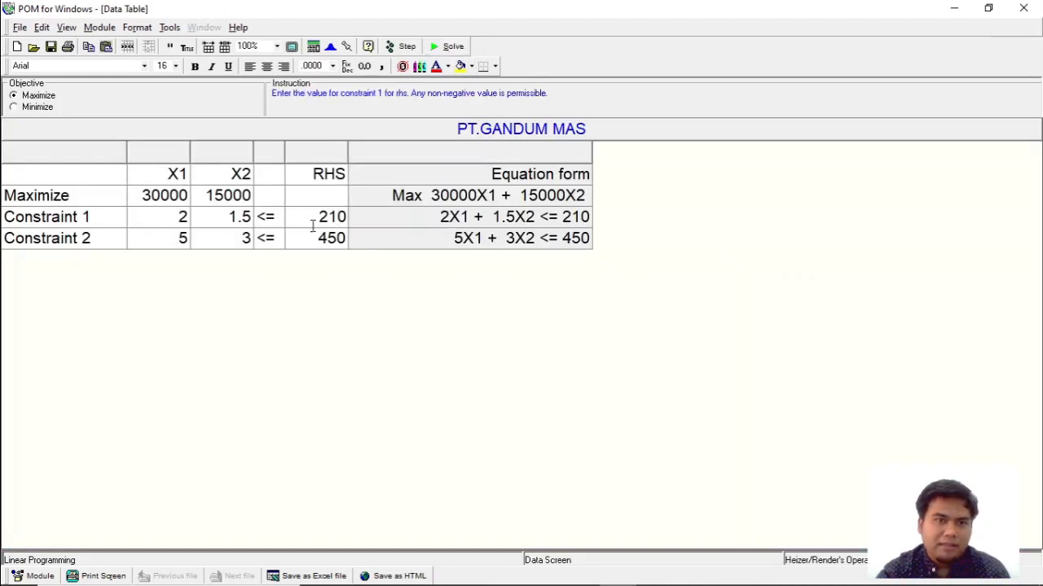
{"action": "left_click", "coordinate": [238, 216]}
{"action": "key", "text": "Left"}
{"action": "key", "text": "Down"}
{"action": "key", "text": "Right"}
{"action": "key", "text": "Up"}
{"action": "left_click", "coordinate": [184, 218]}
{"action": "left_click", "coordinate": [246, 240]}
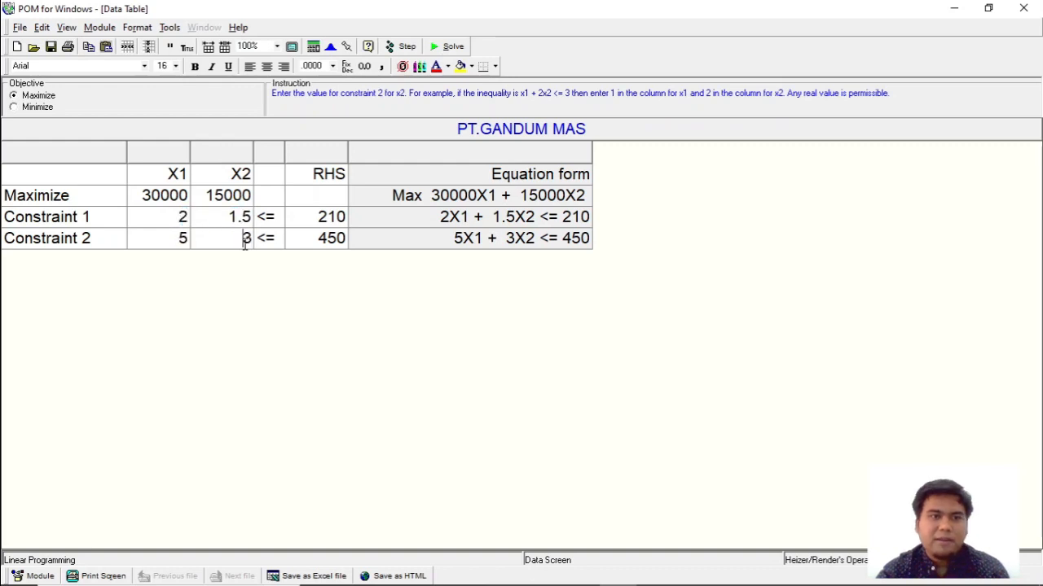
{"action": "left_click", "coordinate": [445, 49]}
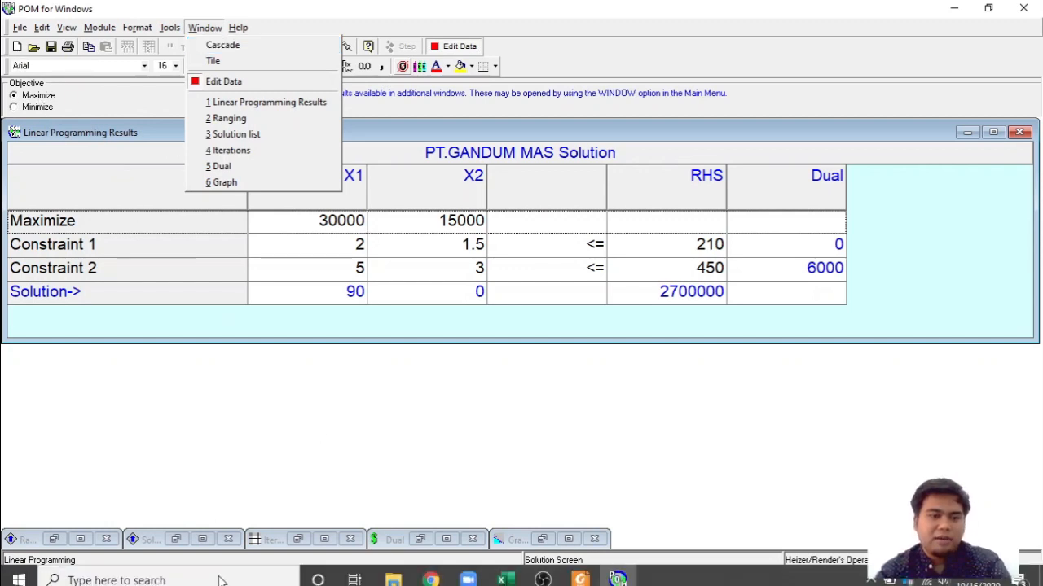
Create a blank Word document and paste a screenshot of the PT.GANDUM MAS Linear Programming Results into it
{"action": "left_click", "coordinate": [168, 571]}
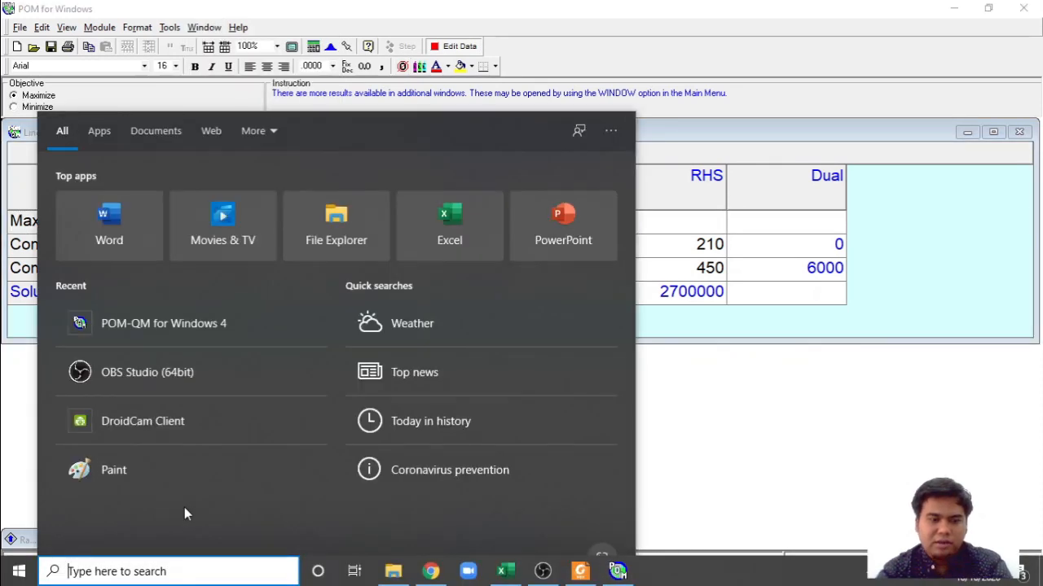
{"action": "left_click", "coordinate": [127, 216]}
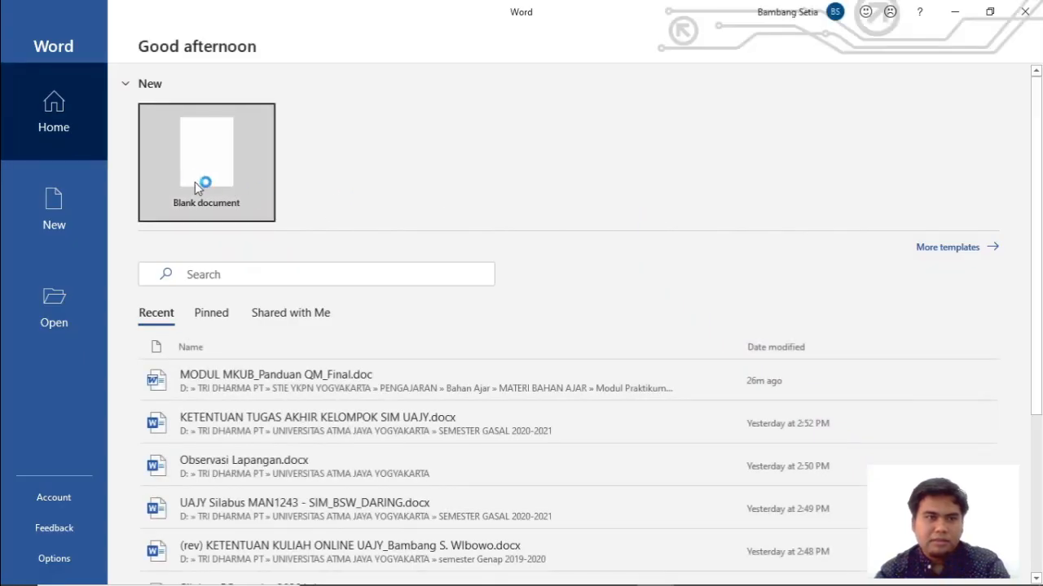
{"action": "left_click", "coordinate": [195, 189]}
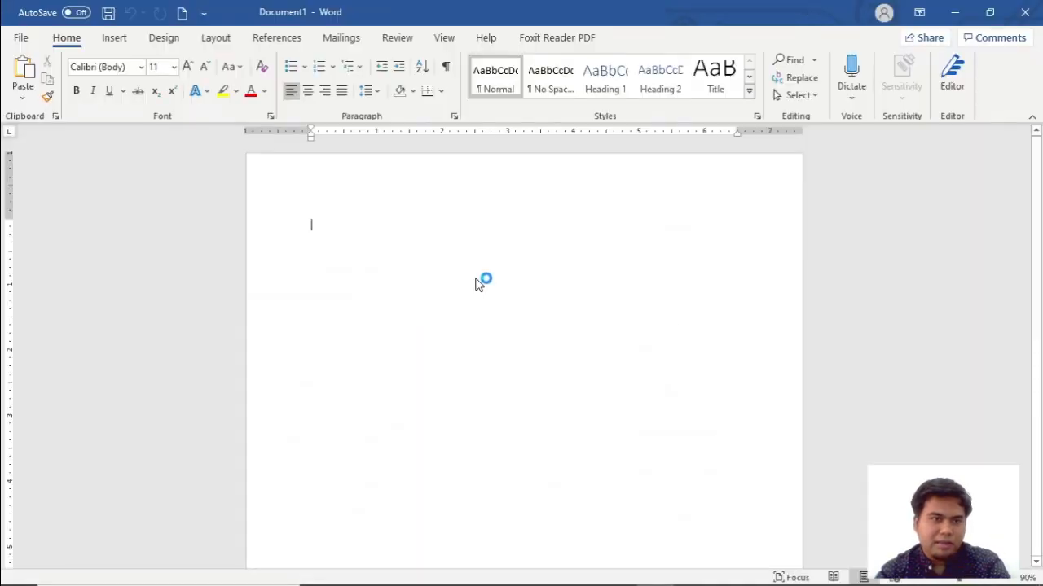
{"action": "key", "text": "alt+Tab"}
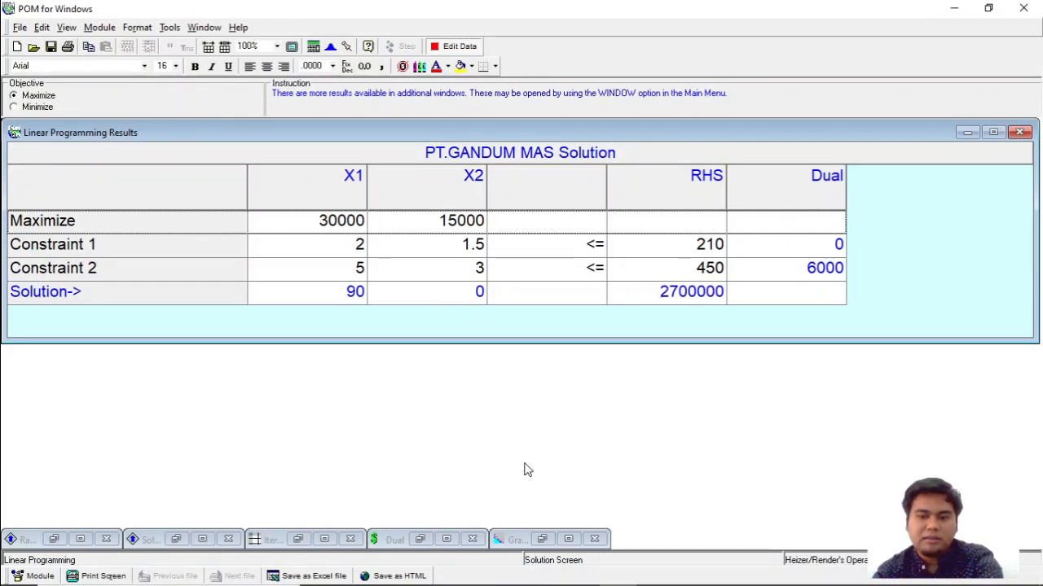
{"action": "key", "text": "alt+Tab"}
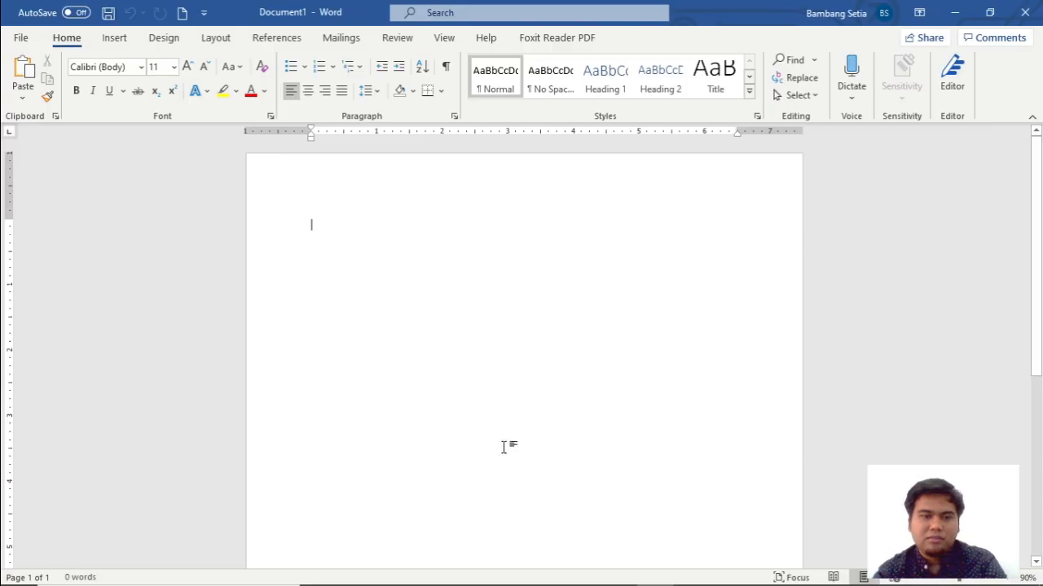
{"action": "key", "text": "ctrl+v"}
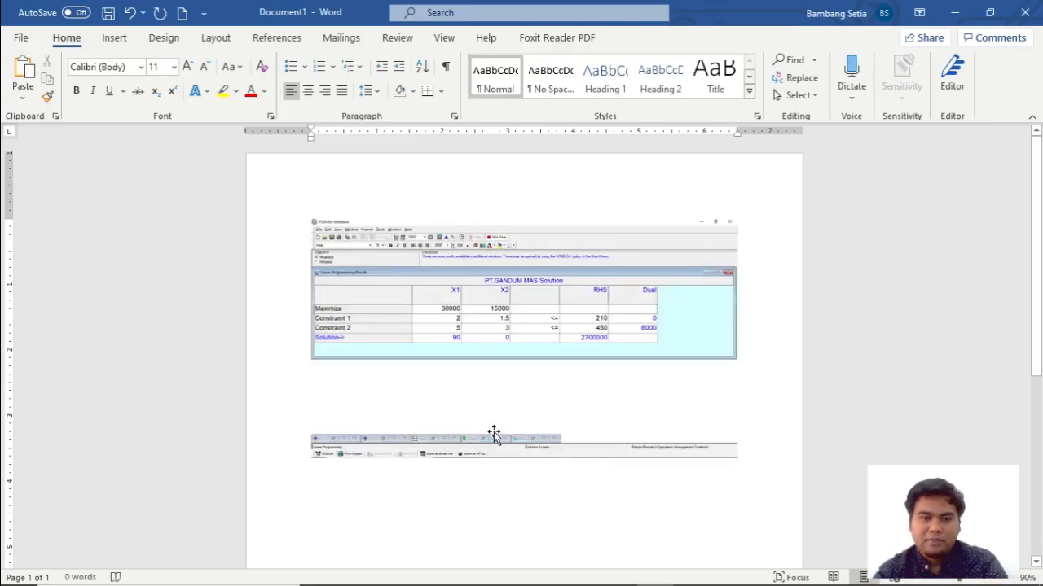
Switch to POM for Windows, display the Graph result, and paste a screenshot of it into the Word document
{"action": "key", "text": "alt+Tab"}
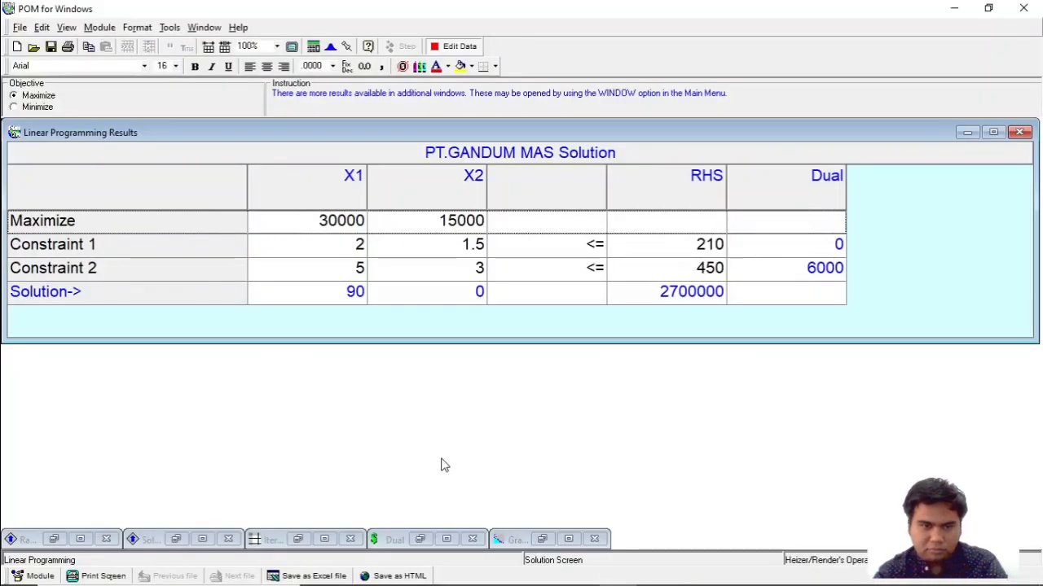
{"action": "left_click", "coordinate": [99, 28]}
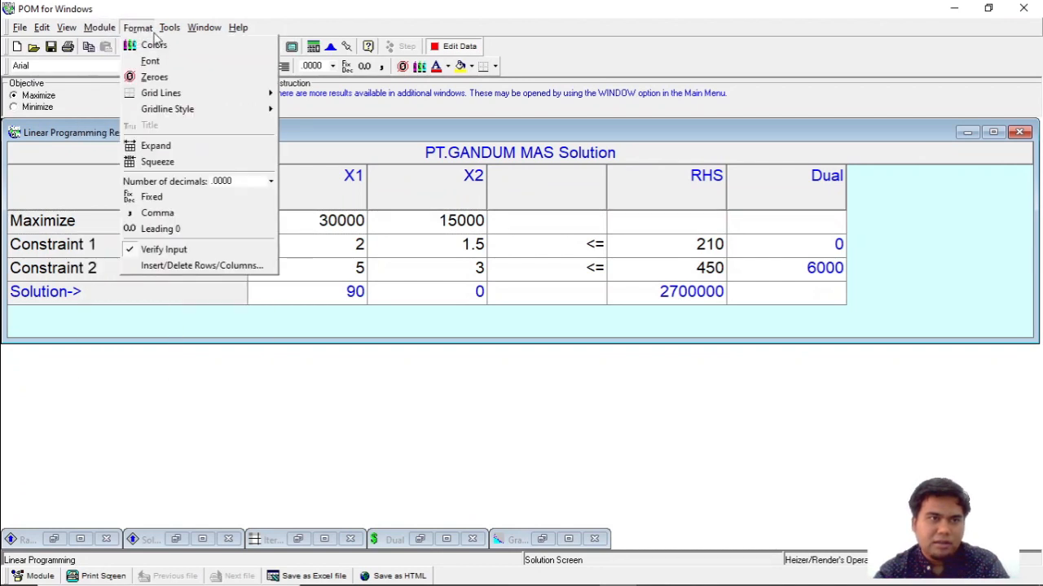
{"action": "left_click", "coordinate": [228, 180]}
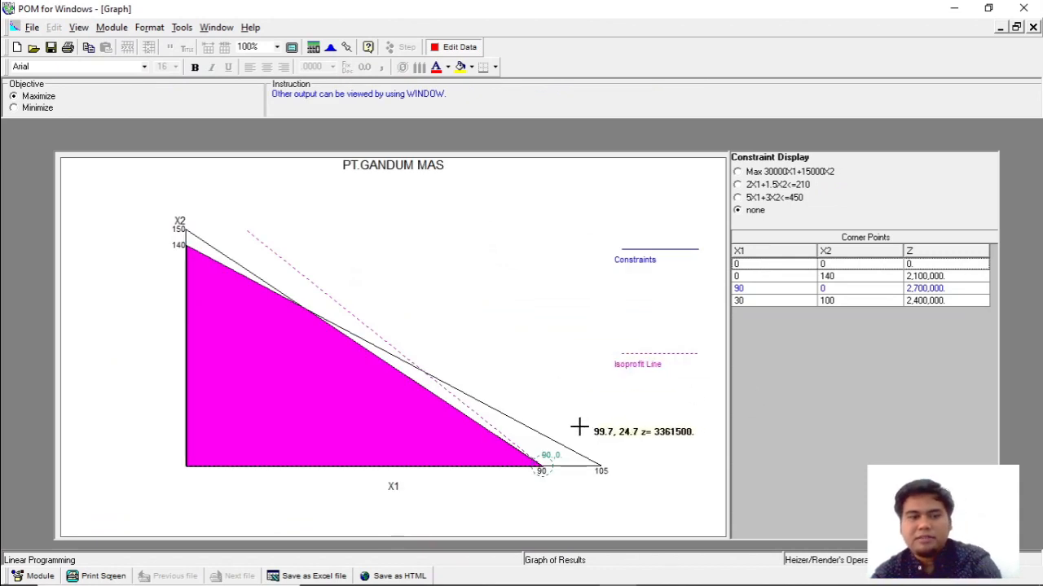
{"action": "key", "text": "alt+Tab"}
{"action": "key", "text": "ctrl+v"}
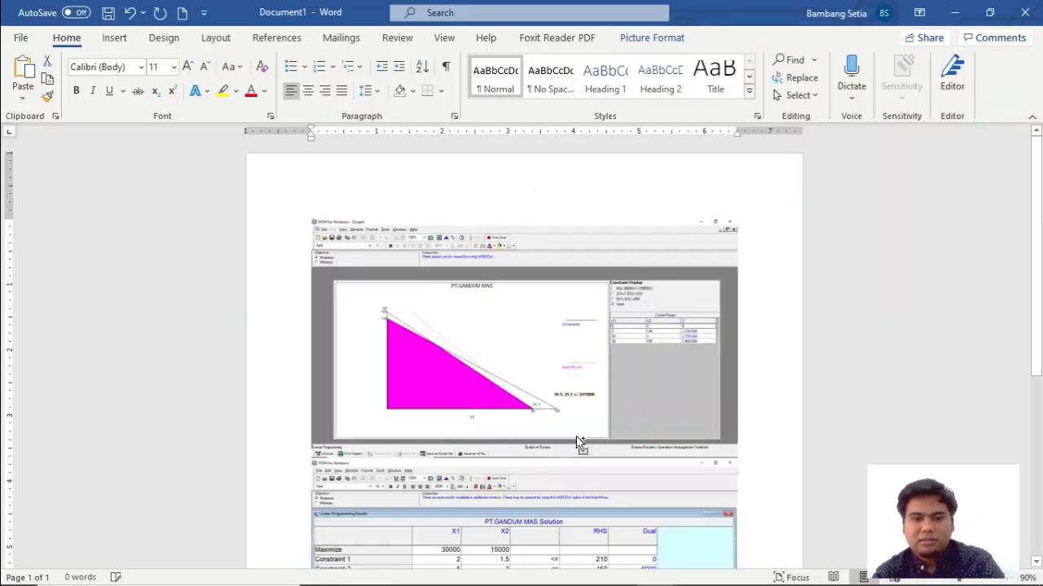
{"action": "scroll", "coordinate": [490, 364], "scroll_direction": "up", "scroll_amount": 4}
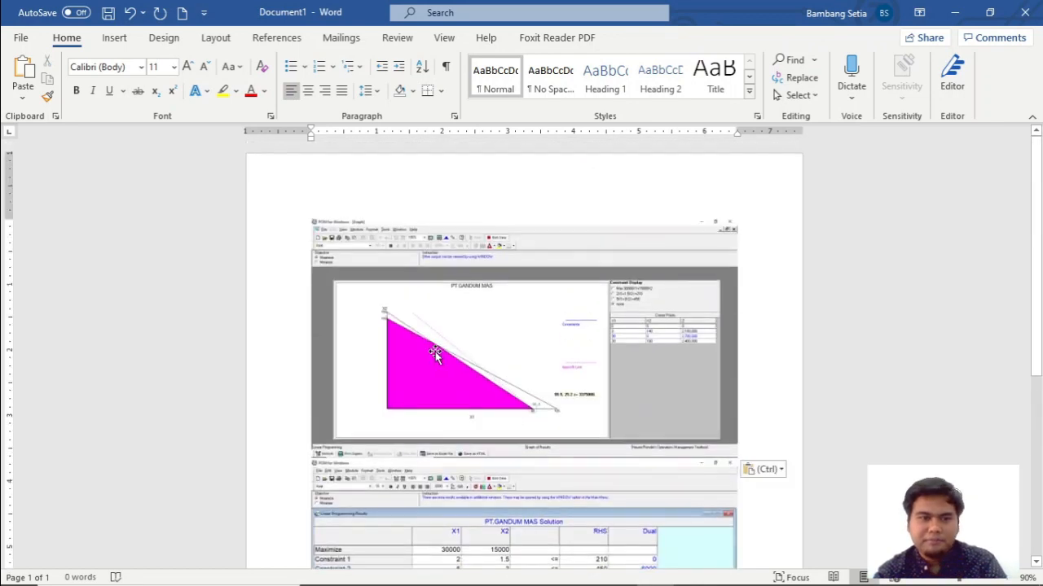
Change the graph picture's layout option so it moves freely, and place it below the results picture
{"action": "left_click", "coordinate": [322, 227]}
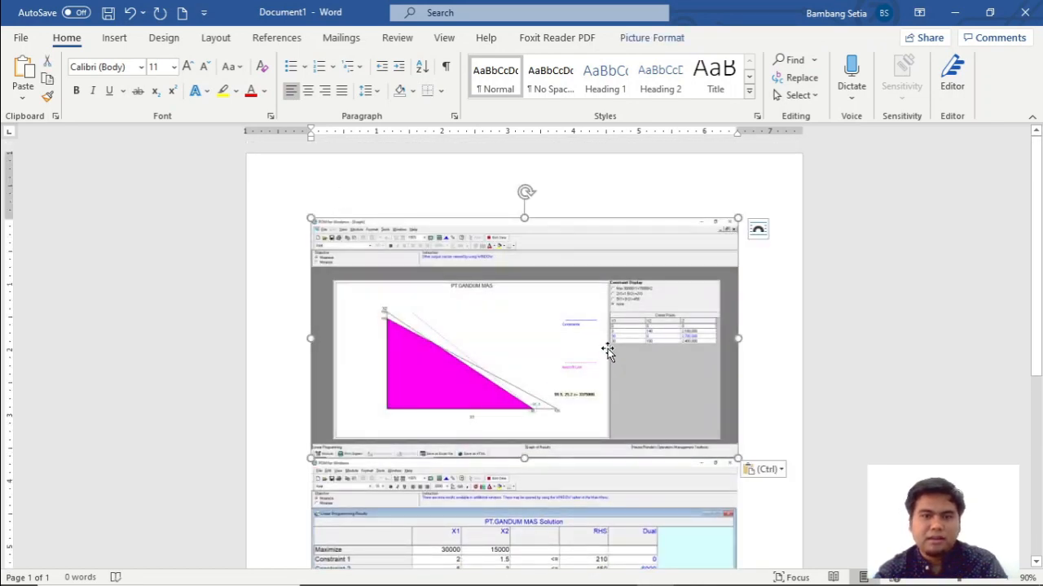
{"action": "left_click", "coordinate": [757, 229]}
{"action": "left_click", "coordinate": [870, 373]}
{"action": "left_click_drag", "start_coordinate": [497, 314], "coordinate": [499, 526]}
{"action": "scroll", "coordinate": [497, 524], "scroll_direction": "down", "scroll_amount": 5}
{"action": "scroll", "coordinate": [464, 387], "scroll_direction": "up", "scroll_amount": 3}
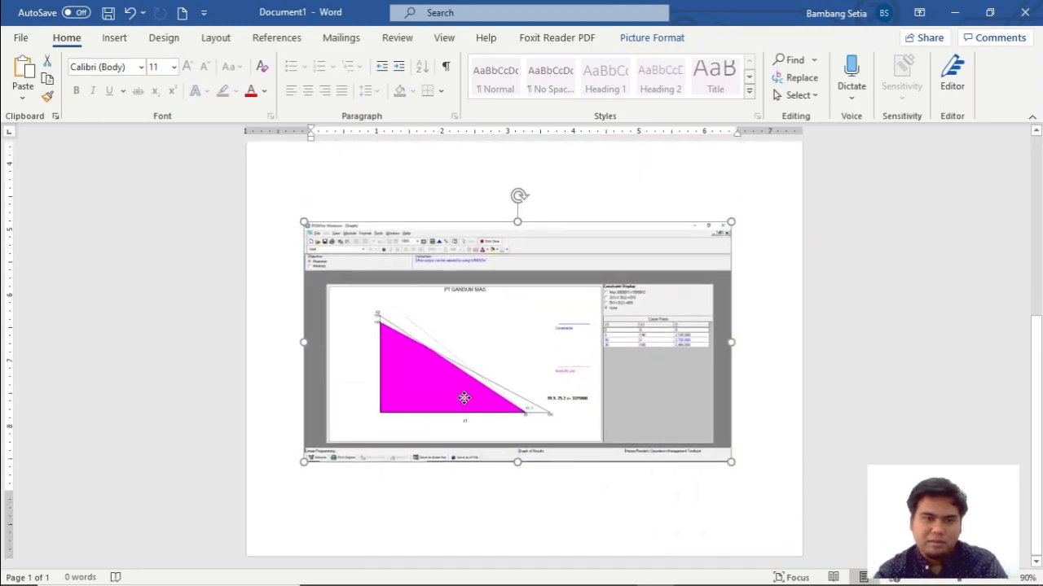
{"action": "scroll", "coordinate": [556, 494], "scroll_direction": "up", "scroll_amount": 4}
{"action": "left_click_drag", "start_coordinate": [556, 495], "coordinate": [524, 407]}
{"action": "scroll", "coordinate": [513, 440], "scroll_direction": "up", "scroll_amount": 2}
Make the results picture freely movable through its layout options and arrange it above the graph picture, leaving space for text
{"action": "left_click", "coordinate": [410, 235]}
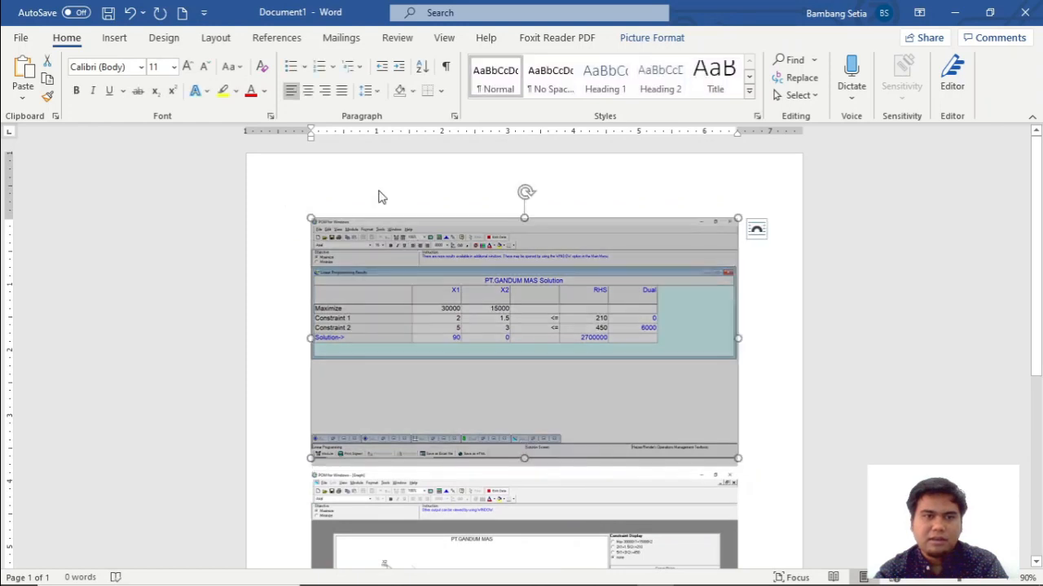
{"action": "left_click", "coordinate": [759, 232]}
{"action": "left_click", "coordinate": [870, 371]}
{"action": "left_click", "coordinate": [531, 351]}
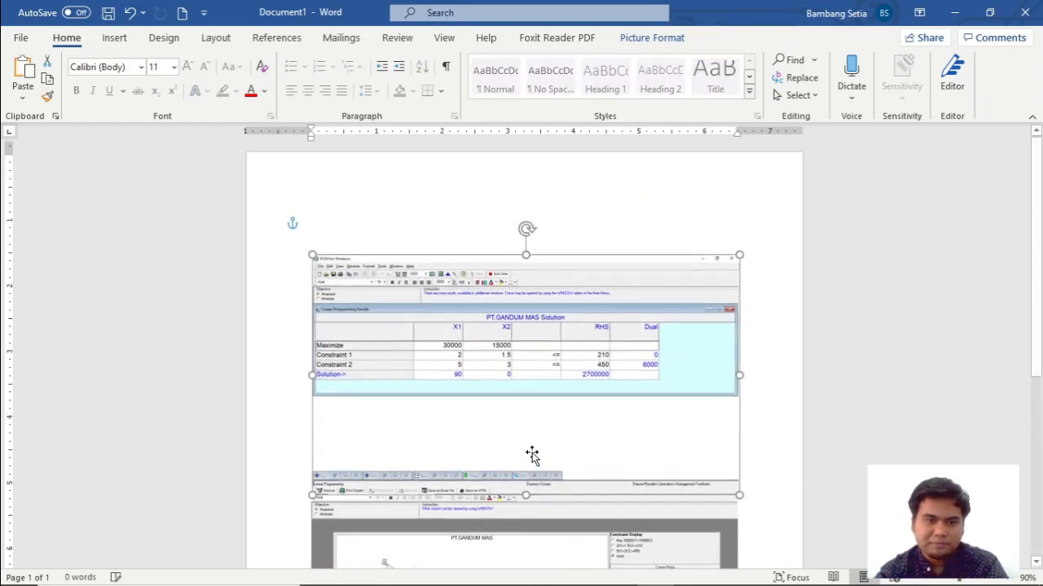
{"action": "scroll", "coordinate": [517, 456], "scroll_direction": "down", "scroll_amount": 1}
{"action": "left_click", "coordinate": [514, 534]}
{"action": "scroll", "coordinate": [509, 391], "scroll_direction": "down", "scroll_amount": 3}
{"action": "scroll", "coordinate": [500, 244], "scroll_direction": "up", "scroll_amount": 6}
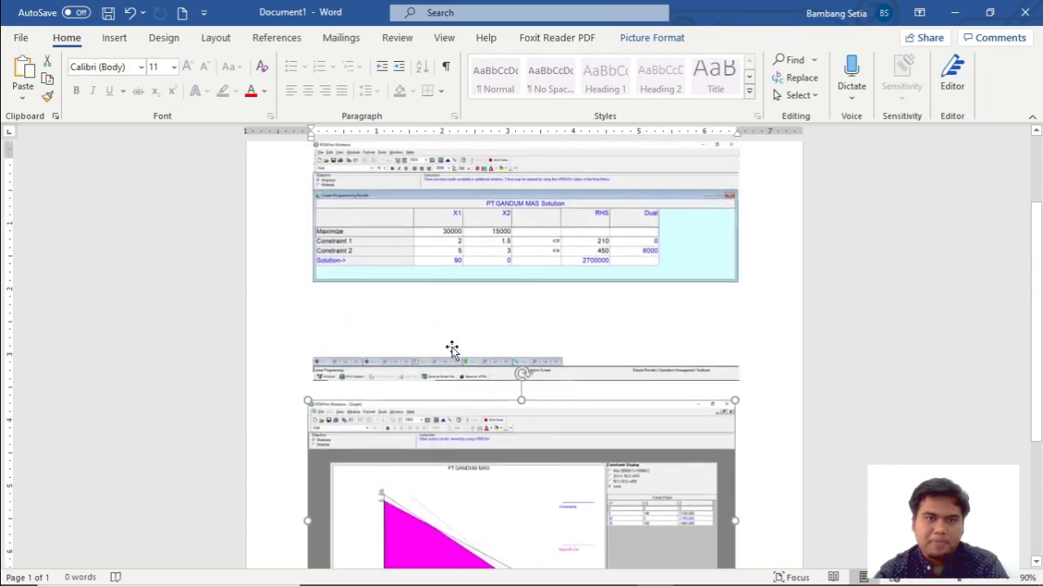
Add the lines NAMA, NIM and LINEAR PROGRAMMING above the results picture, shifting the picture down to make room
{"action": "left_click", "coordinate": [346, 233]}
{"action": "type", "text": "NAM"}
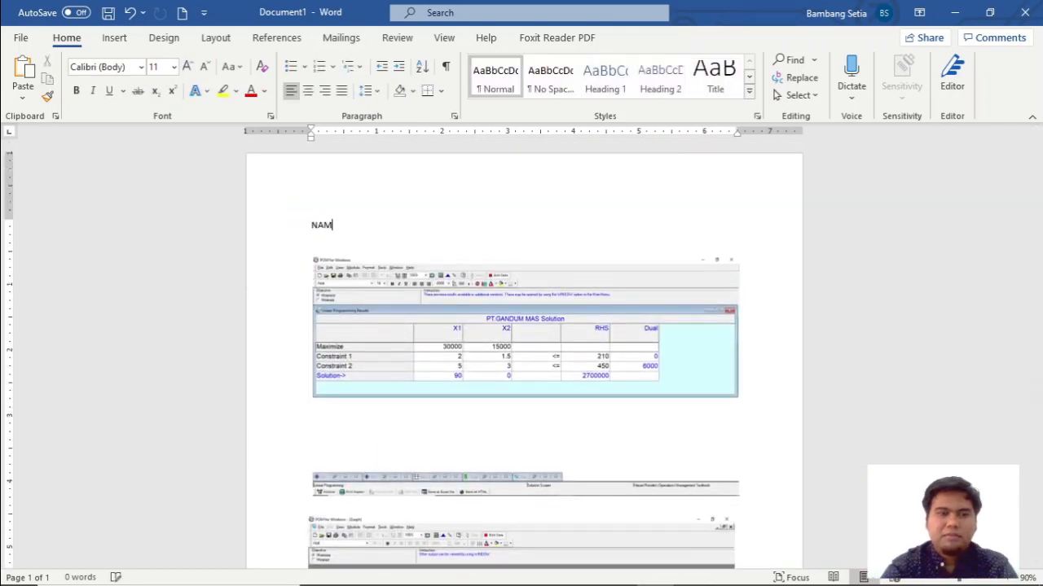
{"action": "type", "text": "A NIM"}
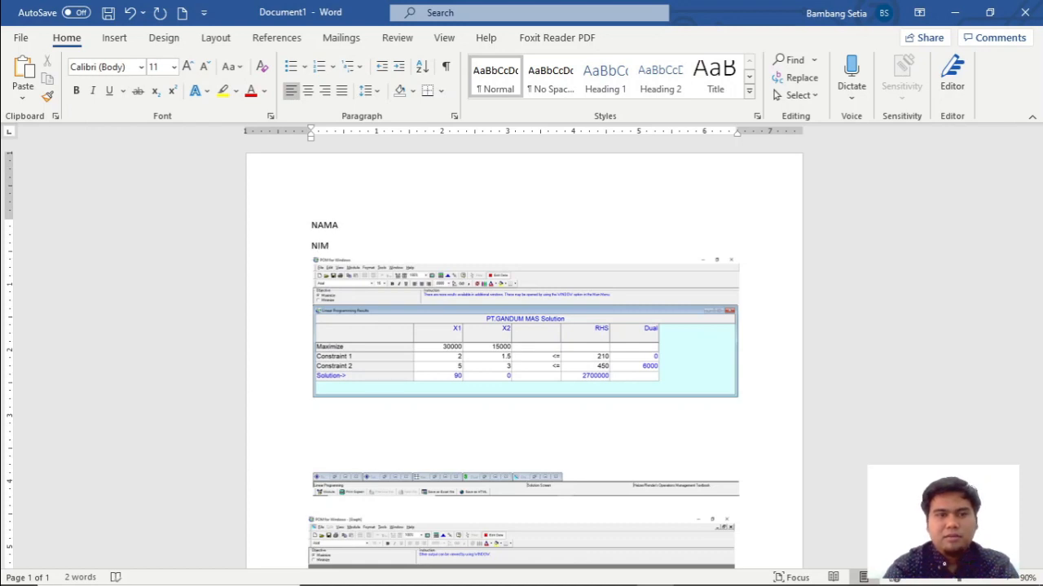
{"action": "left_click_drag", "start_coordinate": [484, 331], "coordinate": [486, 360]}
{"action": "left_click", "coordinate": [341, 266]}
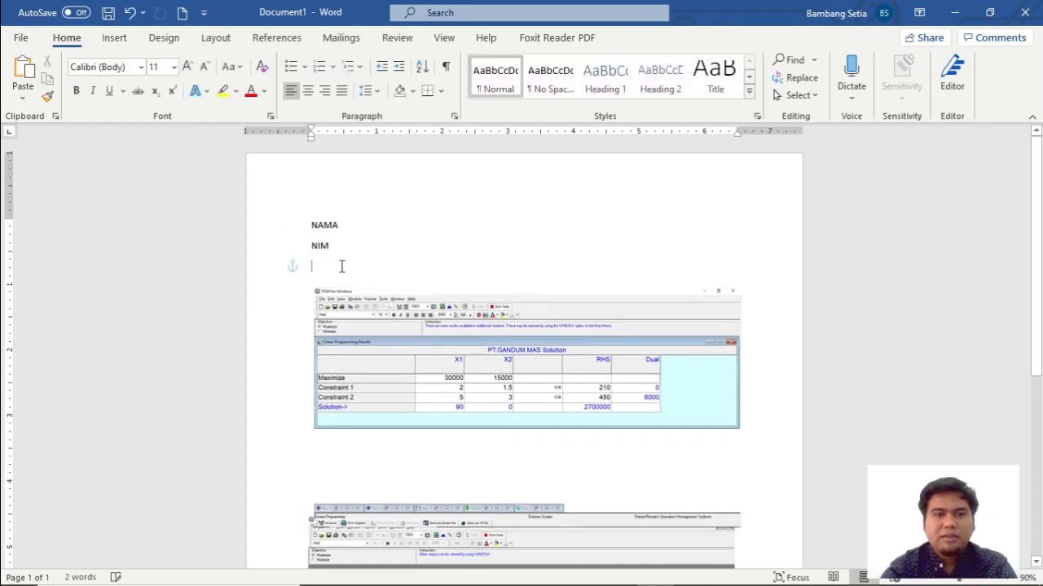
{"action": "type", "text": "LINEAR PROGRAMMING"}
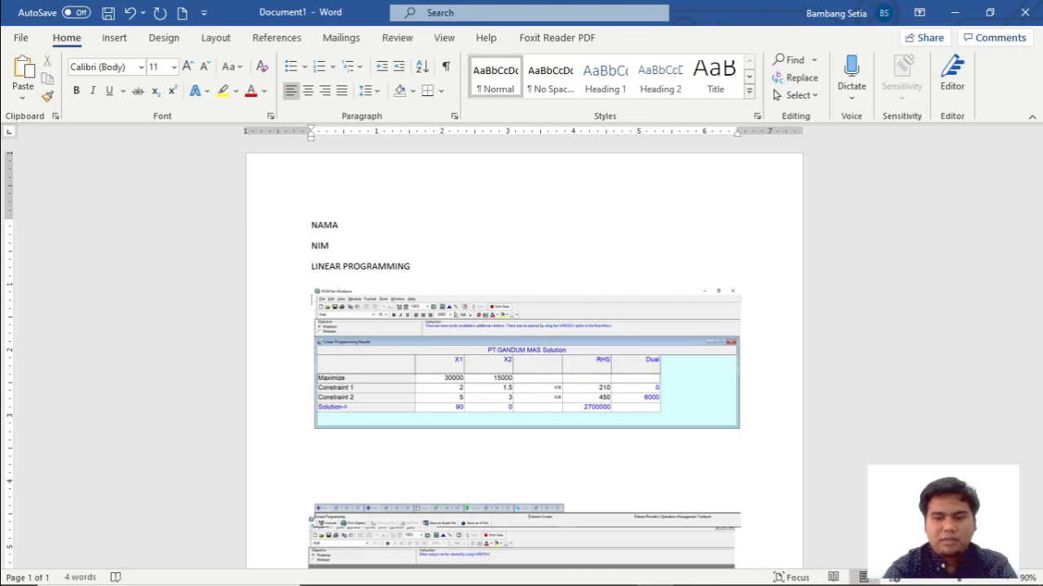
Move the results picture further down and add the label INPUT below the LINEAR PROGRAMMING line
{"action": "scroll", "coordinate": [390, 323], "scroll_direction": "down", "scroll_amount": 2}
{"action": "left_click_drag", "start_coordinate": [447, 363], "coordinate": [490, 412]}
{"action": "left_click", "coordinate": [354, 215]}
{"action": "type", "text": "INP"}
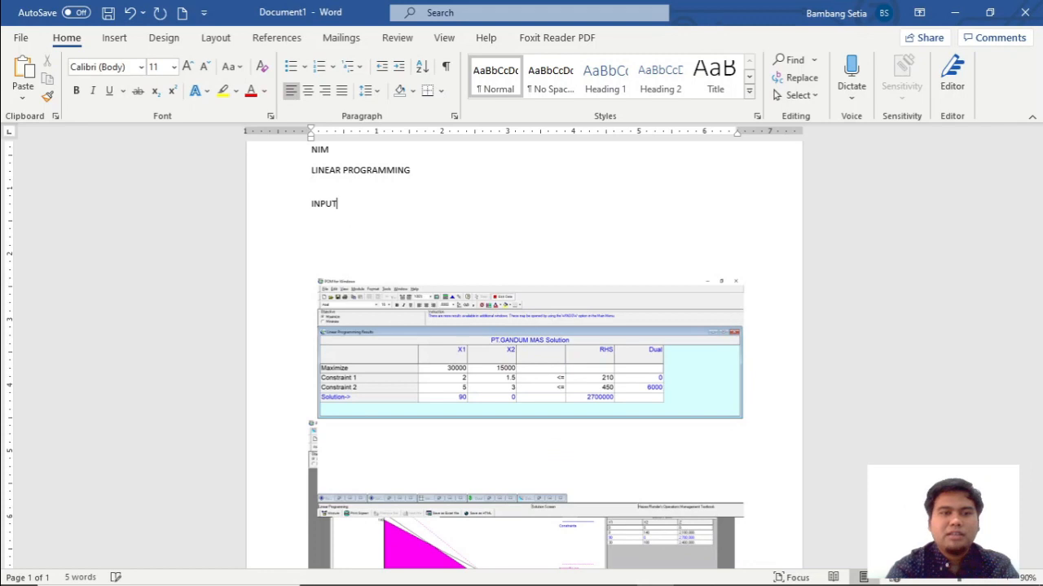
{"action": "type", "text": "UT"}
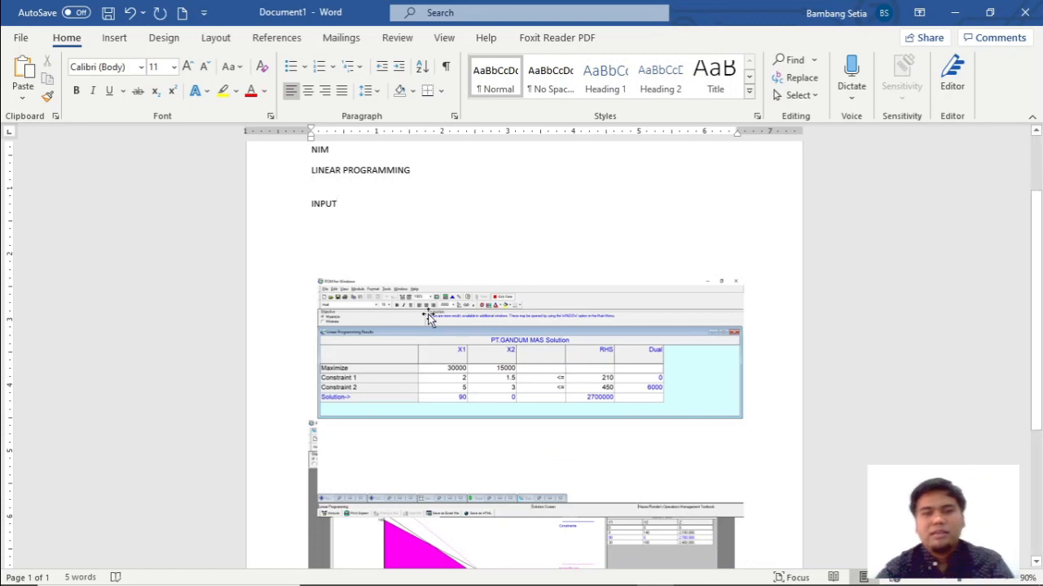
Reposition the graph picture lower on the page, beneath the results picture
{"action": "scroll", "coordinate": [428, 313], "scroll_direction": "down", "scroll_amount": 3}
{"action": "left_click", "coordinate": [526, 381]}
{"action": "left_click_drag", "start_coordinate": [488, 504], "coordinate": [496, 529]}
{"action": "scroll", "coordinate": [537, 435], "scroll_direction": "down", "scroll_amount": 1}
Switch to POM for Windows, set the objective to Minimize, and start a new file but cancel at the save prompt
{"action": "key", "text": "alt+Tab"}
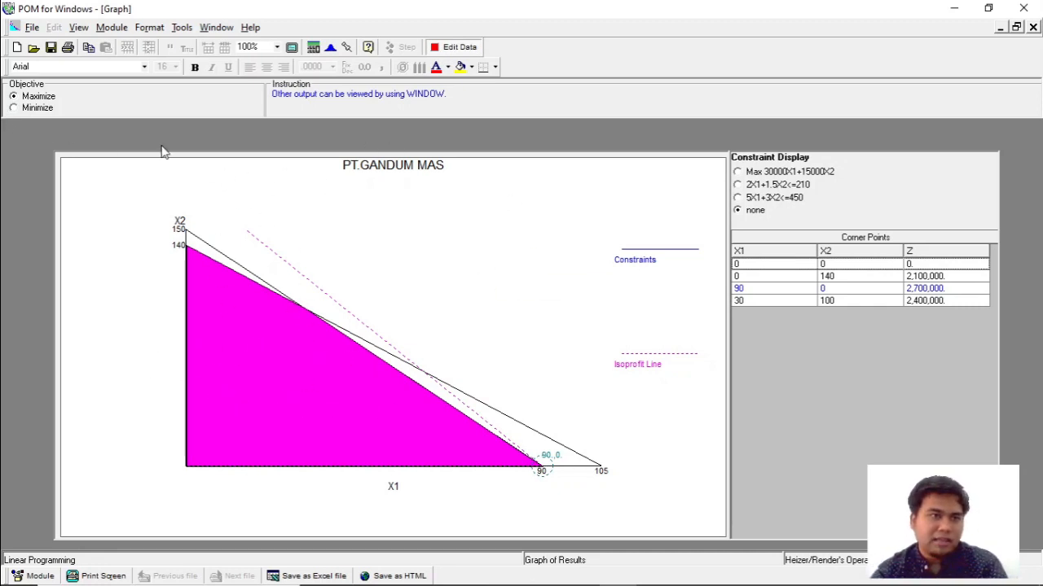
{"action": "left_click", "coordinate": [15, 110]}
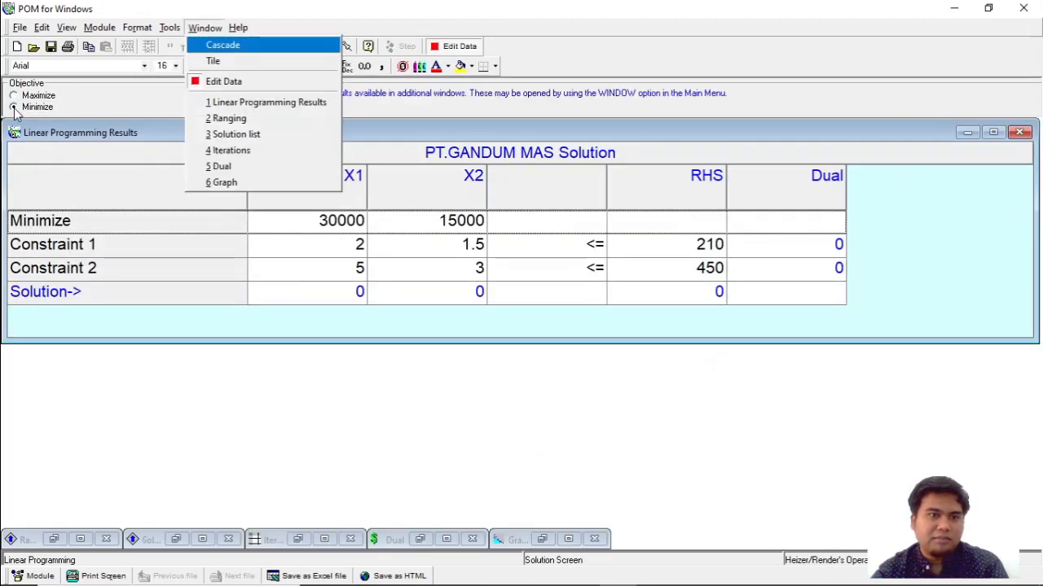
{"action": "left_click", "coordinate": [29, 103]}
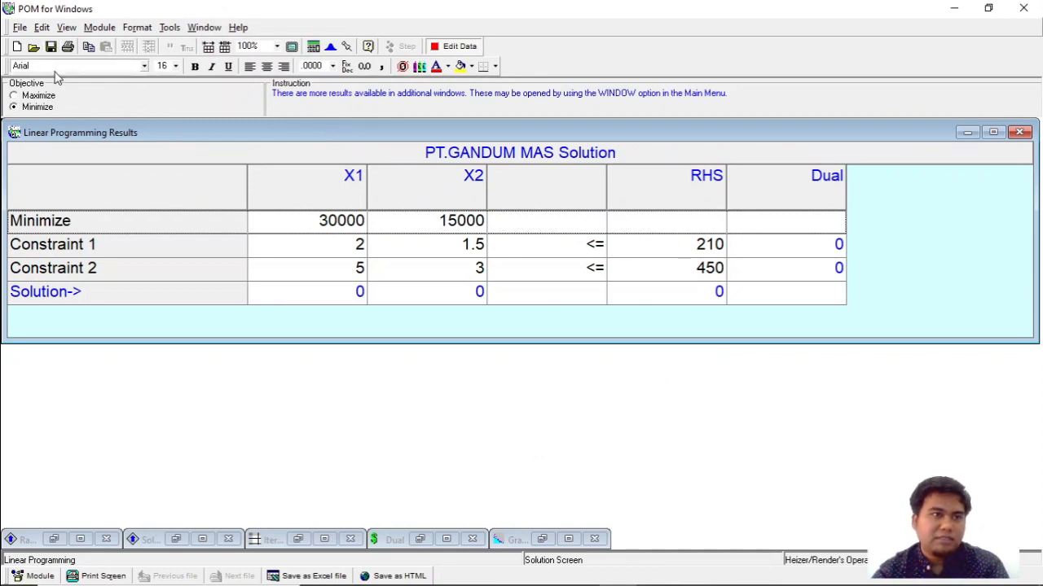
{"action": "left_click", "coordinate": [34, 46]}
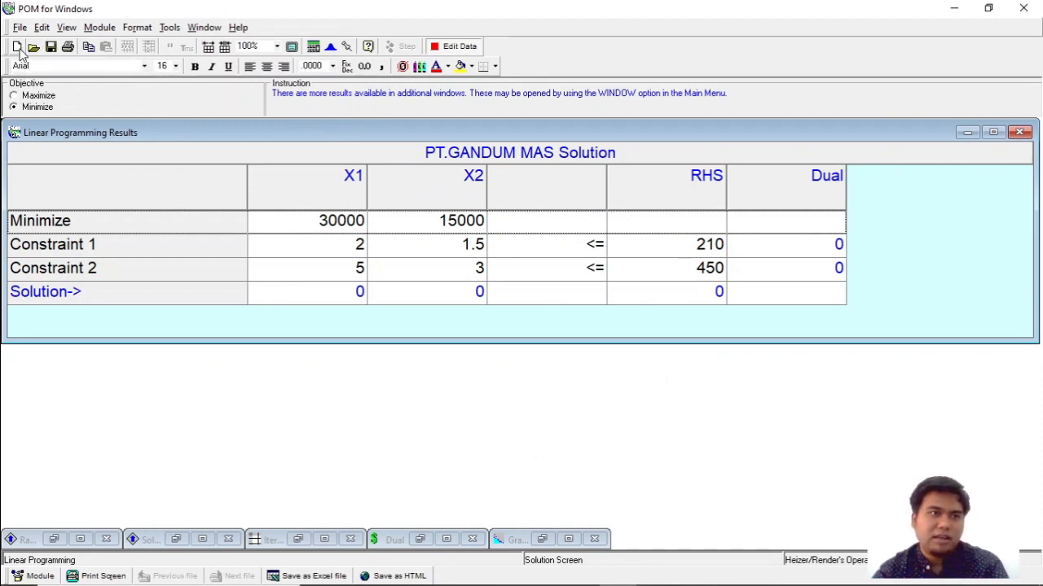
{"action": "left_click", "coordinate": [584, 356]}
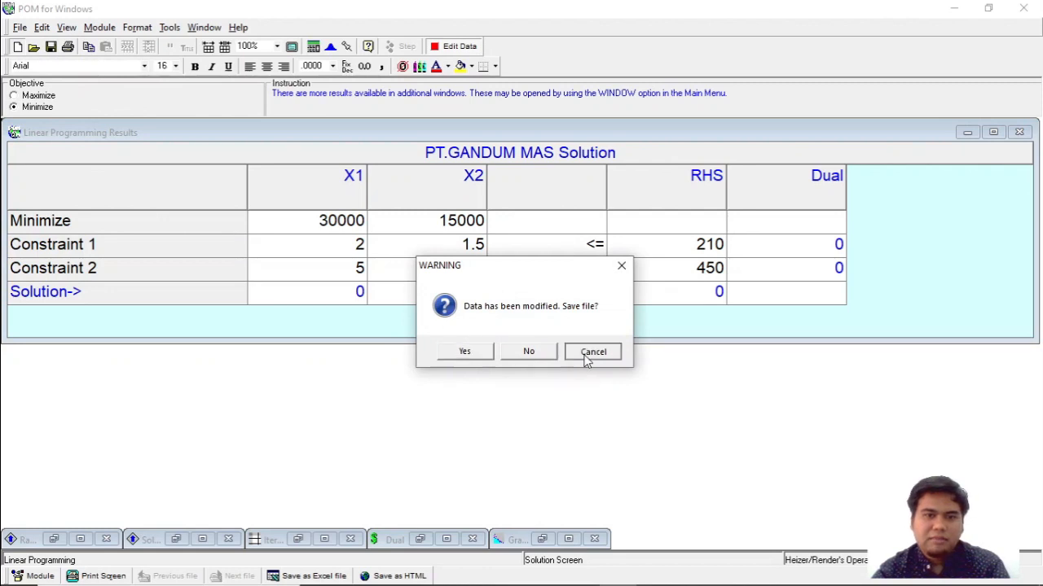
Switch to the PERTEMUAN KEDUA MKUB BEM.xlsx workbook and read through the MINIMISASI problem and its worked solution
{"action": "key", "text": "alt+Tab"}
{"action": "key", "text": "alt+Tab"}
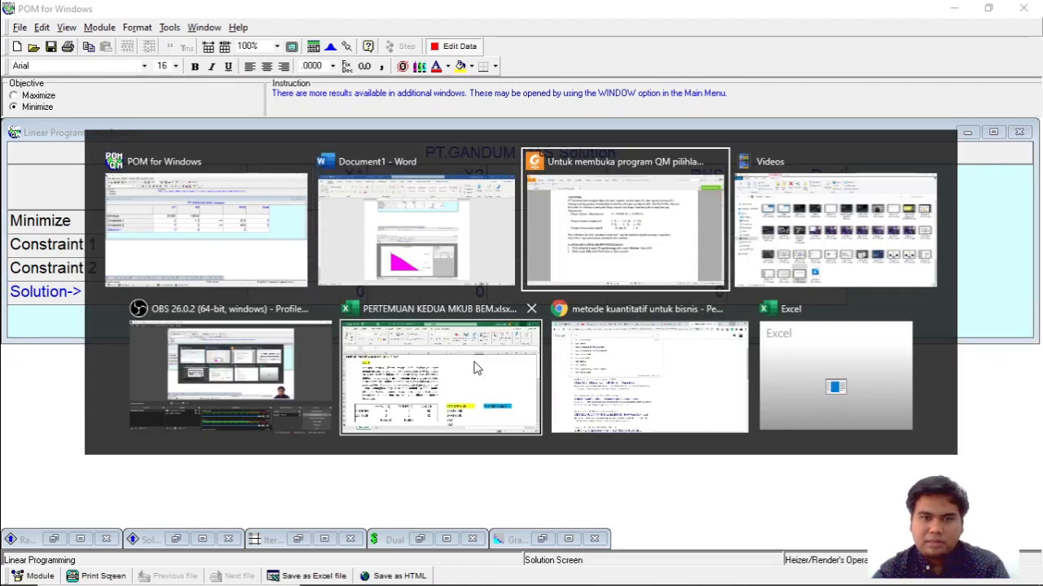
{"action": "key", "text": "alt+Tab"}
{"action": "key", "text": "alt+Tab"}
{"action": "key", "text": "alt+Tab"}
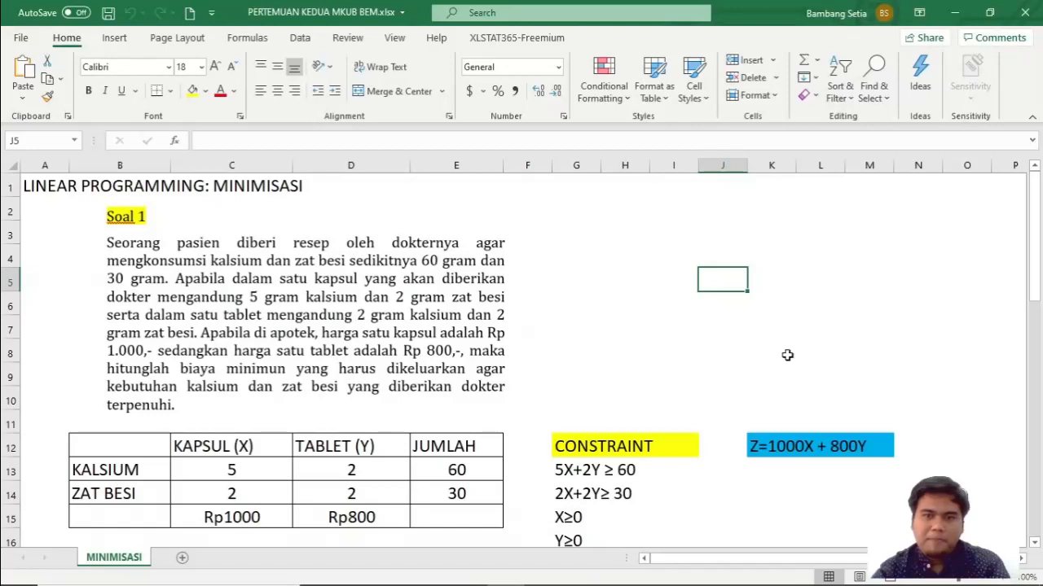
{"action": "scroll", "coordinate": [397, 298], "scroll_direction": "down", "scroll_amount": 1}
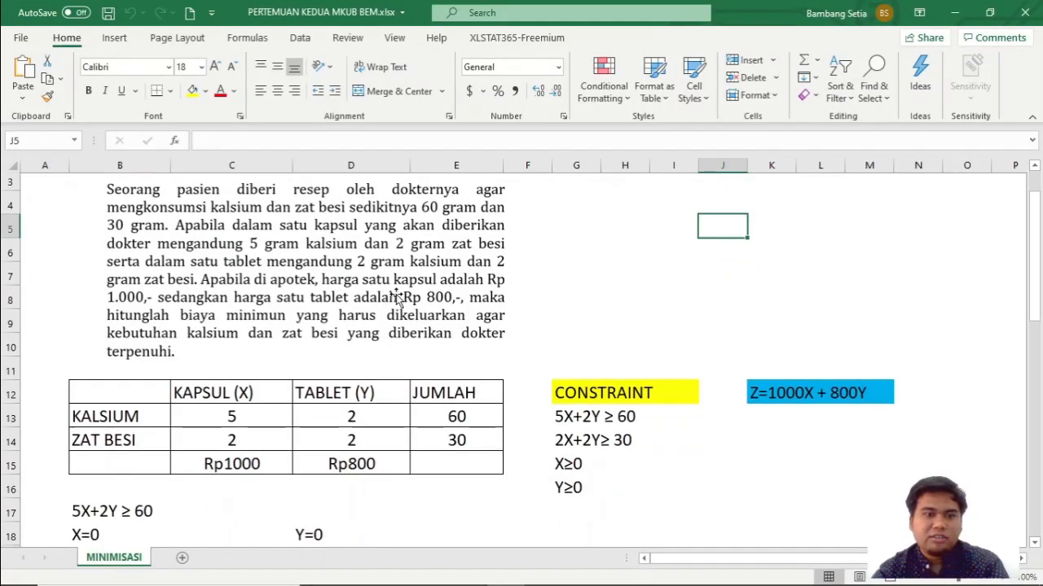
{"action": "scroll", "coordinate": [398, 298], "scroll_direction": "down", "scroll_amount": 11}
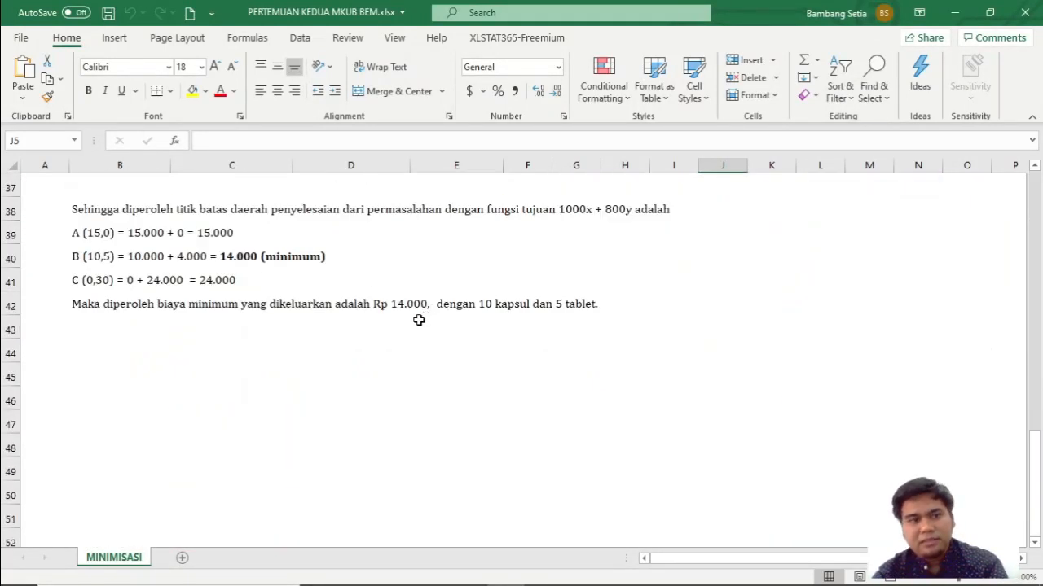
Review the worked MINIMISASI solution in the workbook, including the constraint intercepts, intersection point, graph and problem table
{"action": "scroll", "coordinate": [419, 320], "scroll_direction": "up", "scroll_amount": 10}
{"action": "scroll", "coordinate": [273, 366], "scroll_direction": "down", "scroll_amount": 1}
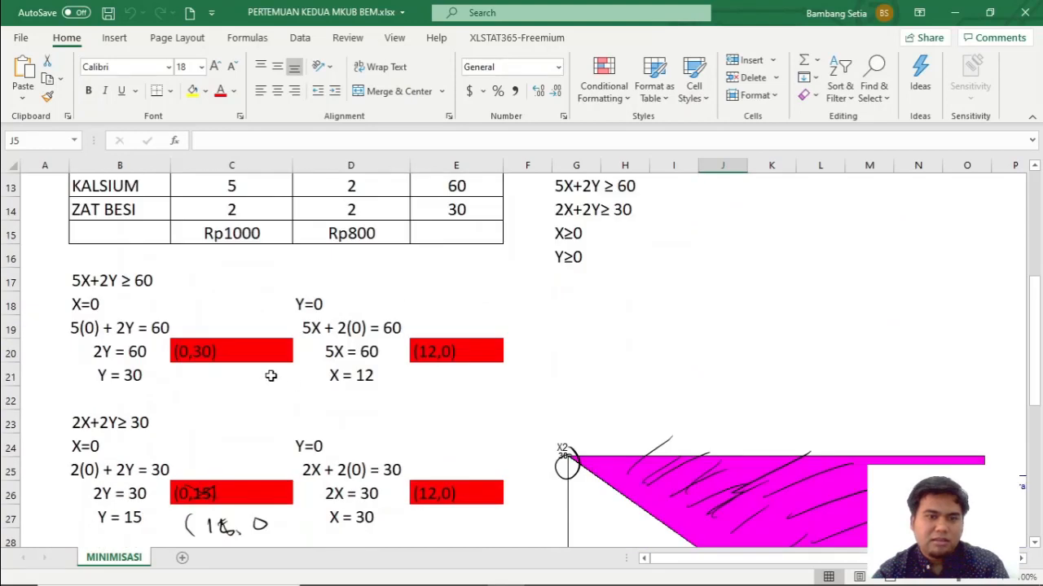
{"action": "scroll", "coordinate": [271, 375], "scroll_direction": "down", "scroll_amount": 2}
{"action": "scroll", "coordinate": [277, 301], "scroll_direction": "up", "scroll_amount": 1}
{"action": "scroll", "coordinate": [349, 328], "scroll_direction": "down", "scroll_amount": 3}
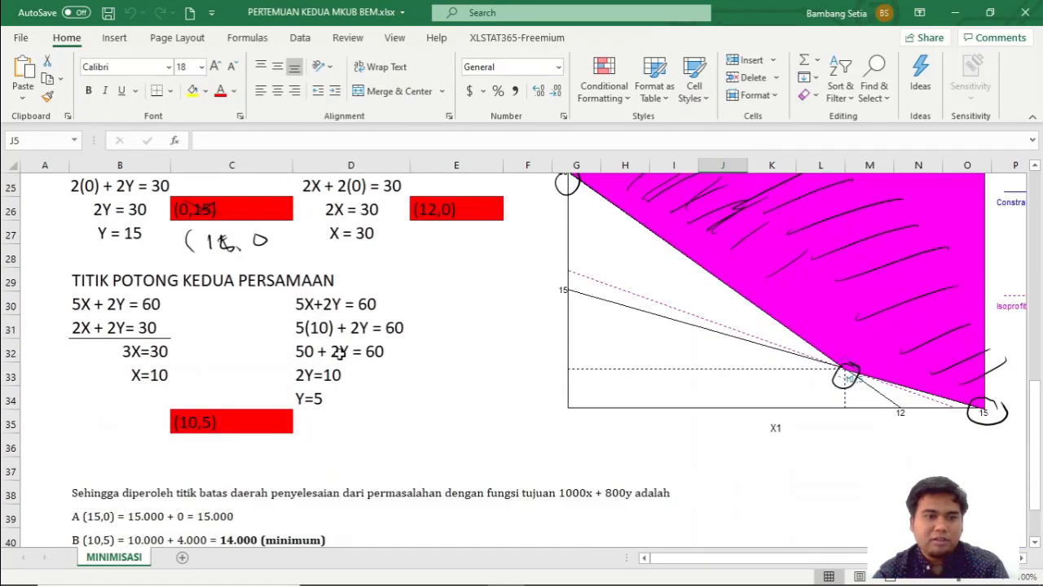
{"action": "scroll", "coordinate": [358, 356], "scroll_direction": "up", "scroll_amount": 3}
{"action": "scroll", "coordinate": [465, 361], "scroll_direction": "down", "scroll_amount": 3}
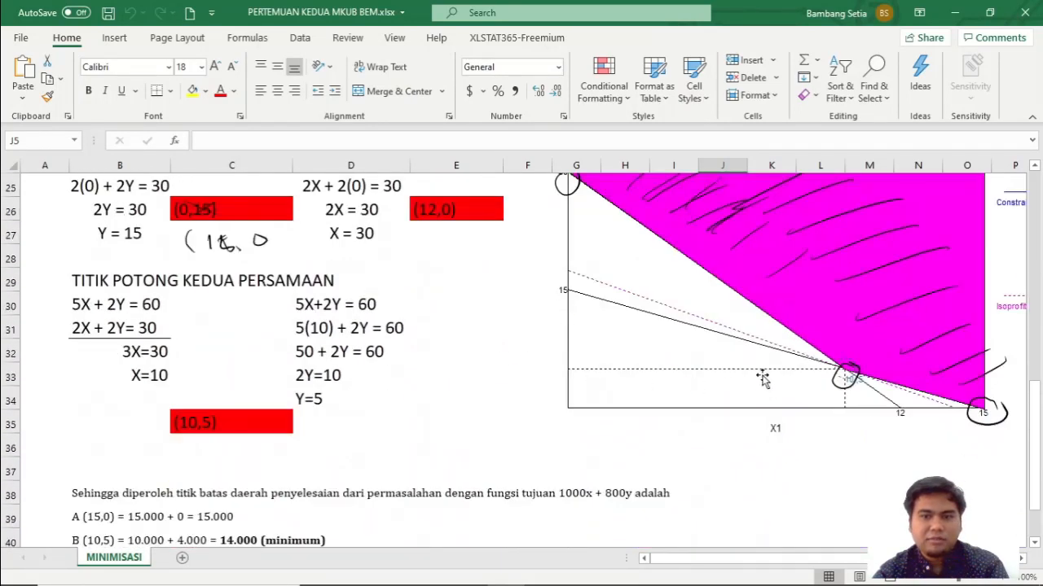
{"action": "scroll", "coordinate": [814, 387], "scroll_direction": "up", "scroll_amount": 3}
{"action": "scroll", "coordinate": [872, 396], "scroll_direction": "up", "scroll_amount": 4}
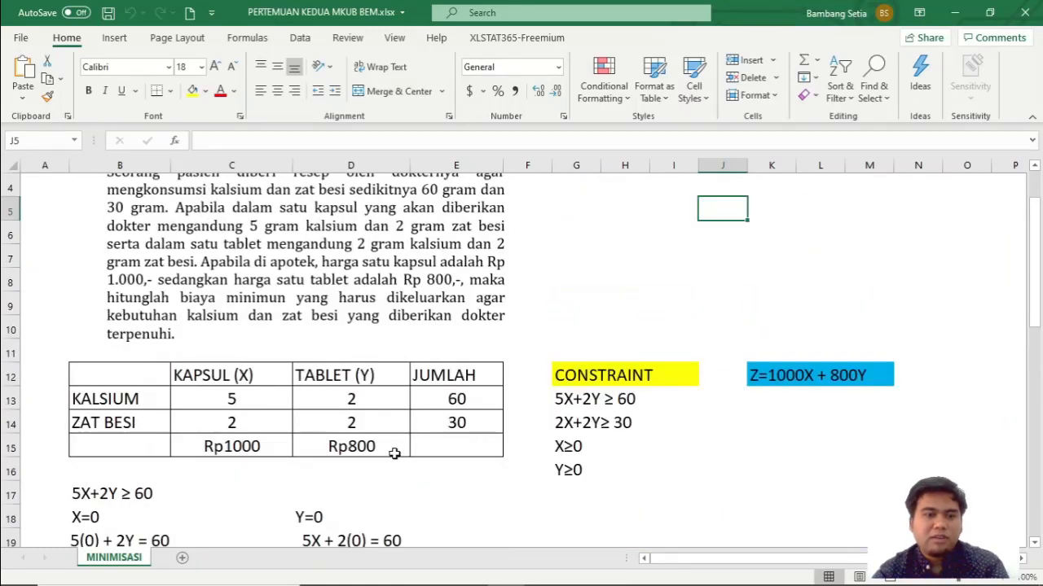
{"action": "scroll", "coordinate": [460, 417], "scroll_direction": "up", "scroll_amount": 1}
Switch to POM for Windows and create a new Linear Programming data set with 2 constraints and 2 variables
{"action": "key", "text": "alt+Tab"}
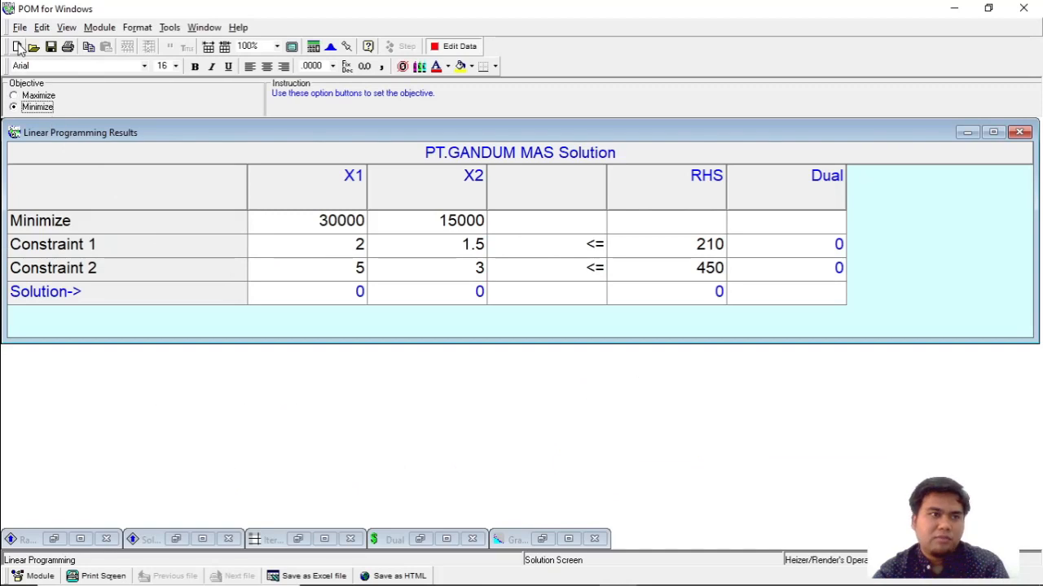
{"action": "left_click", "coordinate": [18, 46]}
{"action": "left_click", "coordinate": [531, 352]}
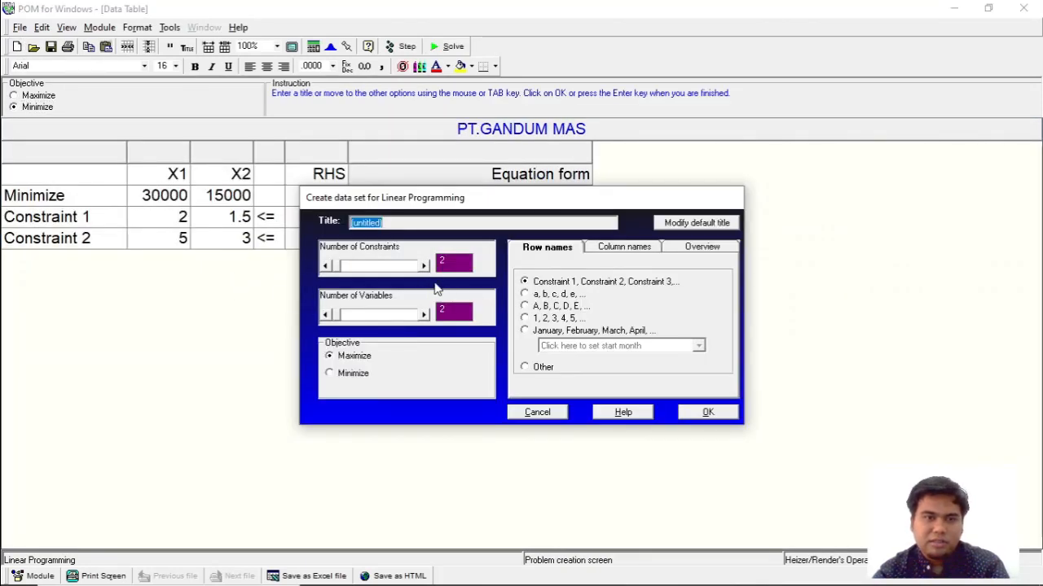
{"action": "left_click", "coordinate": [707, 417]}
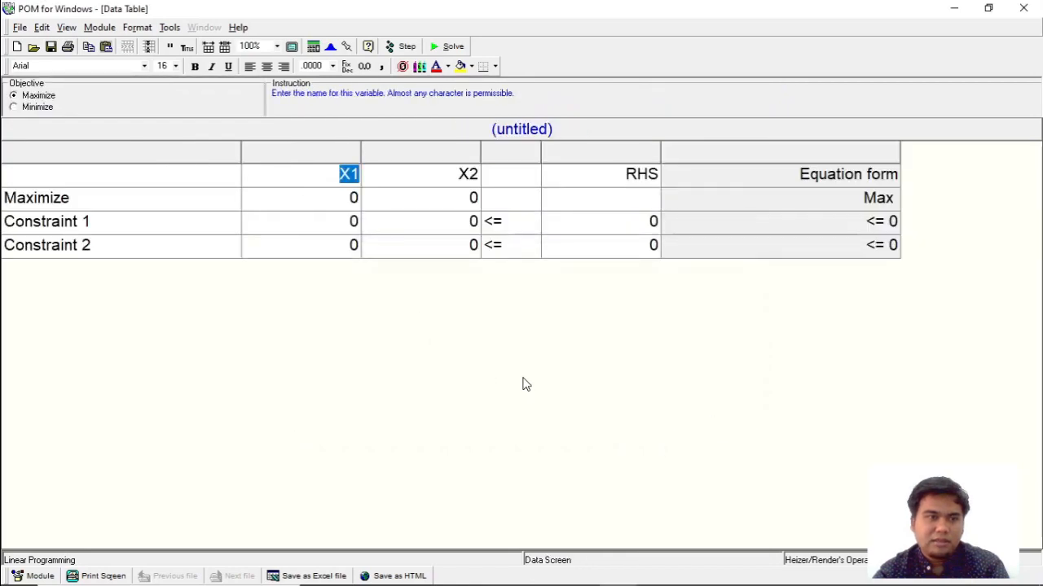
Enter the objective function coefficients from the workbook, 1000 for X1 and 800 for X2
{"action": "key", "text": "alt+Tab"}
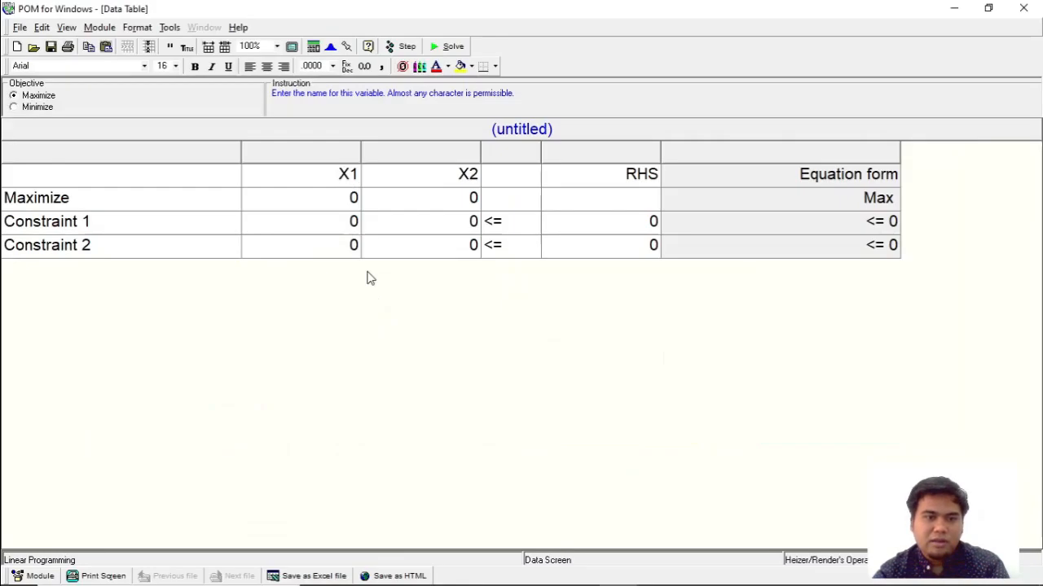
{"action": "key", "text": "alt+Tab"}
{"action": "left_click", "coordinate": [346, 207]}
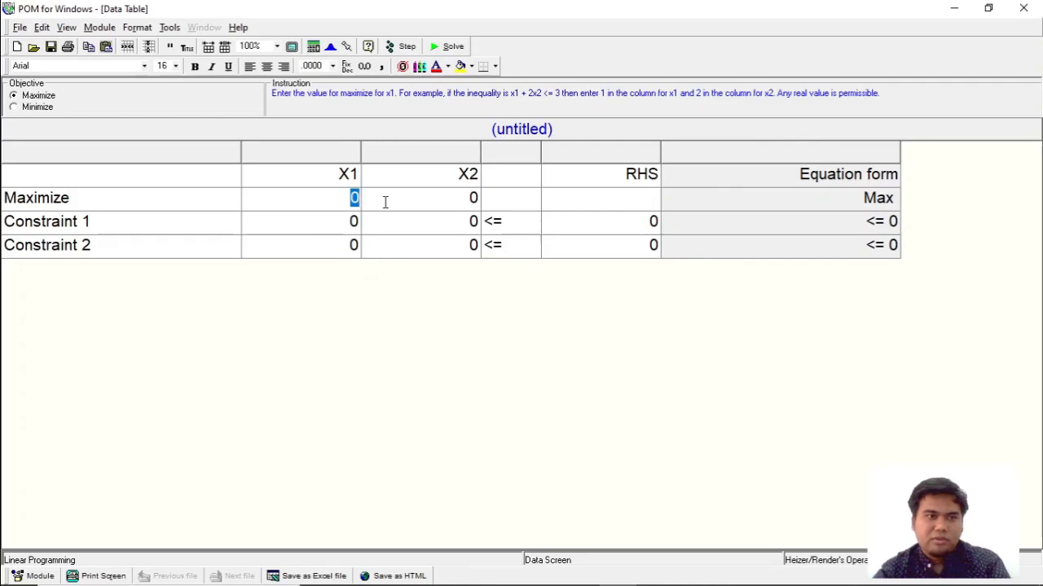
{"action": "key", "text": "alt+Tab"}
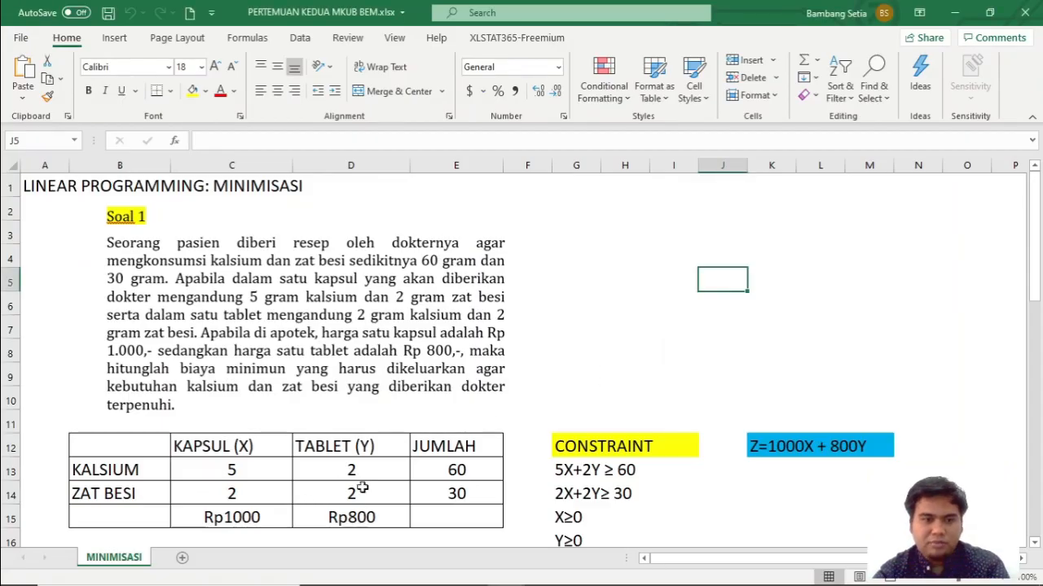
{"action": "key", "text": "alt+Tab"}
{"action": "type", "text": "1000"}
{"action": "left_click", "coordinate": [440, 198]}
{"action": "type", "text": "800"}
Enter the calcium coefficients in Constraint 1, 5 for X1 and 2 for X2
{"action": "left_click", "coordinate": [339, 221]}
{"action": "key", "text": "alt+Tab"}
{"action": "key", "text": "alt+Tab"}
{"action": "type", "text": "5"}
{"action": "left_click", "coordinate": [494, 226]}
{"action": "left_click", "coordinate": [445, 224]}
{"action": "type", "text": "2"}
Set Constraint 1's sign to >= and its RHS to 60, checking the values against the workbook
{"action": "key", "text": "alt+Tab"}
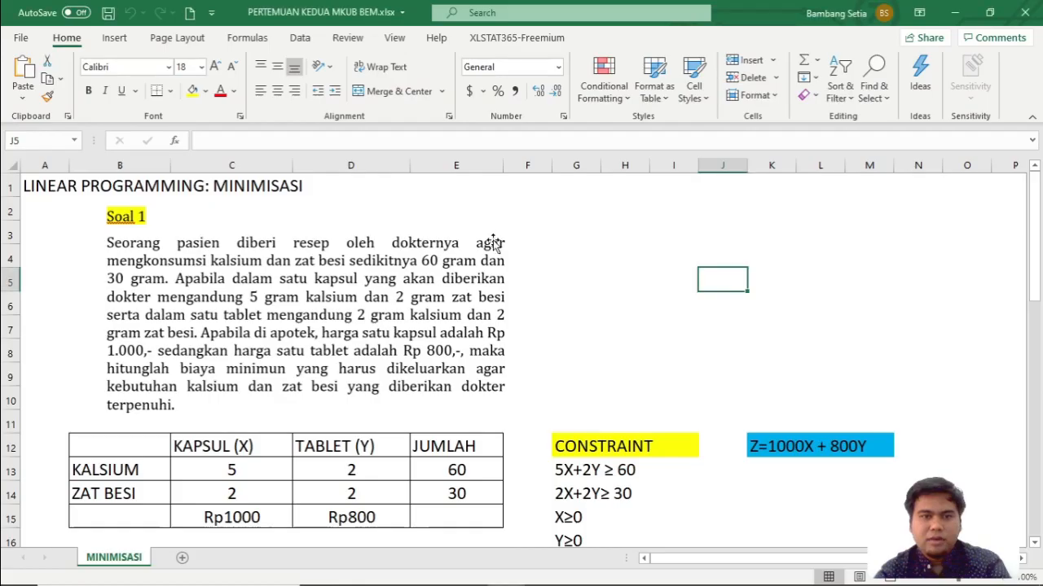
{"action": "key", "text": "alt+Tab"}
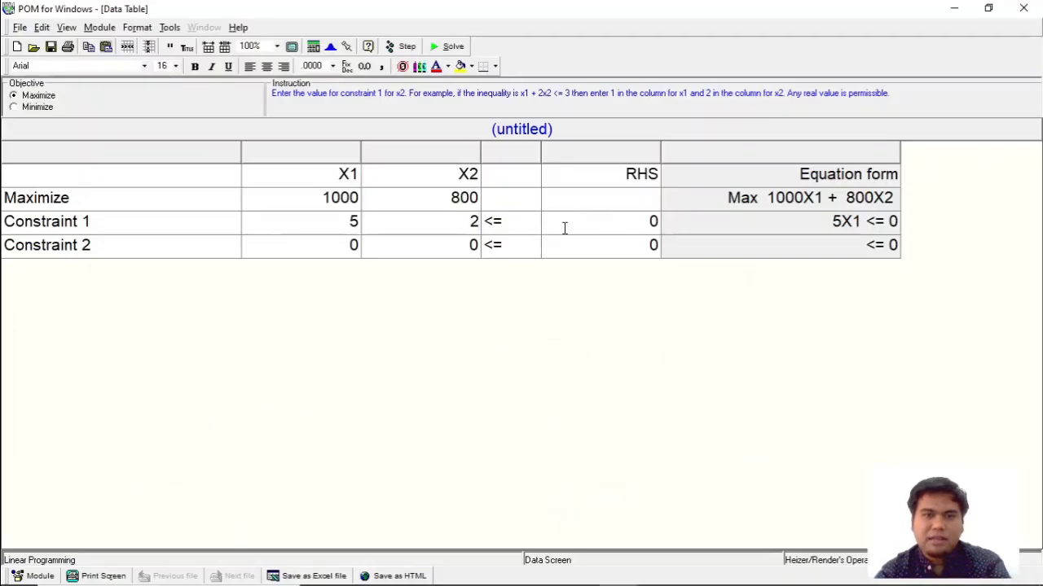
{"action": "left_click", "coordinate": [520, 227]}
{"action": "left_click", "coordinate": [534, 220]}
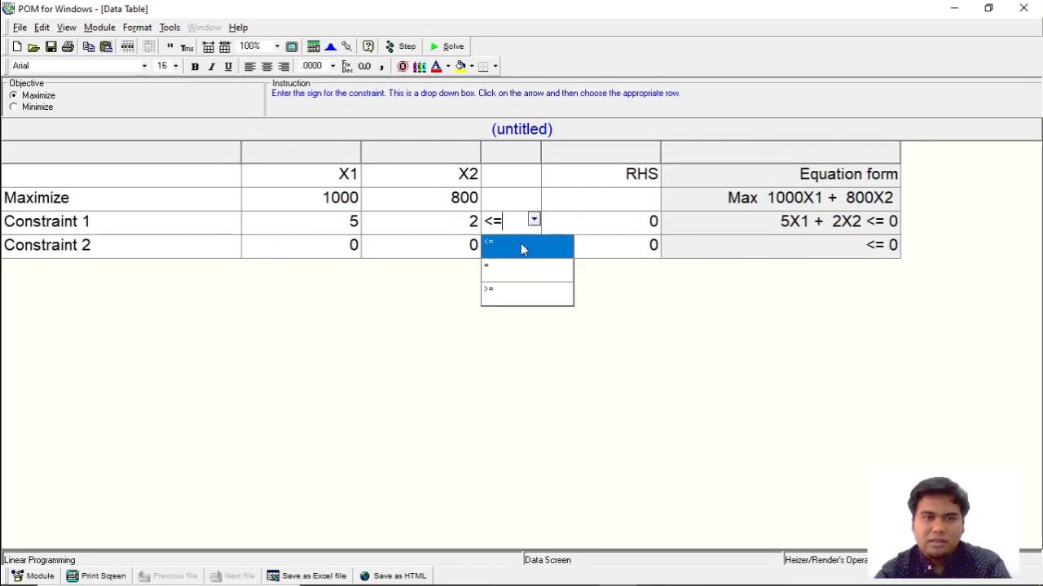
{"action": "left_click", "coordinate": [509, 293]}
{"action": "left_click", "coordinate": [629, 225]}
{"action": "key", "text": "alt+Tab"}
{"action": "key", "text": "alt+Tab"}
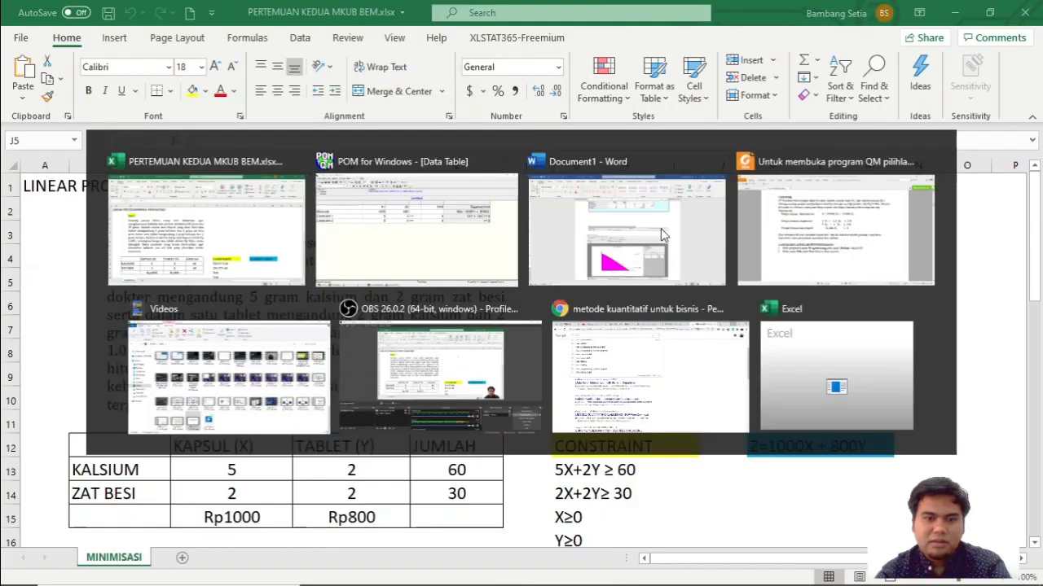
{"action": "type", "text": "60"}
{"action": "key", "text": "alt+Tab"}
{"action": "key", "text": "alt+Tab"}
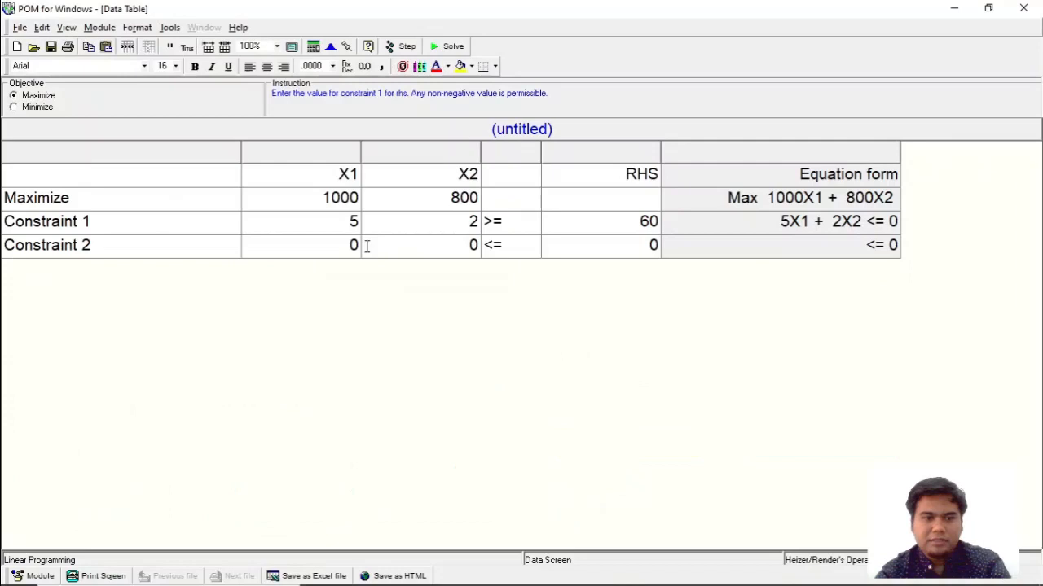
{"action": "left_click", "coordinate": [358, 224]}
{"action": "type", "text": "2"}
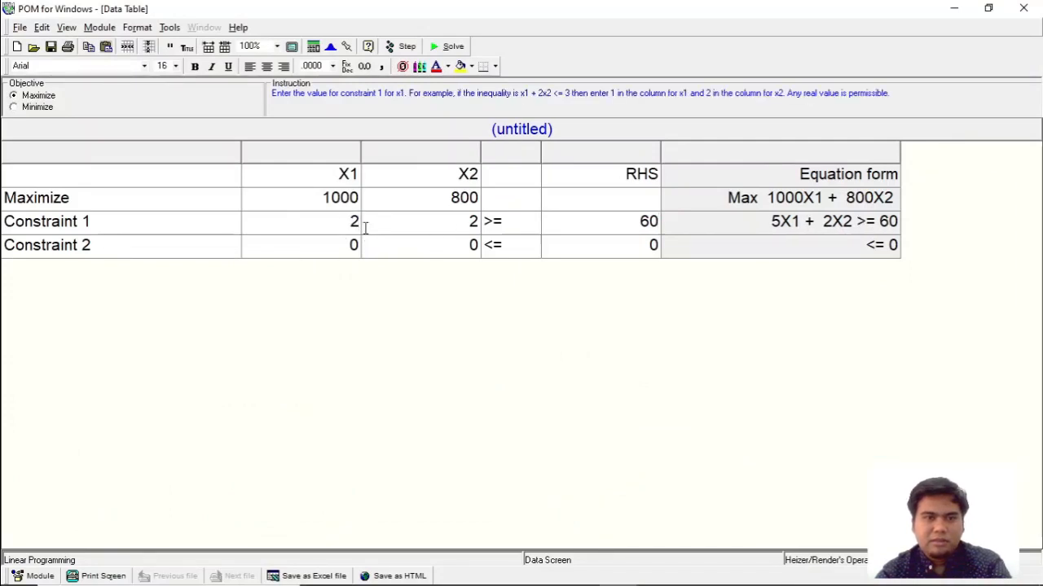
{"action": "key", "text": "Escape"}
Enter the iron coefficients in Constraint 2, 2 for X1 and 2 for X2
{"action": "left_click", "coordinate": [353, 248]}
{"action": "type", "text": "2"}
{"action": "key", "text": "Tab"}
{"action": "type", "text": "2"}
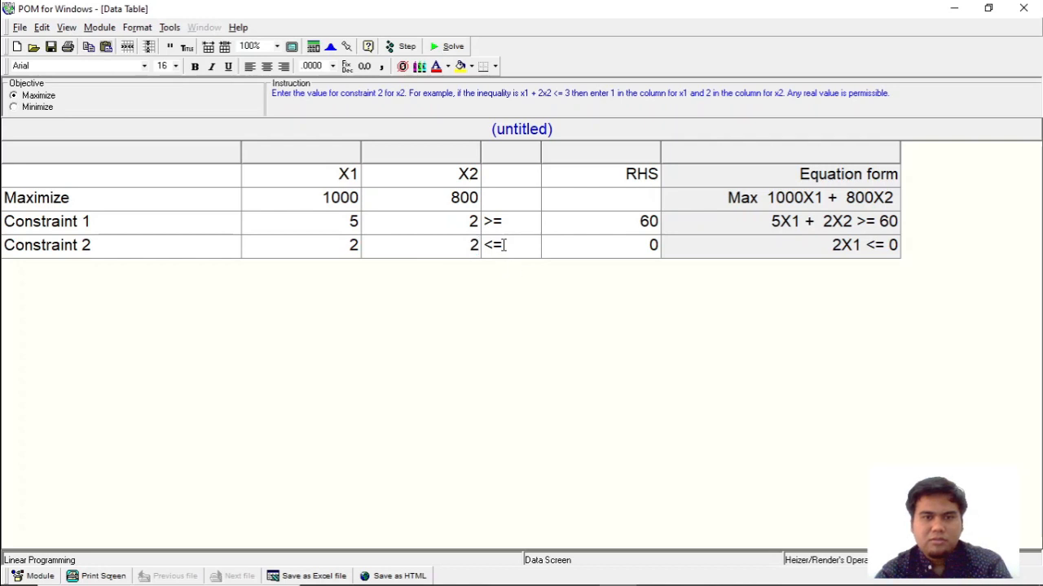
Set Constraint 2's sign to >= and its RHS to 30, checking against the workbook table
{"action": "left_click", "coordinate": [503, 246]}
{"action": "left_click", "coordinate": [533, 242]}
{"action": "left_click", "coordinate": [521, 319]}
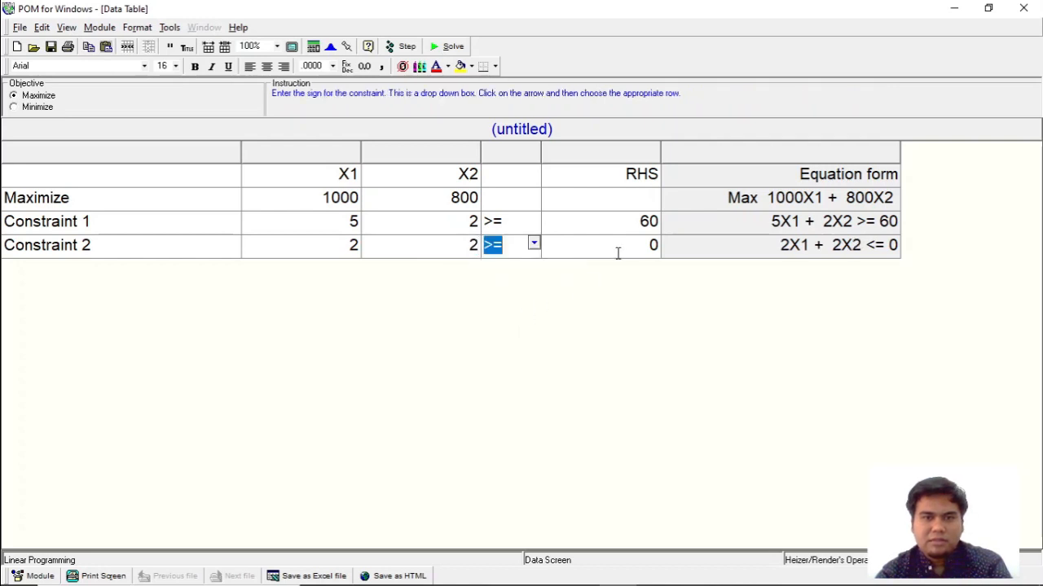
{"action": "key", "text": "alt+Tab"}
{"action": "key", "text": "alt+Tab"}
{"action": "left_click", "coordinate": [626, 245]}
{"action": "type", "text": "3"}
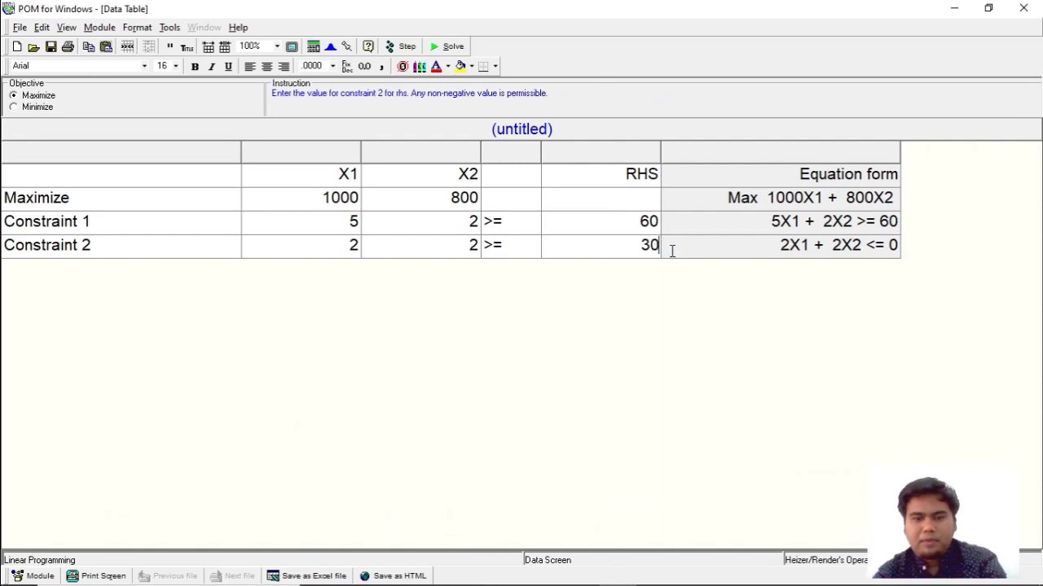
{"action": "key", "text": "alt+Tab"}
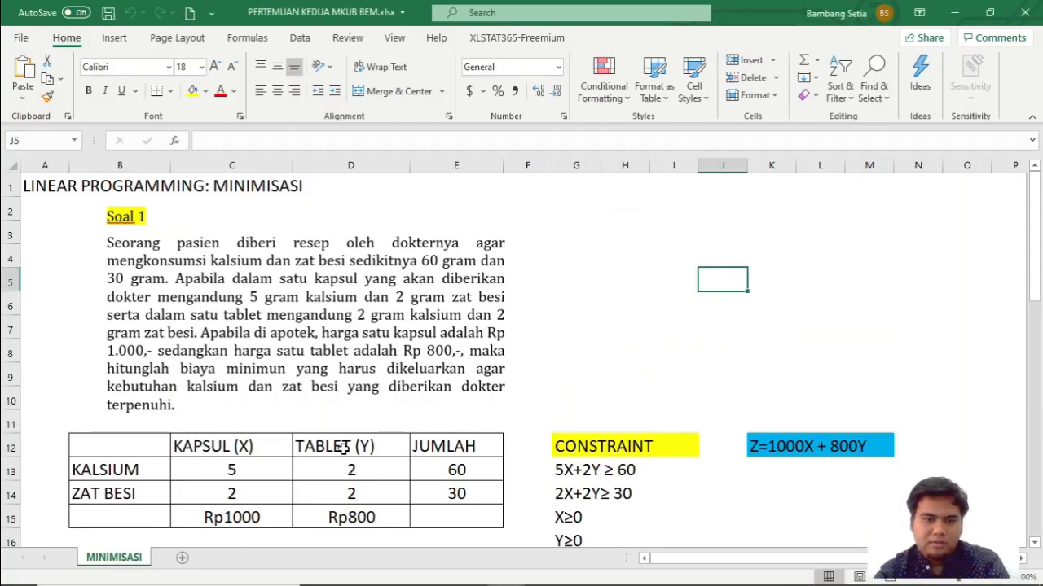
{"action": "key", "text": "alt+Tab"}
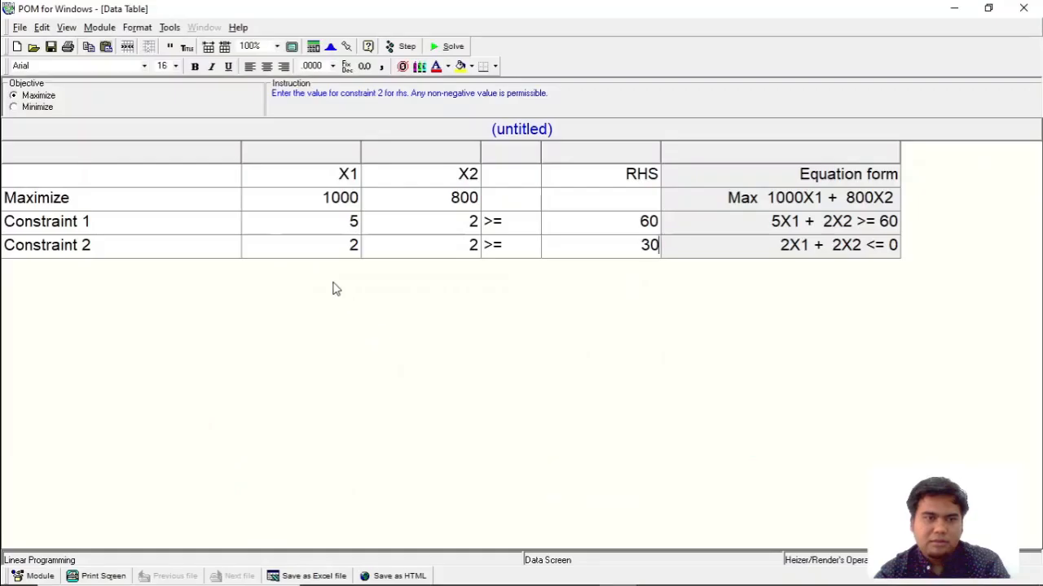
Try solving the model with the objective set to Maximize and return to the data table
{"action": "left_click", "coordinate": [14, 108]}
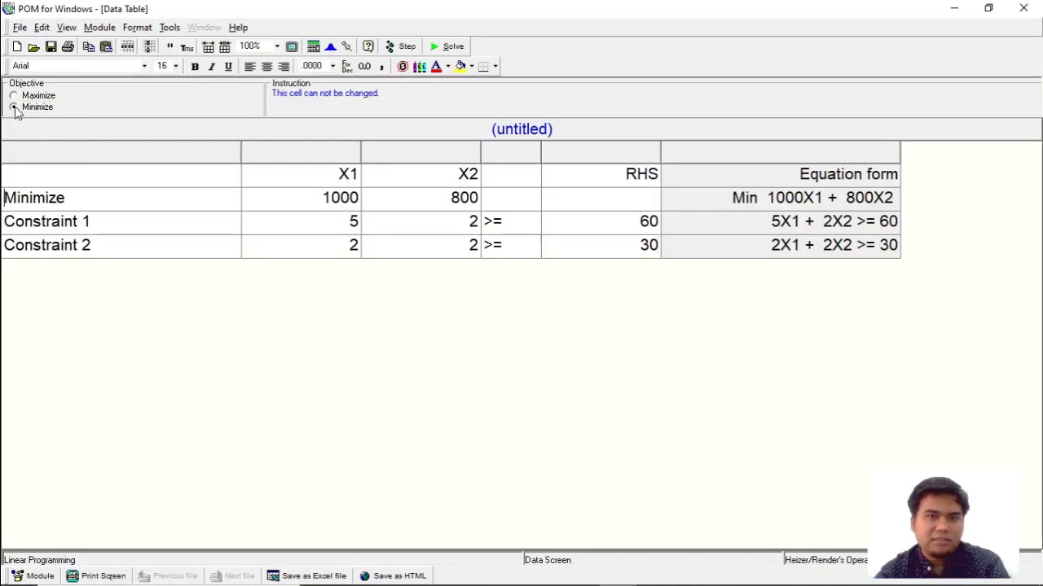
{"action": "left_click", "coordinate": [24, 96]}
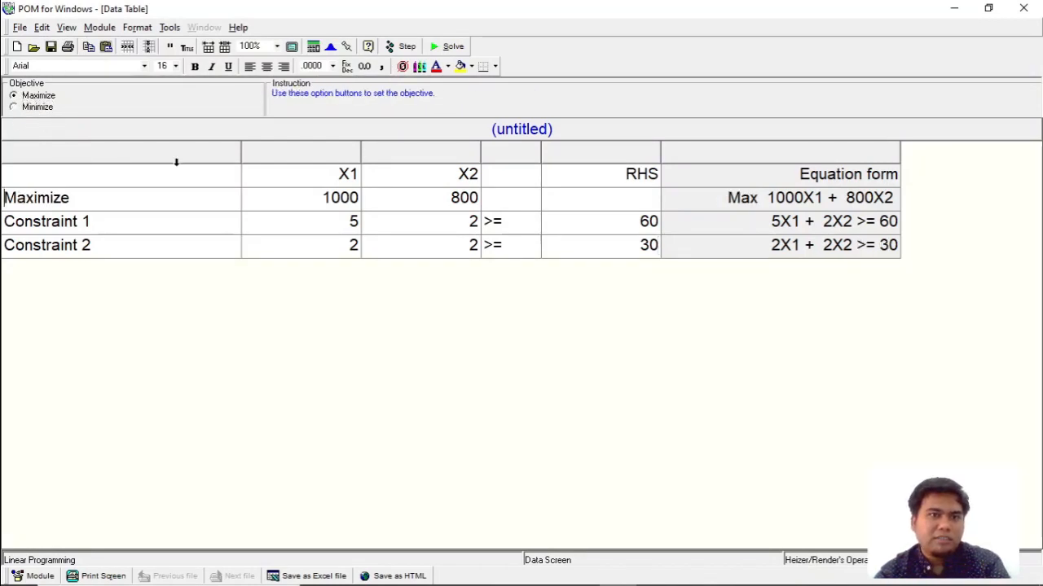
{"action": "left_click", "coordinate": [432, 46]}
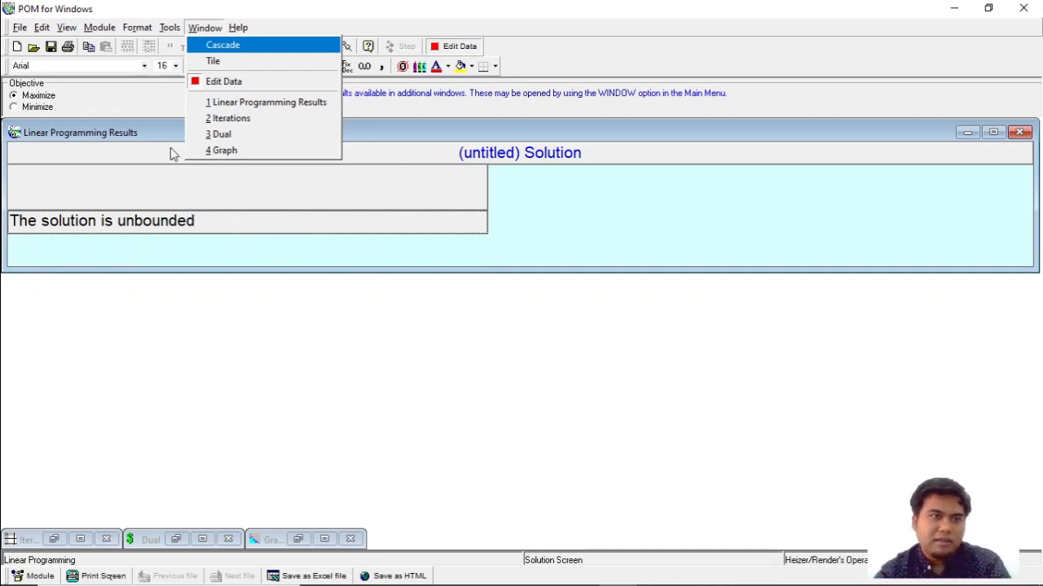
{"action": "left_click", "coordinate": [244, 81]}
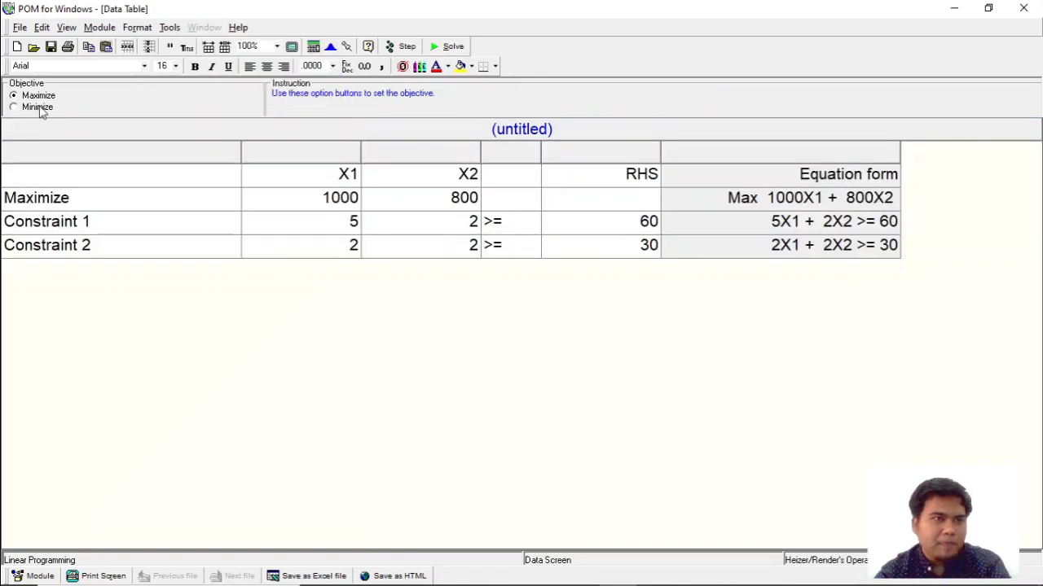
Set the objective to Minimize, check both constraint signs, and solve the model
{"action": "left_click", "coordinate": [41, 113]}
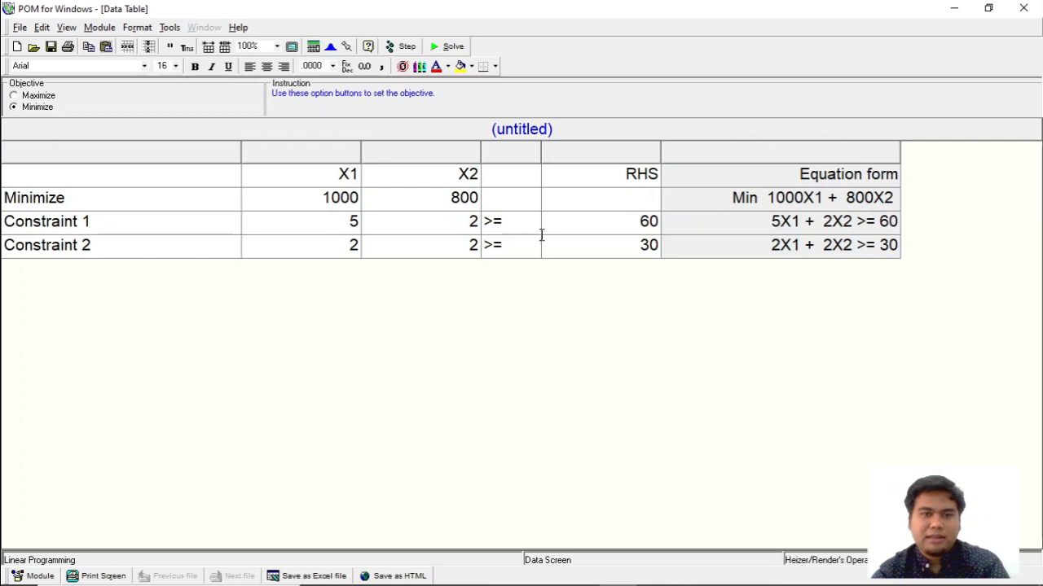
{"action": "left_click", "coordinate": [512, 220]}
{"action": "left_click", "coordinate": [517, 247]}
{"action": "left_click", "coordinate": [513, 222]}
{"action": "left_click", "coordinate": [521, 246]}
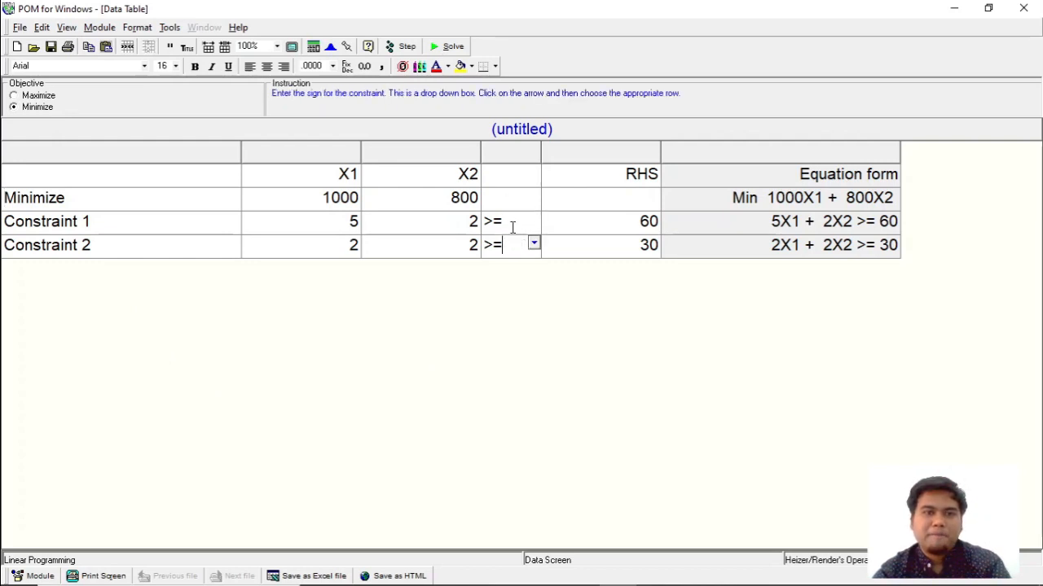
{"action": "left_click", "coordinate": [453, 48]}
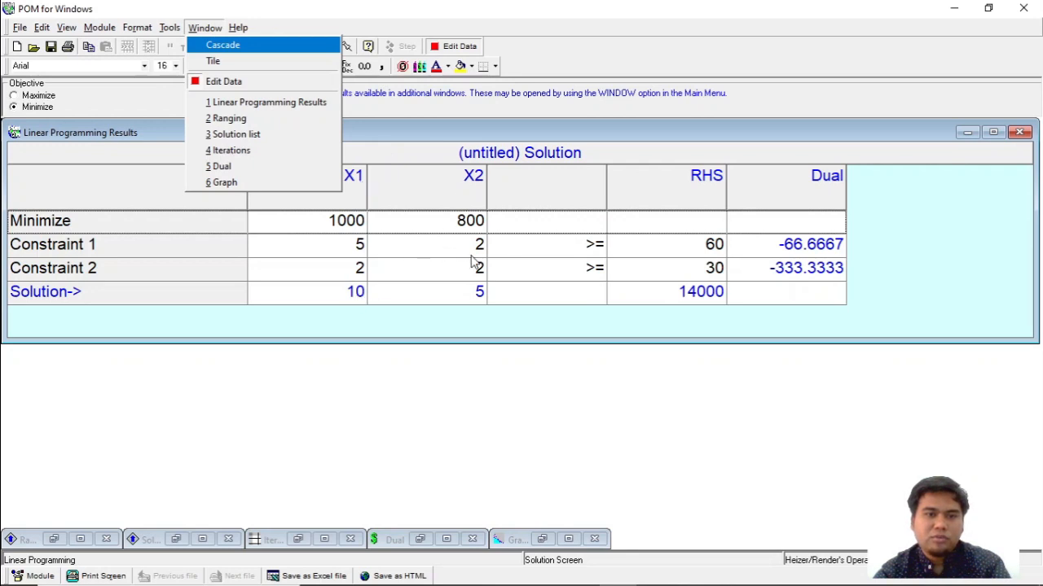
Switch to the PERTEMUAN KEDUA MKUB BEM.xlsx workbook and compare its manual minimum-cost solution and graph with the solved results
{"action": "key", "text": "alt+Tab"}
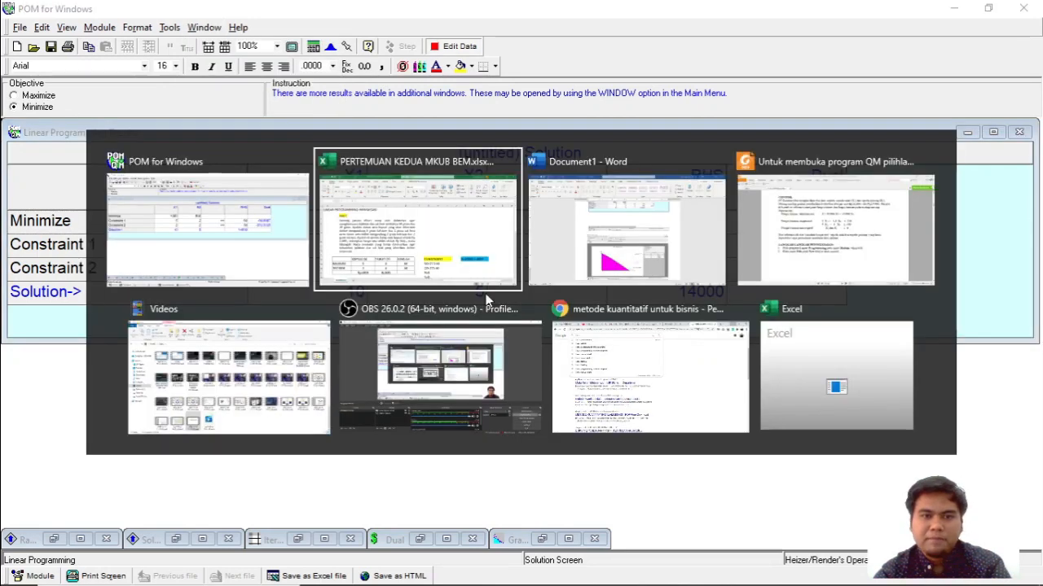
{"action": "left_click", "coordinate": [447, 225]}
{"action": "scroll", "coordinate": [596, 357], "scroll_direction": "down", "scroll_amount": 1}
{"action": "scroll", "coordinate": [595, 359], "scroll_direction": "down", "scroll_amount": 19}
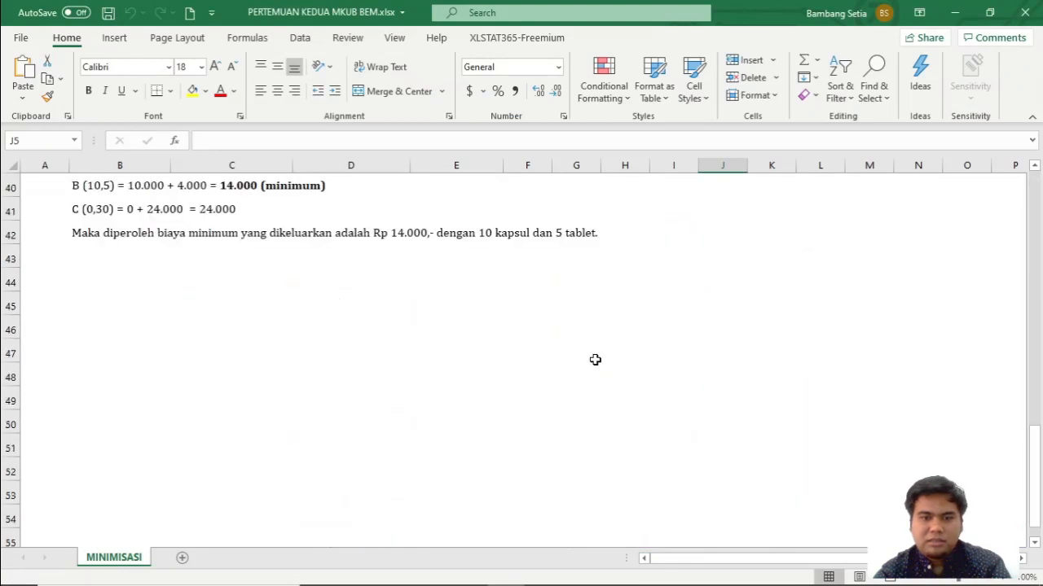
{"action": "scroll", "coordinate": [538, 361], "scroll_direction": "up", "scroll_amount": 9}
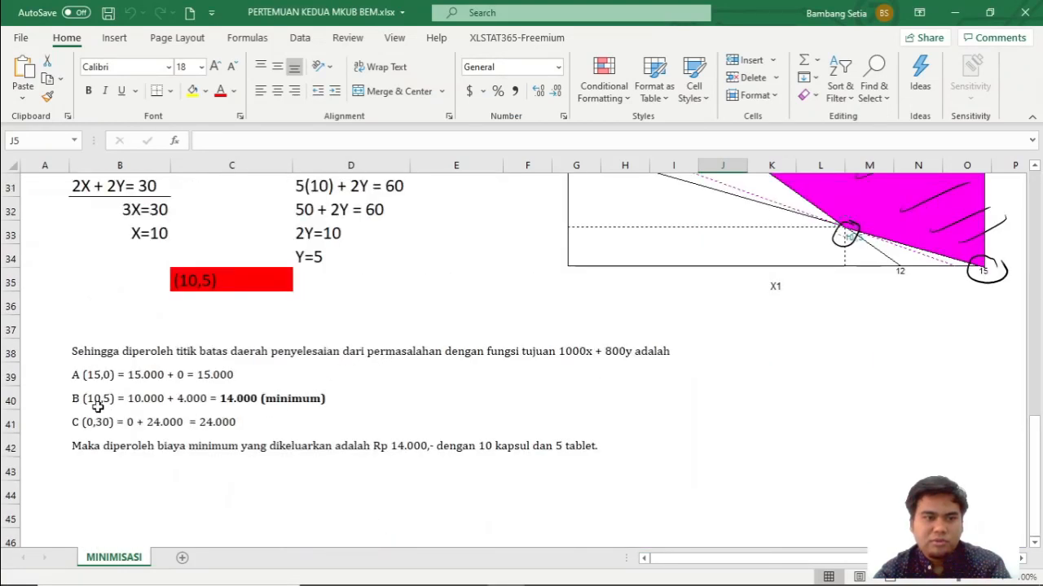
{"action": "scroll", "coordinate": [733, 333], "scroll_direction": "up", "scroll_amount": 2}
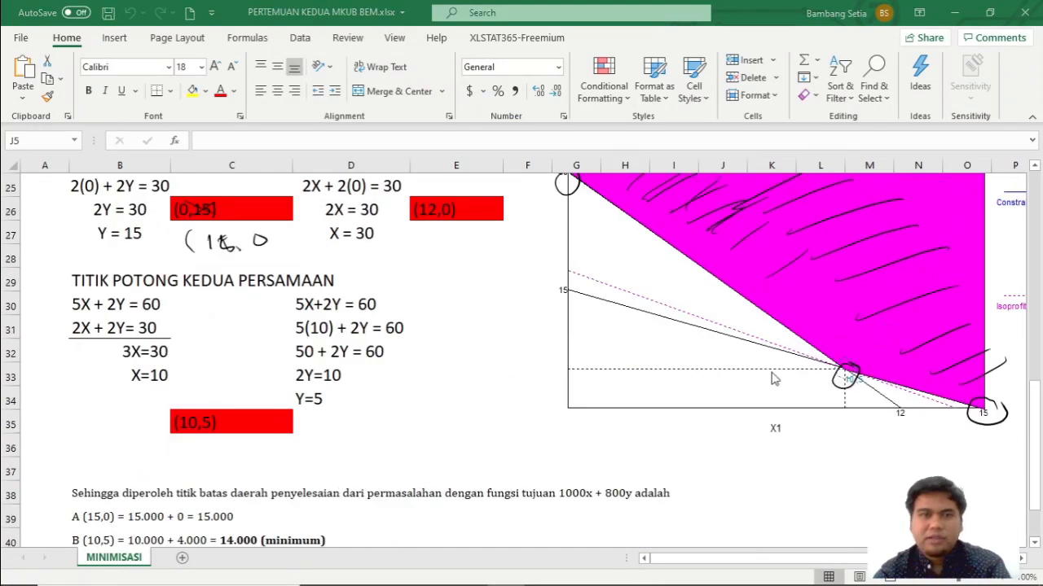
Switch back to POM for Windows, display the solution graph, and examine the optimal row of the corner points table
{"action": "key", "text": "alt+Tab"}
{"action": "left_click", "coordinate": [203, 27]}
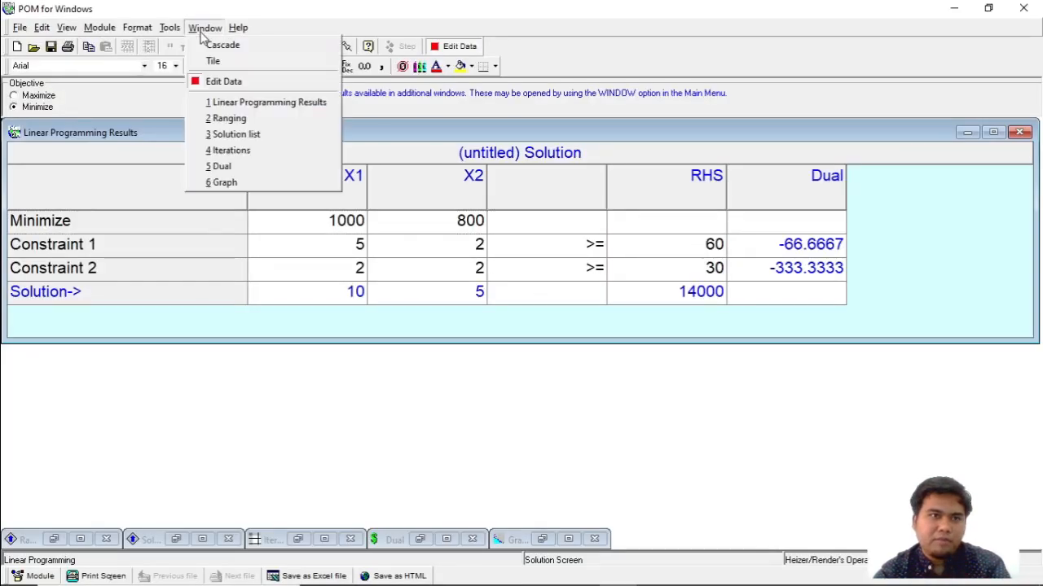
{"action": "left_click", "coordinate": [224, 182]}
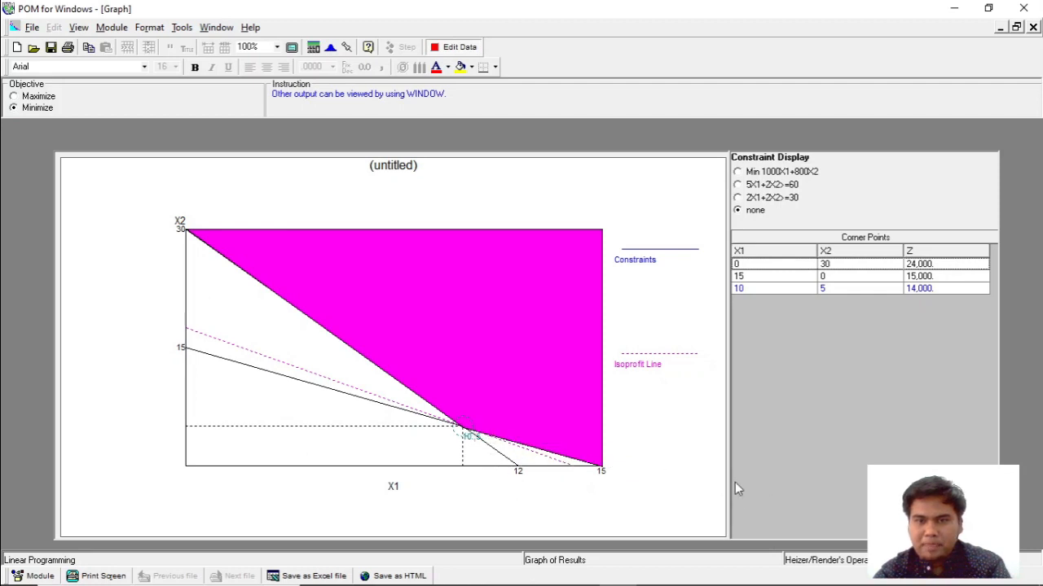
{"action": "left_click", "coordinate": [940, 290]}
{"action": "left_click", "coordinate": [745, 291]}
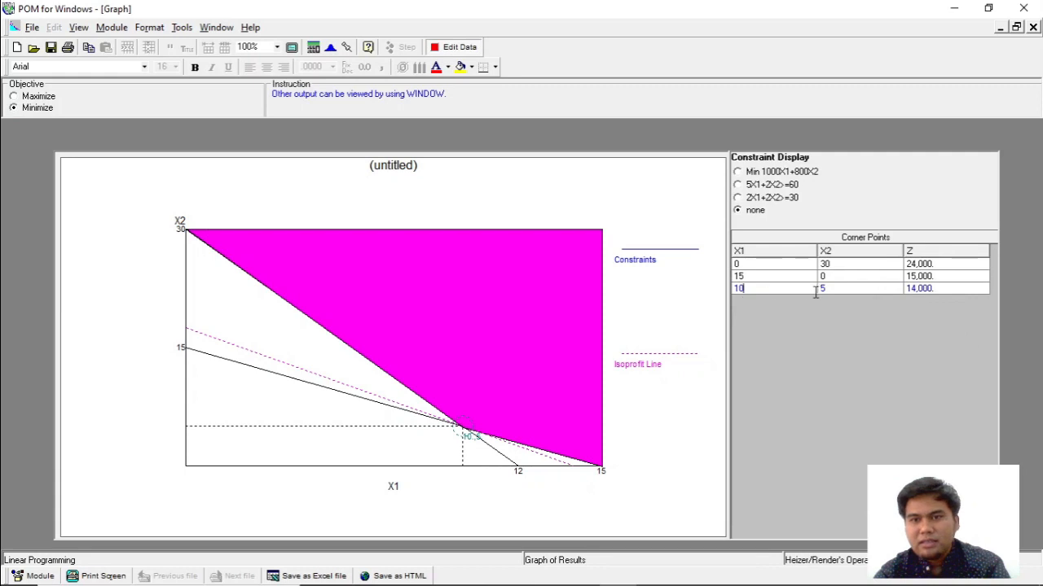
Examine the X1, X2 and Z values of the optimal corner point against the manual intersection point in the workbook
{"action": "left_click", "coordinate": [835, 291]}
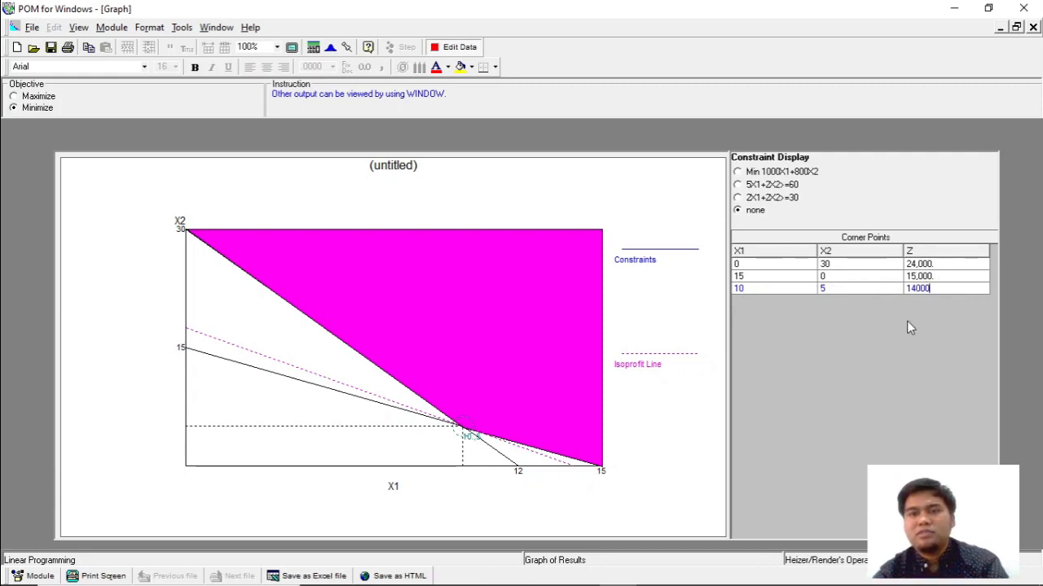
{"action": "left_click", "coordinate": [852, 326]}
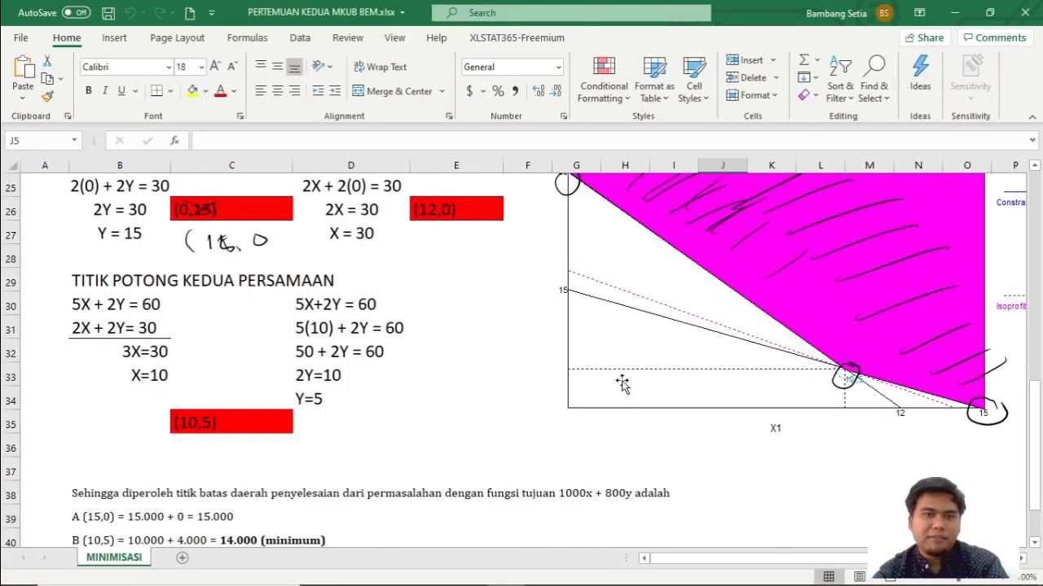
{"action": "key", "text": "alt+Tab"}
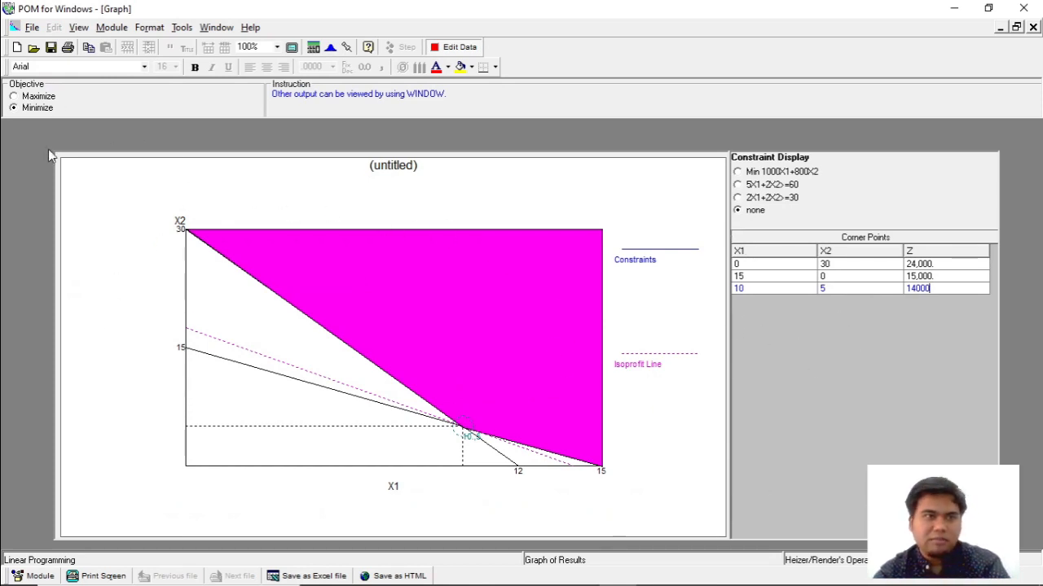
{"action": "left_click_drag", "start_coordinate": [759, 290], "coordinate": [729, 289]}
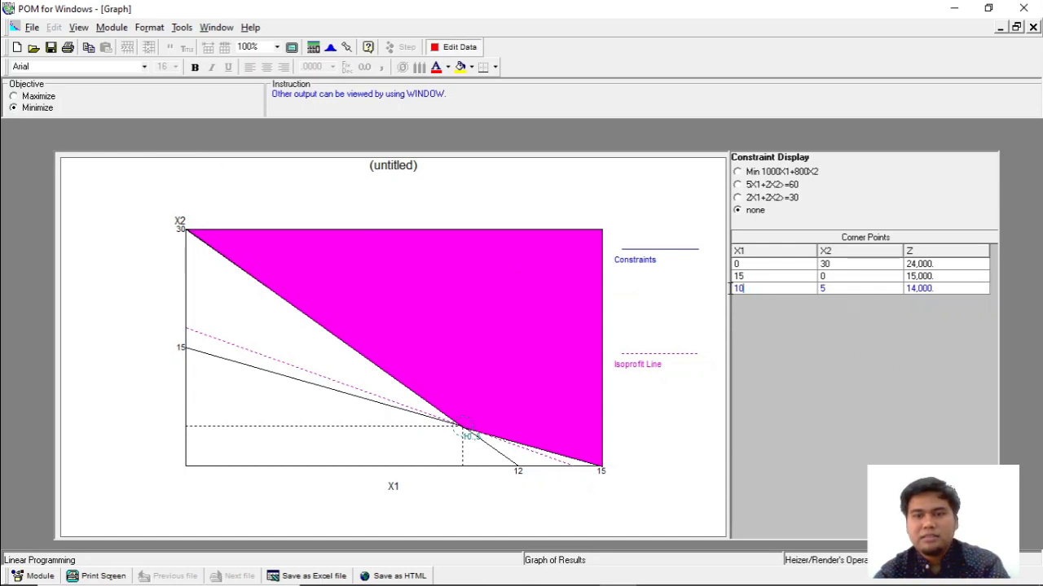
{"action": "left_click_drag", "start_coordinate": [846, 292], "coordinate": [812, 290]}
Switch to the PERTEMUAN KEDUA MKUB BEM.xlsx workbook and review the minimization problem's conclusion, constraints, problem text, and coefficient table
{"action": "key", "text": "alt+Tab"}
{"action": "scroll", "coordinate": [367, 326], "scroll_direction": "down", "scroll_amount": 4}
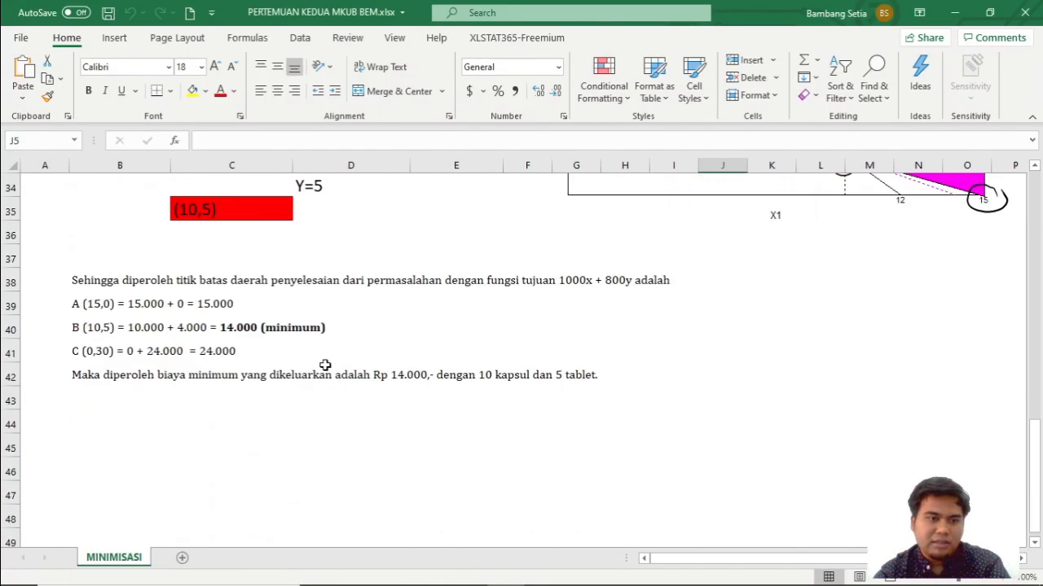
{"action": "scroll", "coordinate": [269, 383], "scroll_direction": "up", "scroll_amount": 12}
{"action": "scroll", "coordinate": [350, 364], "scroll_direction": "down", "scroll_amount": 5}
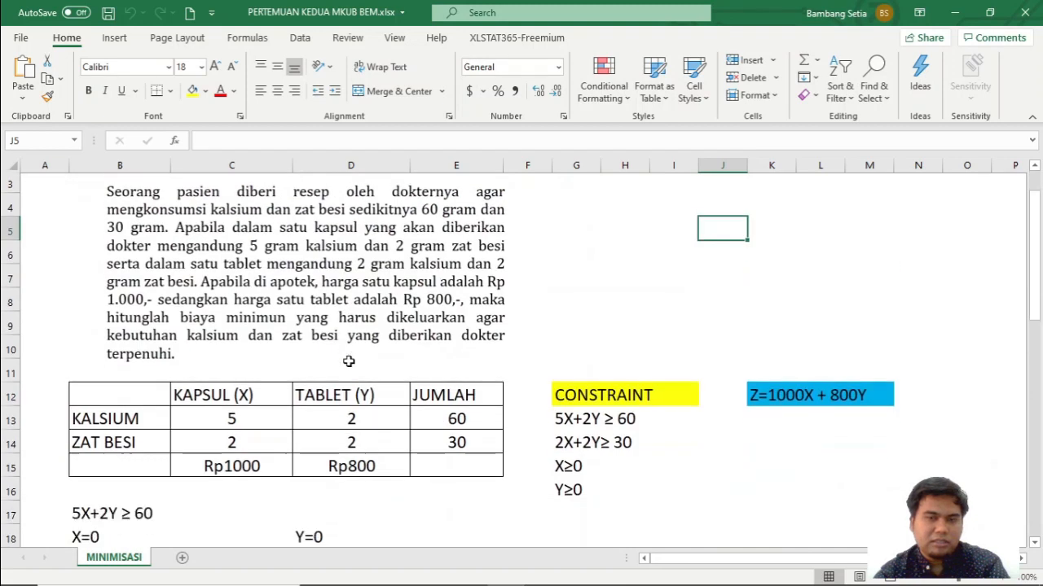
{"action": "scroll", "coordinate": [227, 322], "scroll_direction": "up", "scroll_amount": 2}
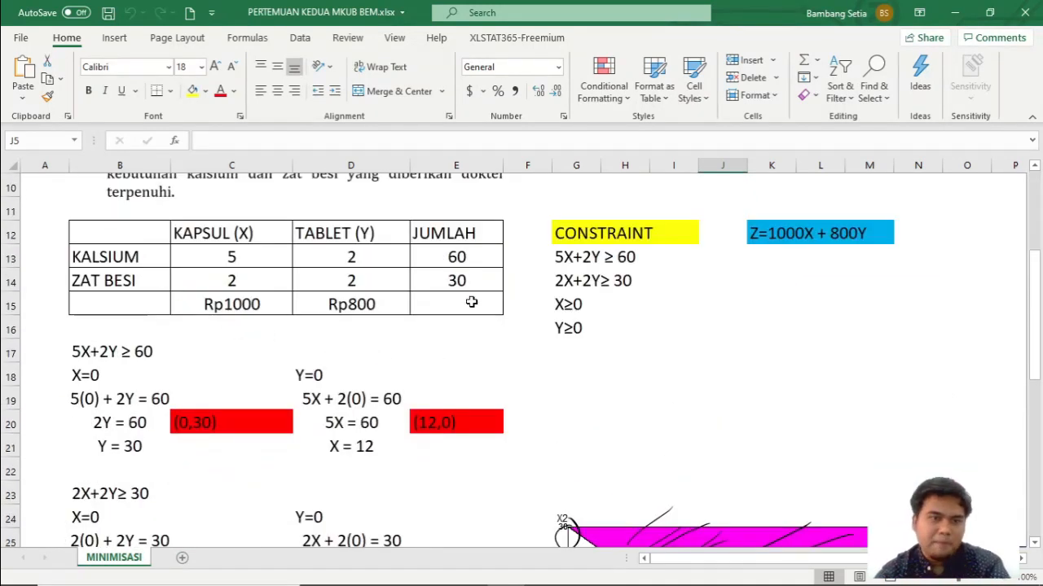
{"action": "left_click", "coordinate": [584, 279]}
{"action": "scroll", "coordinate": [585, 279], "scroll_direction": "up", "scroll_amount": 3}
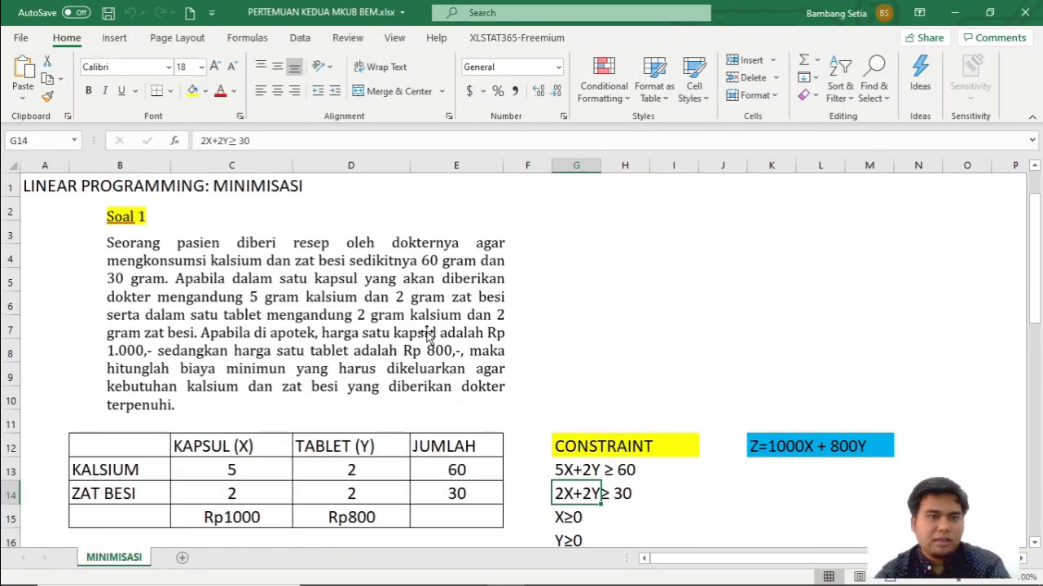
{"action": "left_click", "coordinate": [248, 259]}
{"action": "scroll", "coordinate": [248, 260], "scroll_direction": "down", "scroll_amount": 1}
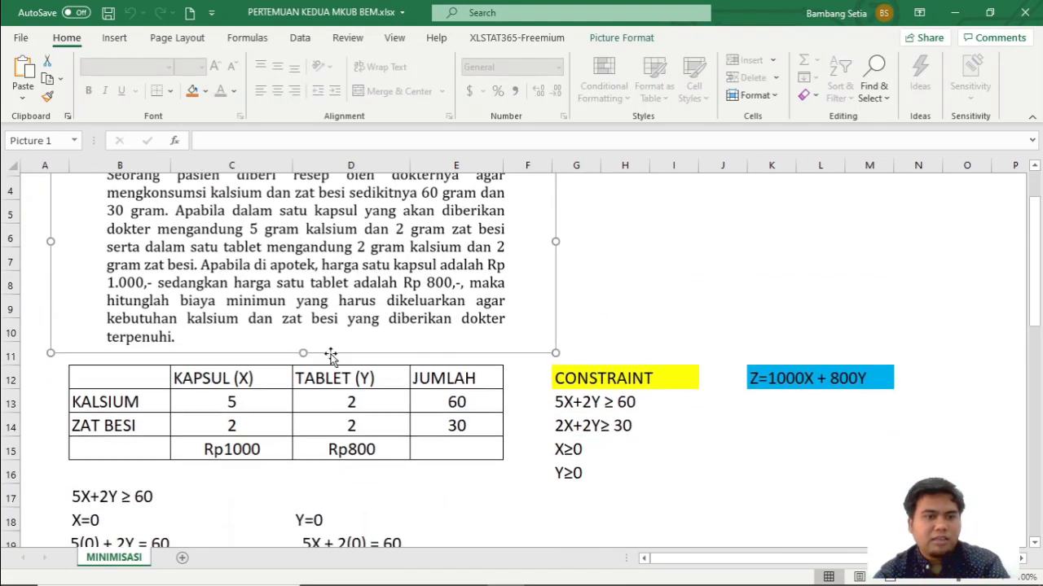
{"action": "left_click_drag", "start_coordinate": [129, 379], "coordinate": [477, 450]}
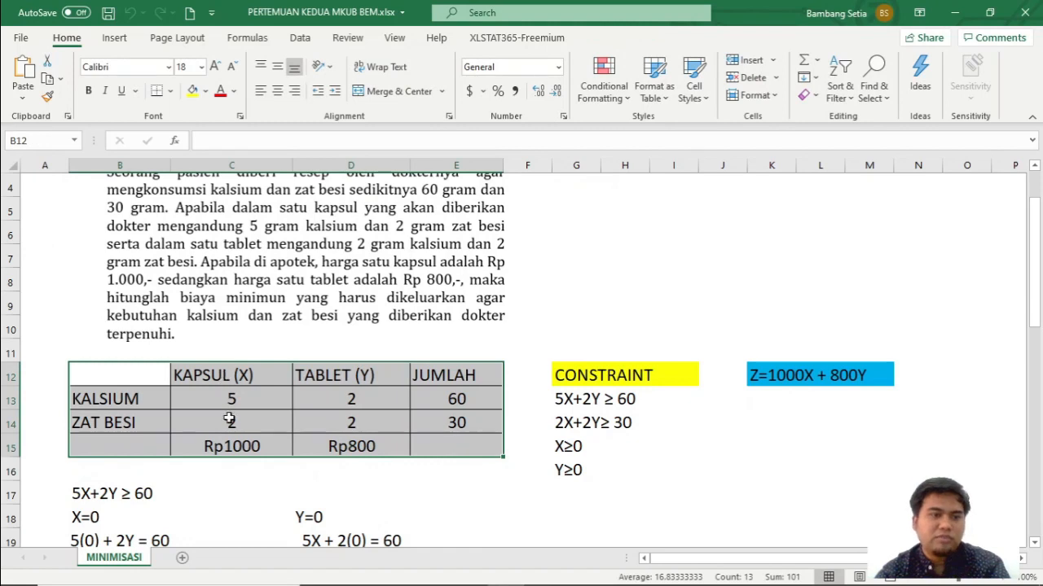
Review the manual calculations of both constraints' axis intercepts and their intersection point alongside the hand-marked graph
{"action": "scroll", "coordinate": [342, 477], "scroll_direction": "down", "scroll_amount": 3}
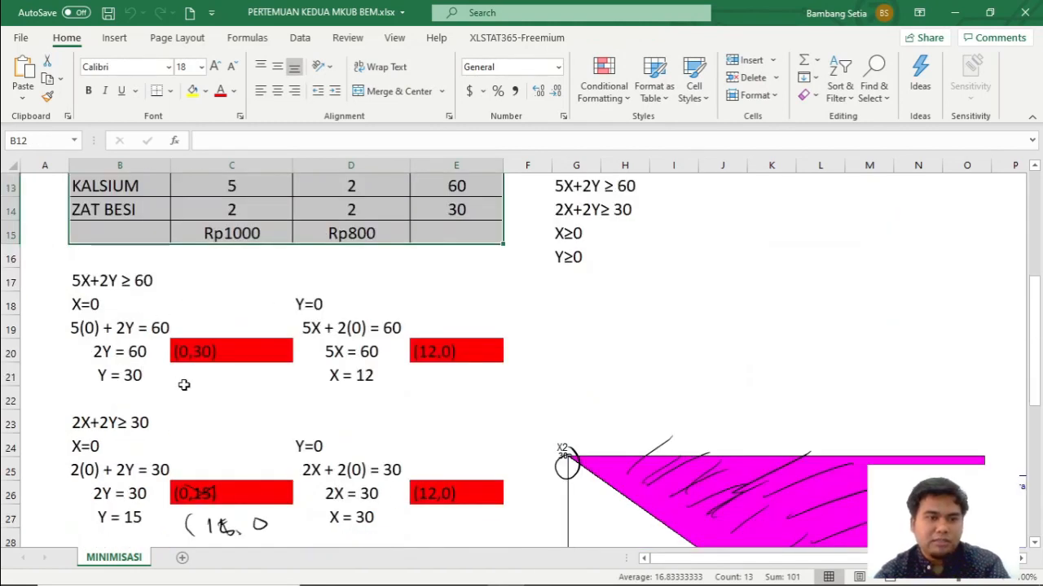
{"action": "scroll", "coordinate": [184, 385], "scroll_direction": "down", "scroll_amount": 2}
{"action": "scroll", "coordinate": [195, 326], "scroll_direction": "up", "scroll_amount": 2}
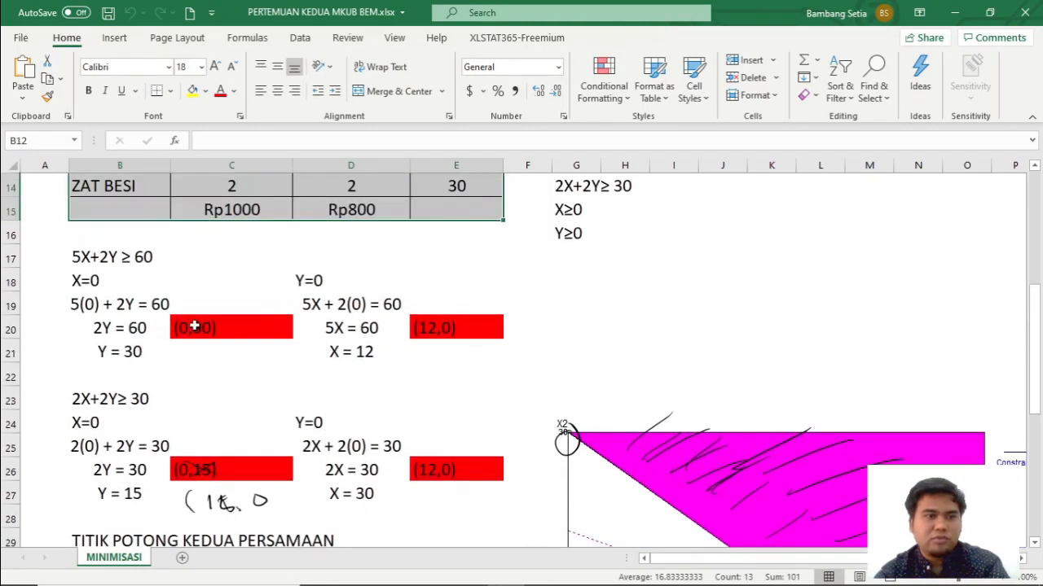
{"action": "scroll", "coordinate": [194, 327], "scroll_direction": "up", "scroll_amount": 2}
{"action": "left_click_drag", "start_coordinate": [142, 327], "coordinate": [240, 335]}
{"action": "left_click_drag", "start_coordinate": [146, 352], "coordinate": [232, 351]}
{"action": "scroll", "coordinate": [231, 351], "scroll_direction": "down", "scroll_amount": 5}
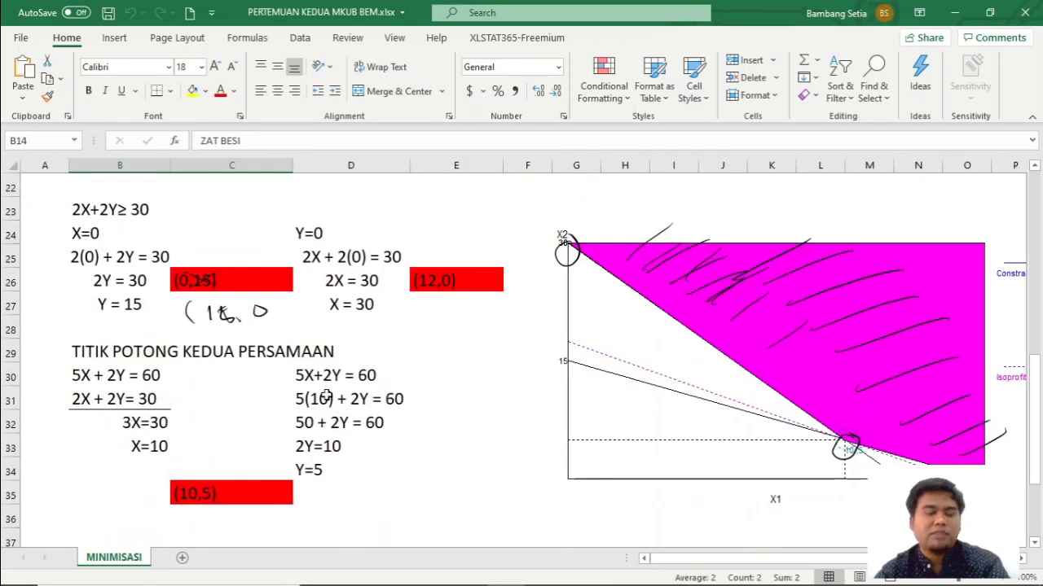
{"action": "scroll", "coordinate": [326, 397], "scroll_direction": "down", "scroll_amount": 3}
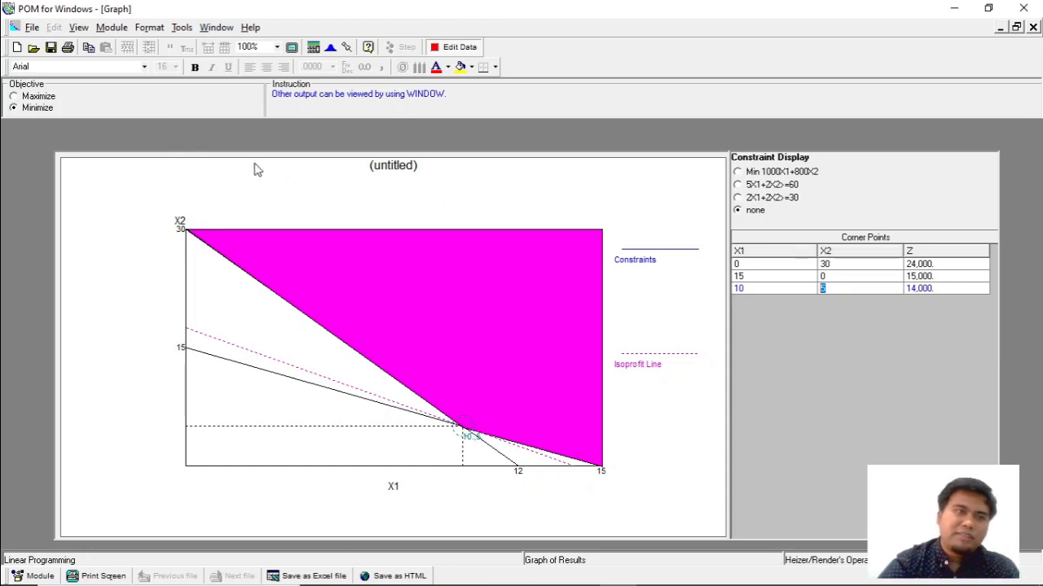
Switch back to POM for Windows, examine the simplex Iterations results across both phases, and return to the data table
{"action": "left_click", "coordinate": [217, 27]}
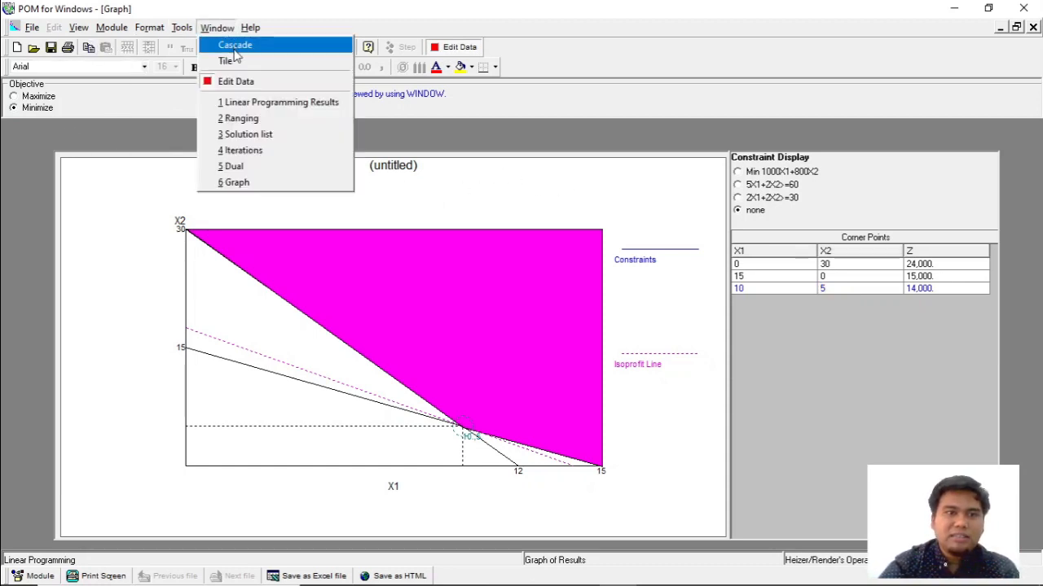
{"action": "left_click", "coordinate": [276, 151]}
{"action": "scroll", "coordinate": [436, 334], "scroll_direction": "down", "scroll_amount": 2}
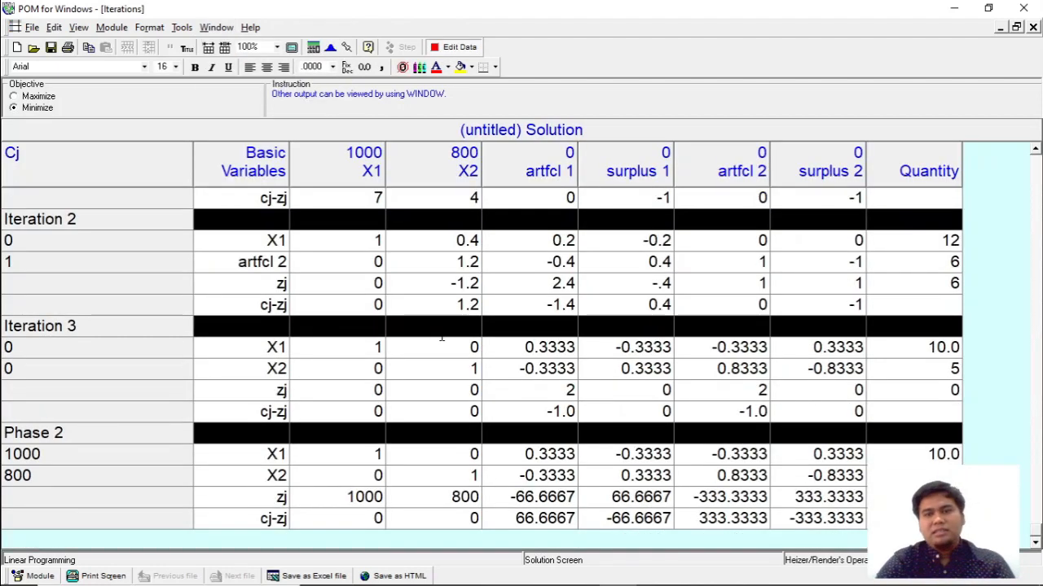
{"action": "scroll", "coordinate": [438, 354], "scroll_direction": "up", "scroll_amount": 1}
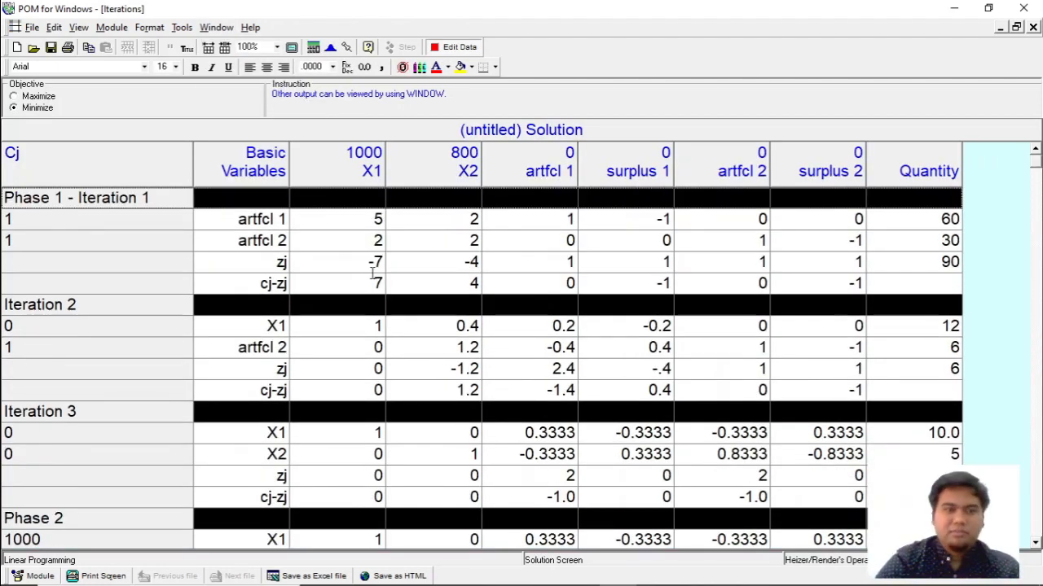
{"action": "scroll", "coordinate": [187, 256], "scroll_direction": "down", "scroll_amount": 1}
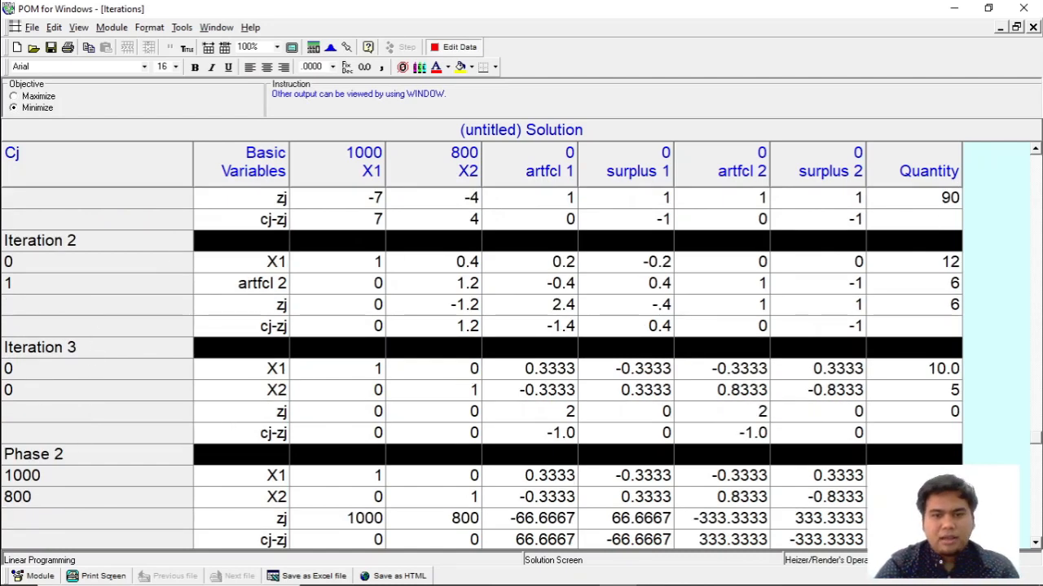
{"action": "scroll", "coordinate": [242, 420], "scroll_direction": "down", "scroll_amount": 1}
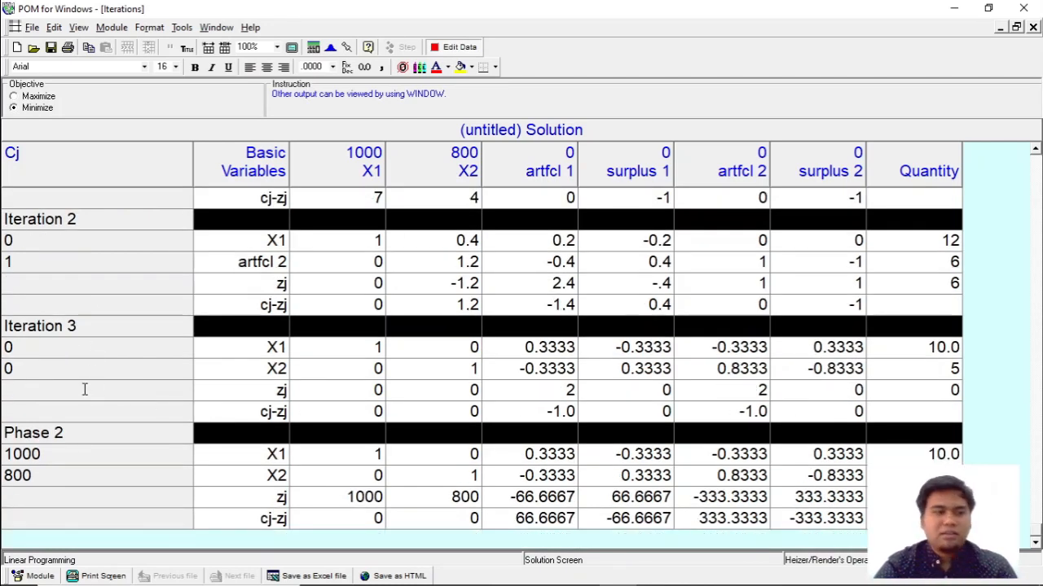
{"action": "scroll", "coordinate": [158, 446], "scroll_direction": "up", "scroll_amount": 2}
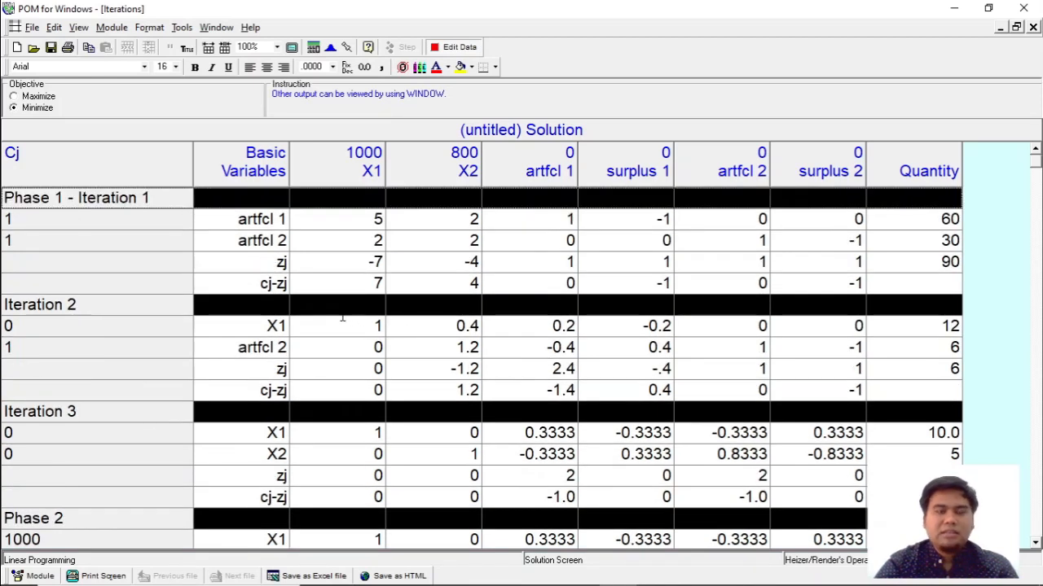
{"action": "left_click", "coordinate": [553, 363]}
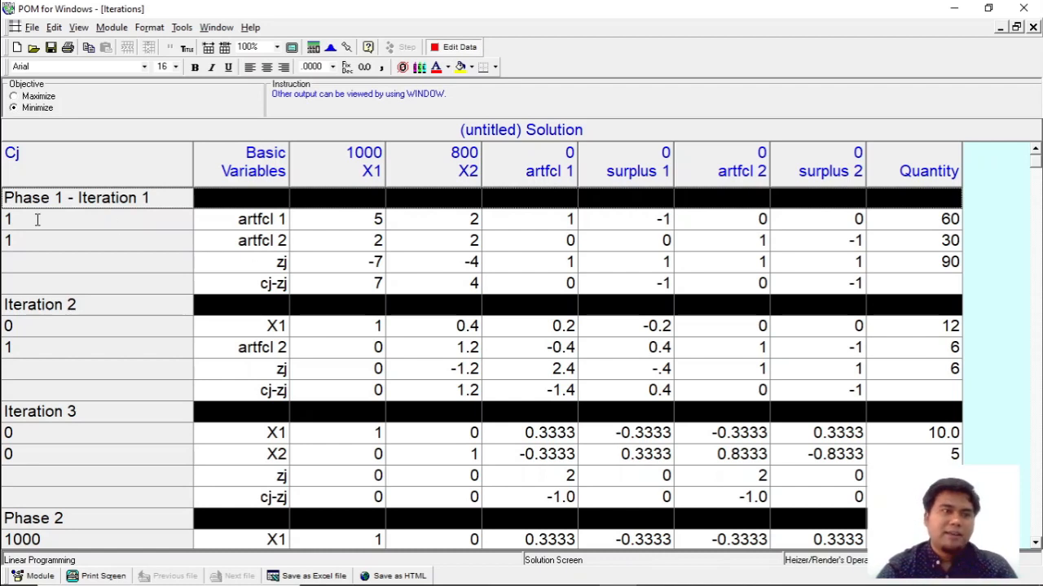
{"action": "left_click", "coordinate": [456, 47]}
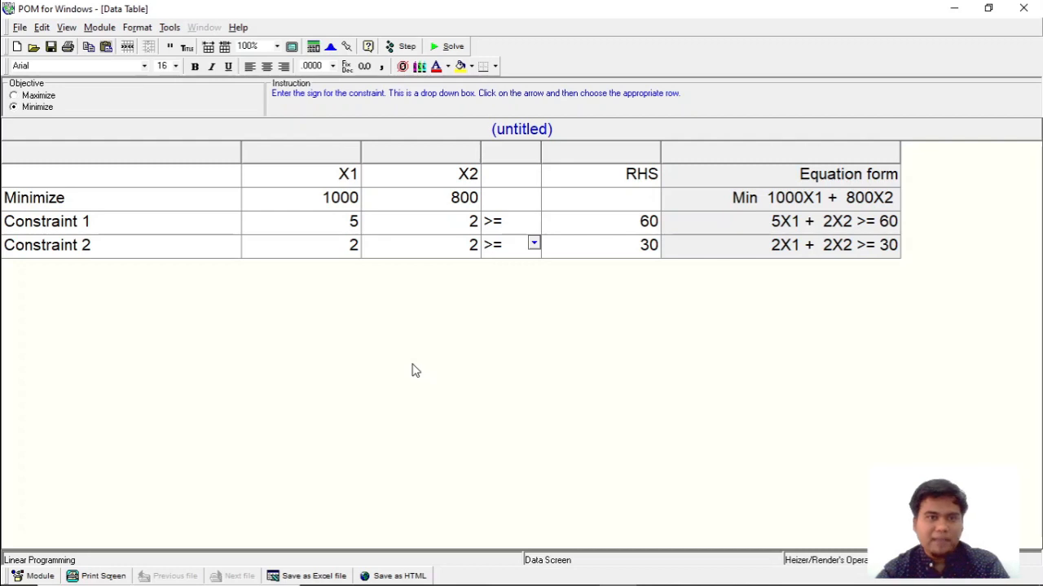
Switch to the PERTEMUAN KEDUA MKUB BEM.xlsx workbook and reread the Soal 1 problem text and its capsule and tablet table
{"action": "key", "text": "alt+Tab"}
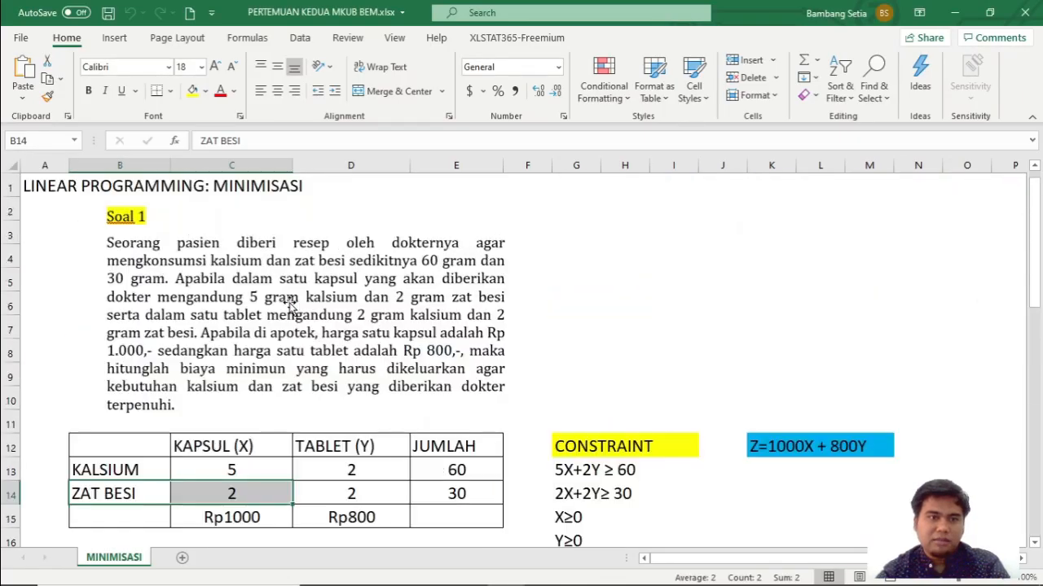
{"action": "left_click", "coordinate": [223, 307]}
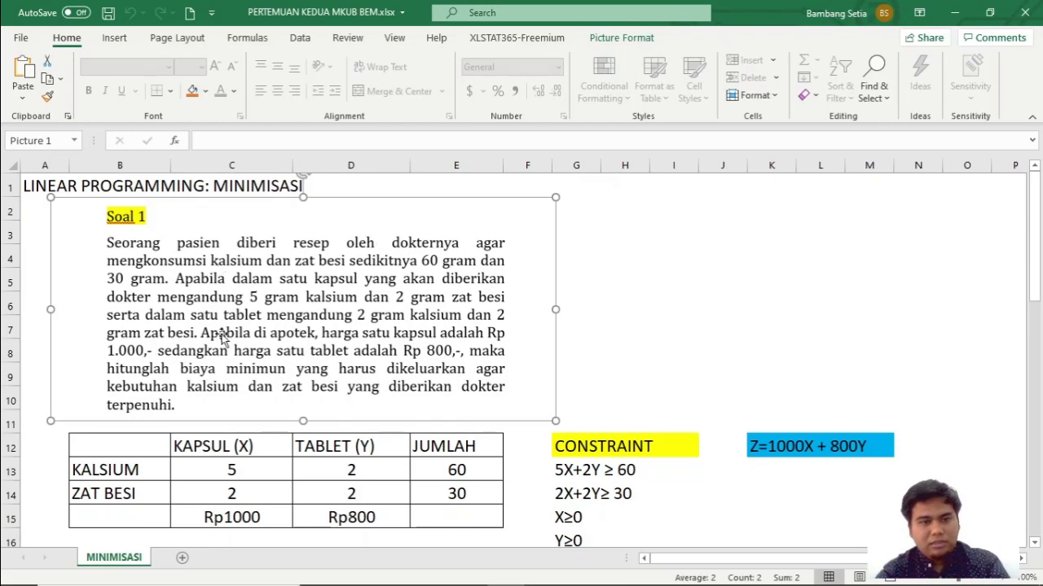
{"action": "scroll", "coordinate": [223, 338], "scroll_direction": "down", "scroll_amount": 1}
{"action": "left_click_drag", "start_coordinate": [118, 379], "coordinate": [454, 454]}
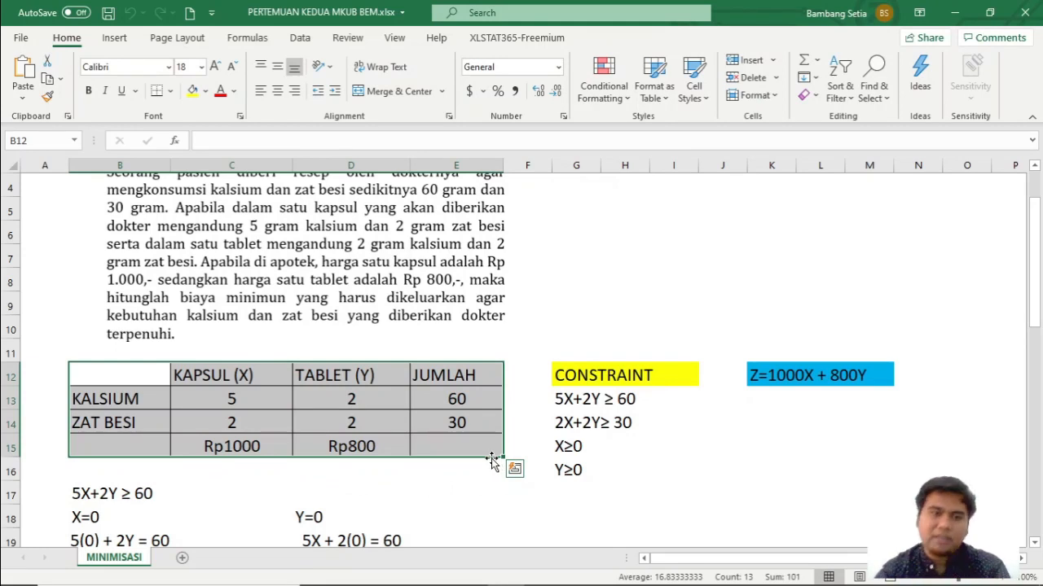
{"action": "scroll", "coordinate": [492, 461], "scroll_direction": "up", "scroll_amount": 1}
{"action": "left_click", "coordinate": [257, 272]}
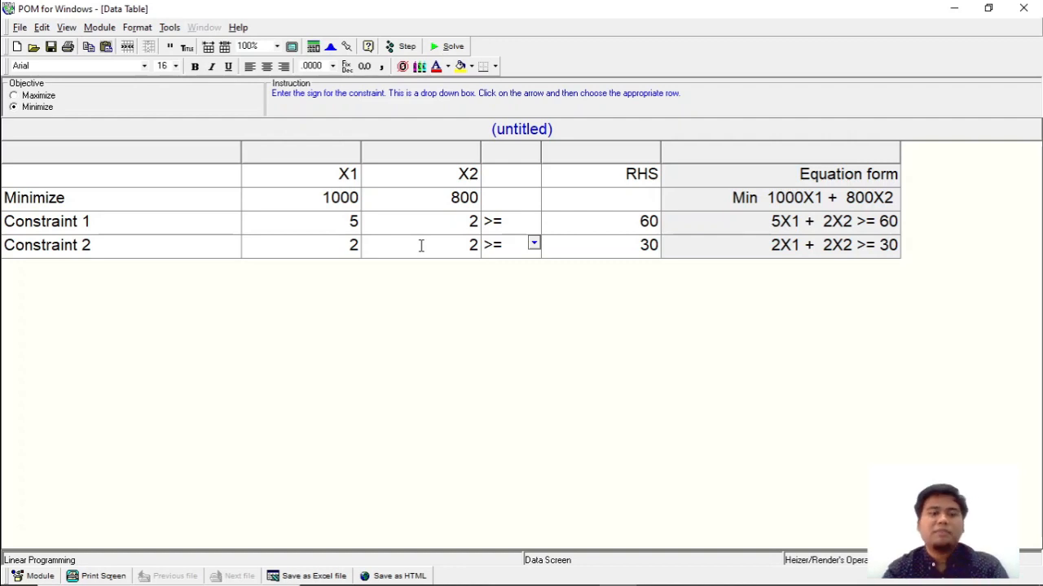
Switch from POM for Windows to the open document titled "Untuk membuka program QM"
{"action": "key", "text": "alt+Tab"}
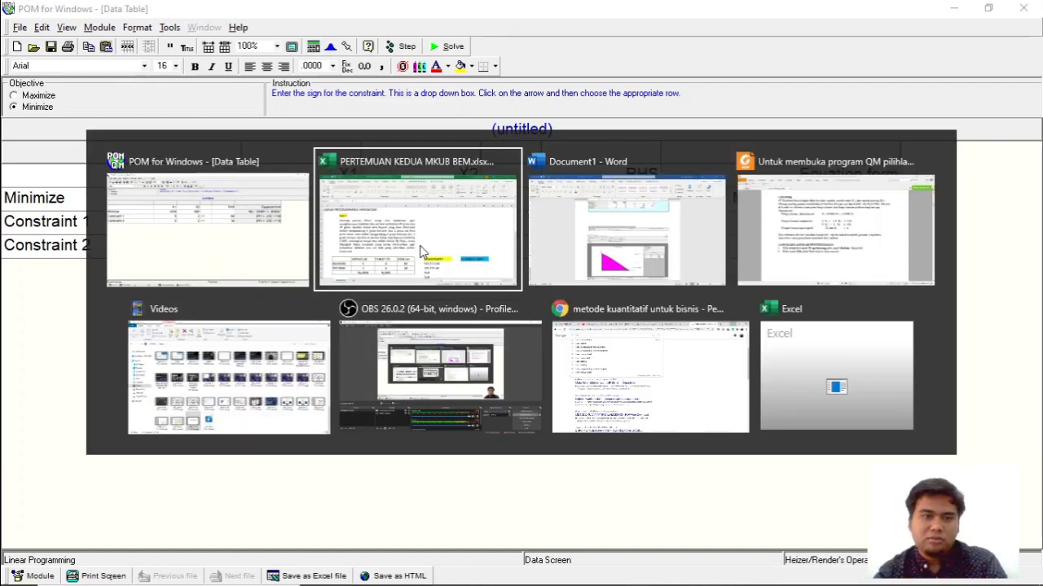
{"action": "key", "text": "alt+Tab"}
{"action": "key", "text": "alt+Tab"}
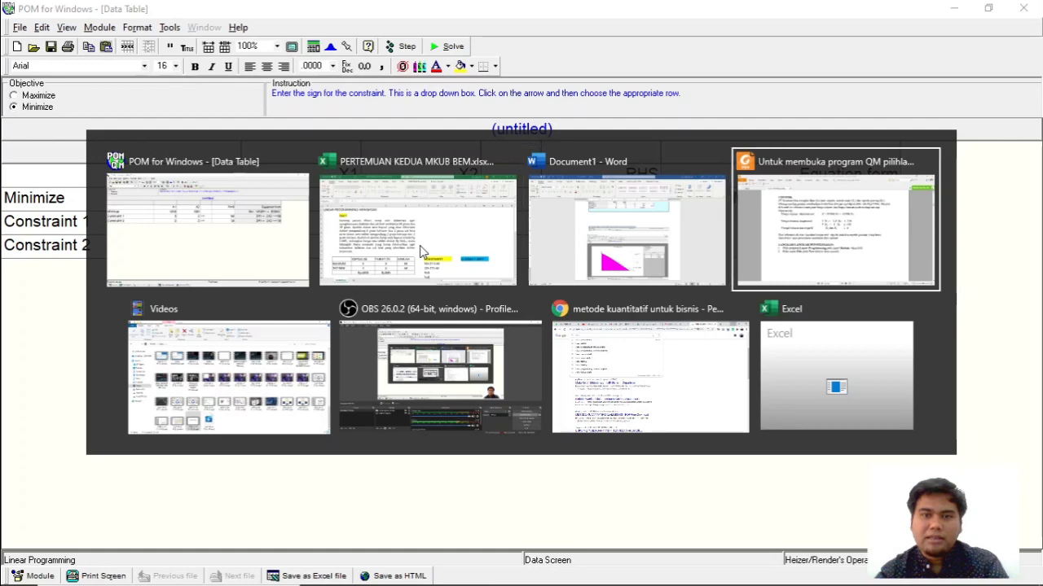